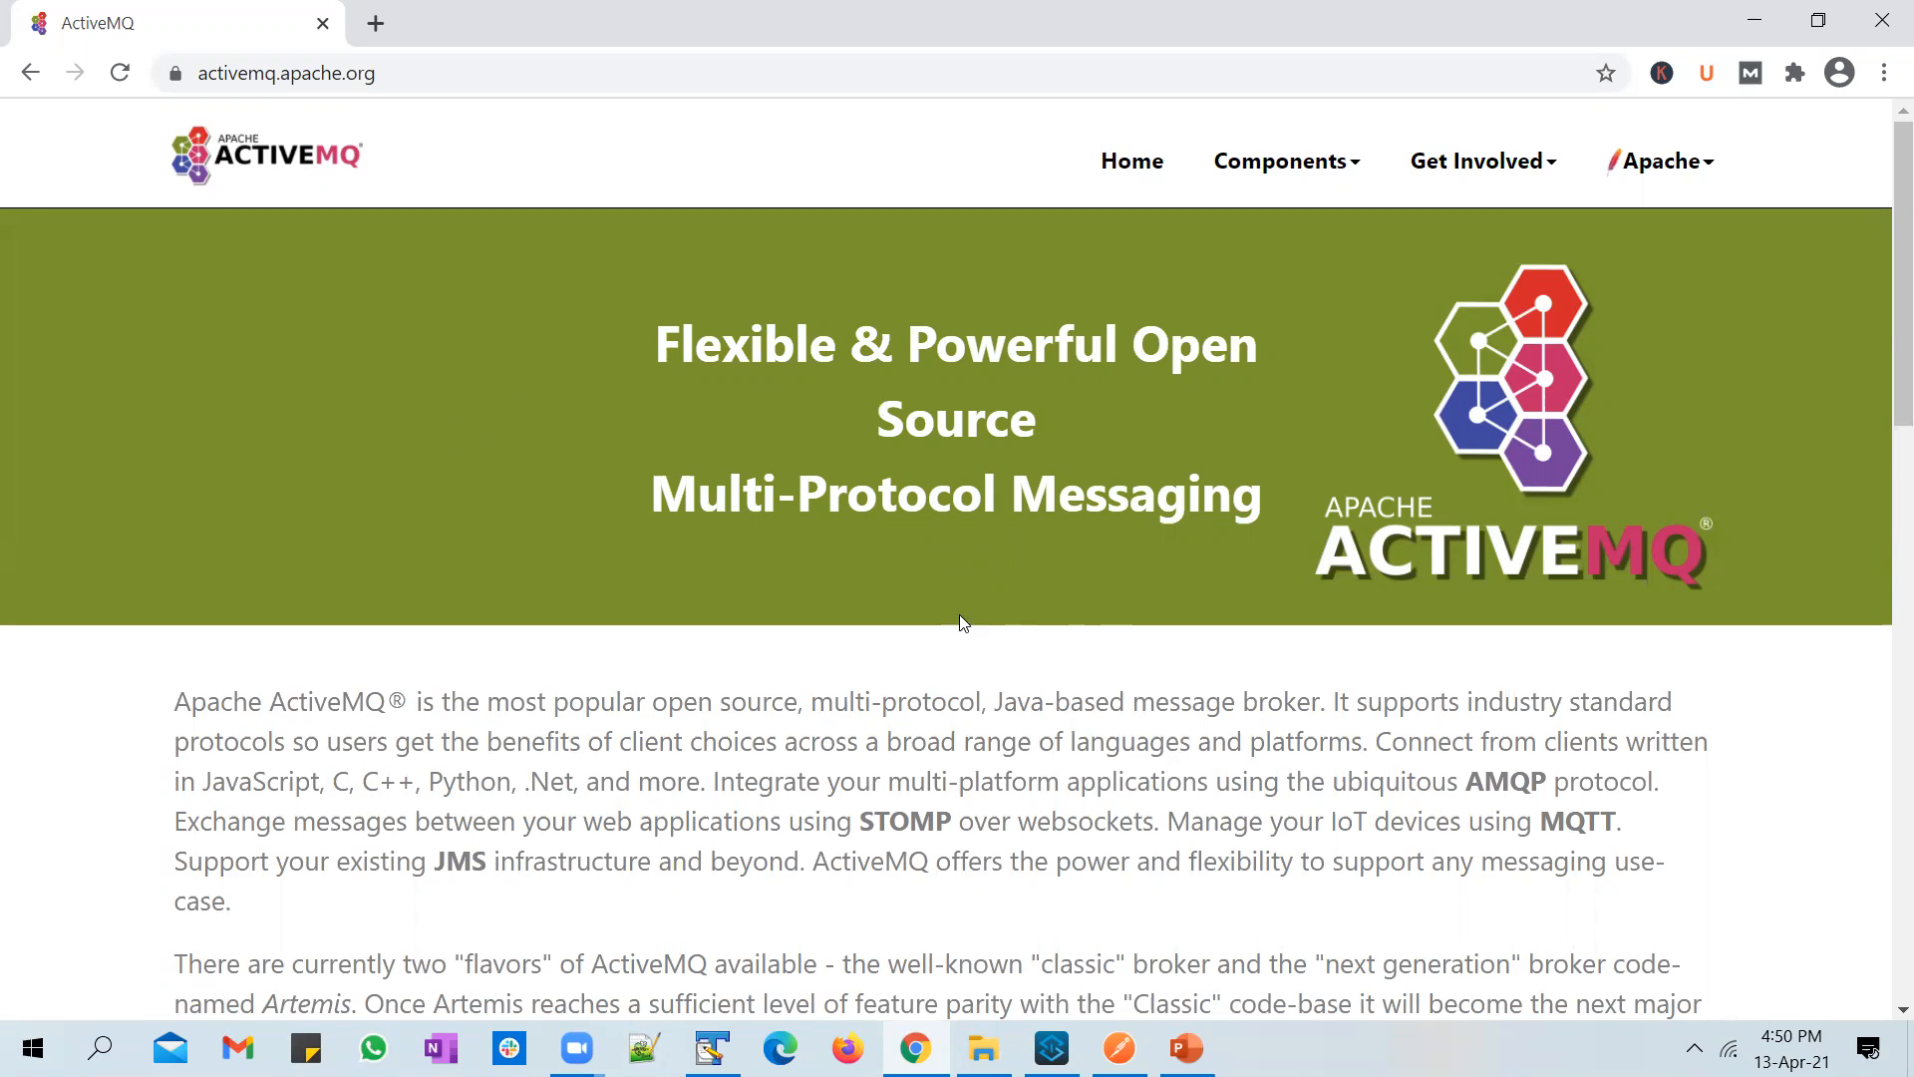
Step: Open the download page for the latest ActiveMQ "Classic" release and locate the Windows package apache-activemq-5.16.1-bin.zip
{"action": "scroll", "coordinate": [959, 618], "scroll_direction": "down", "scroll_amount": 5}
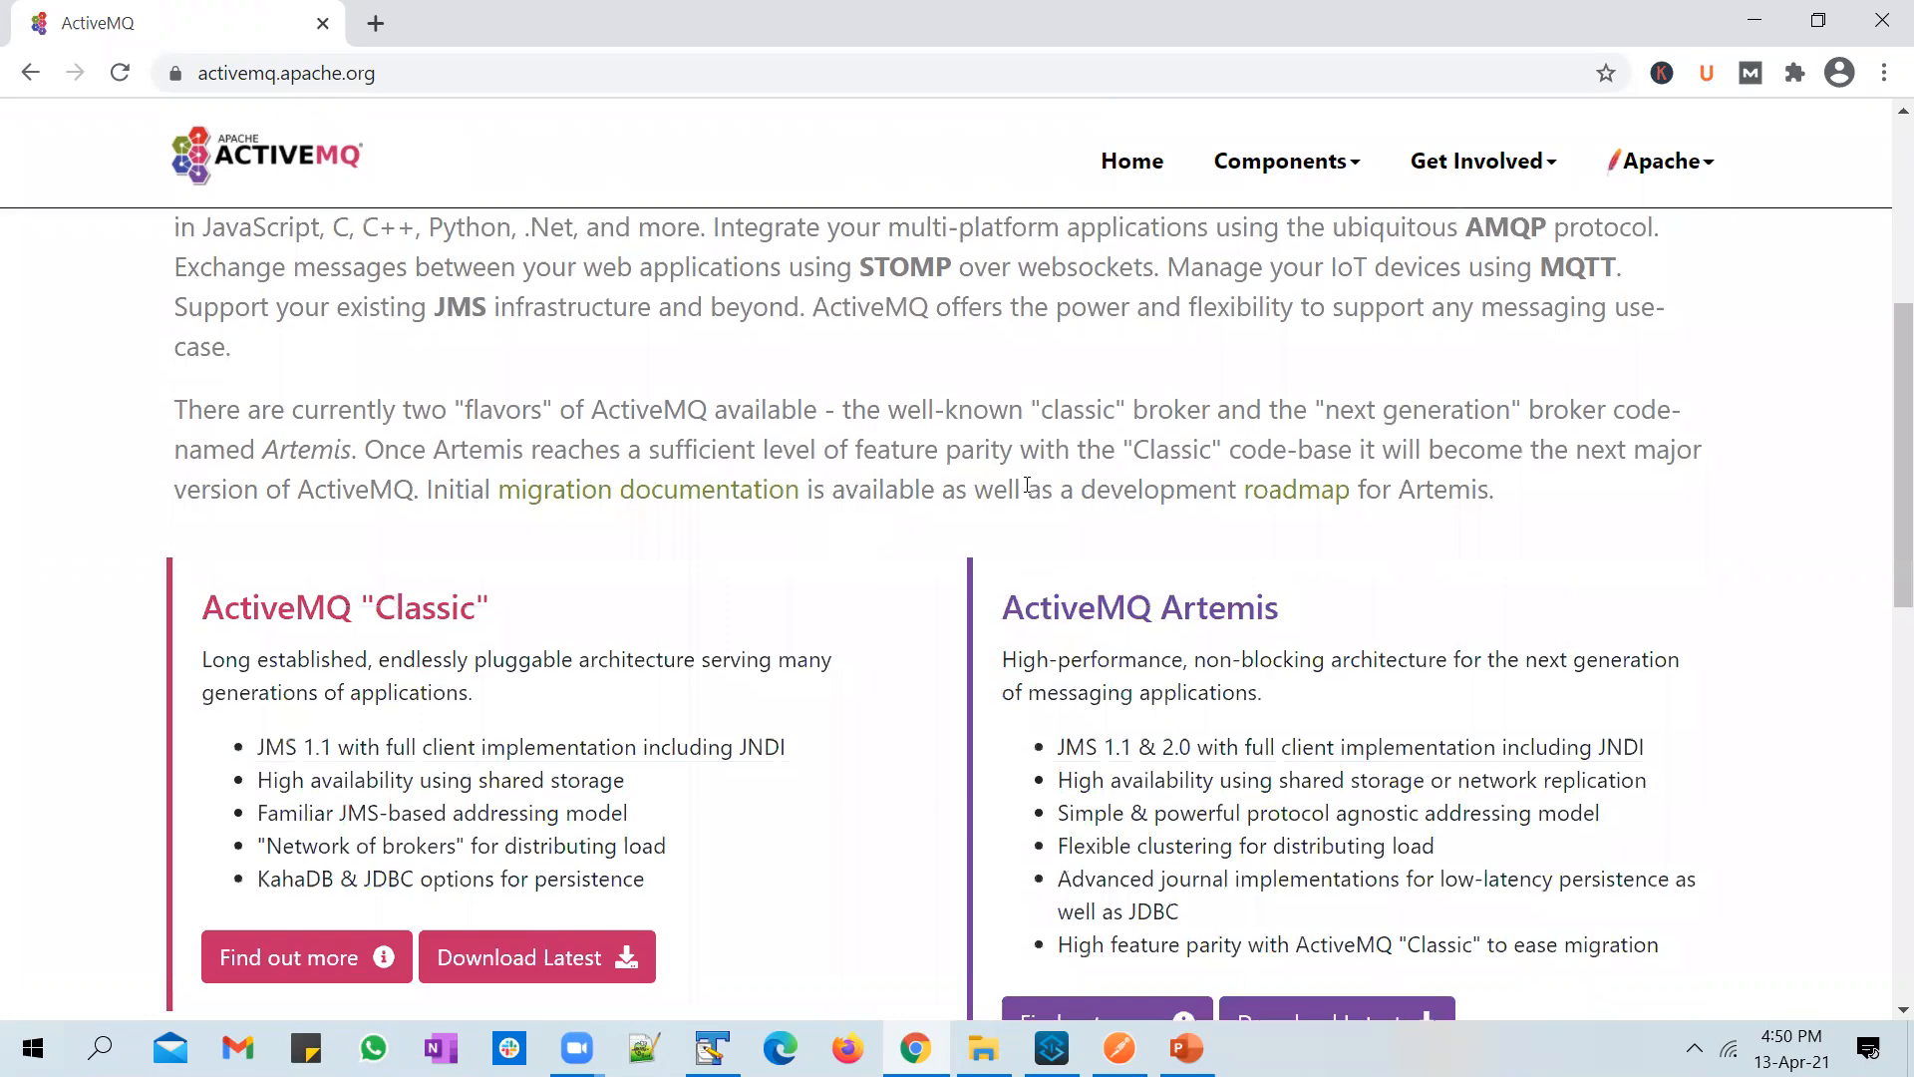
{"action": "scroll", "coordinate": [930, 481], "scroll_direction": "up", "scroll_amount": 5}
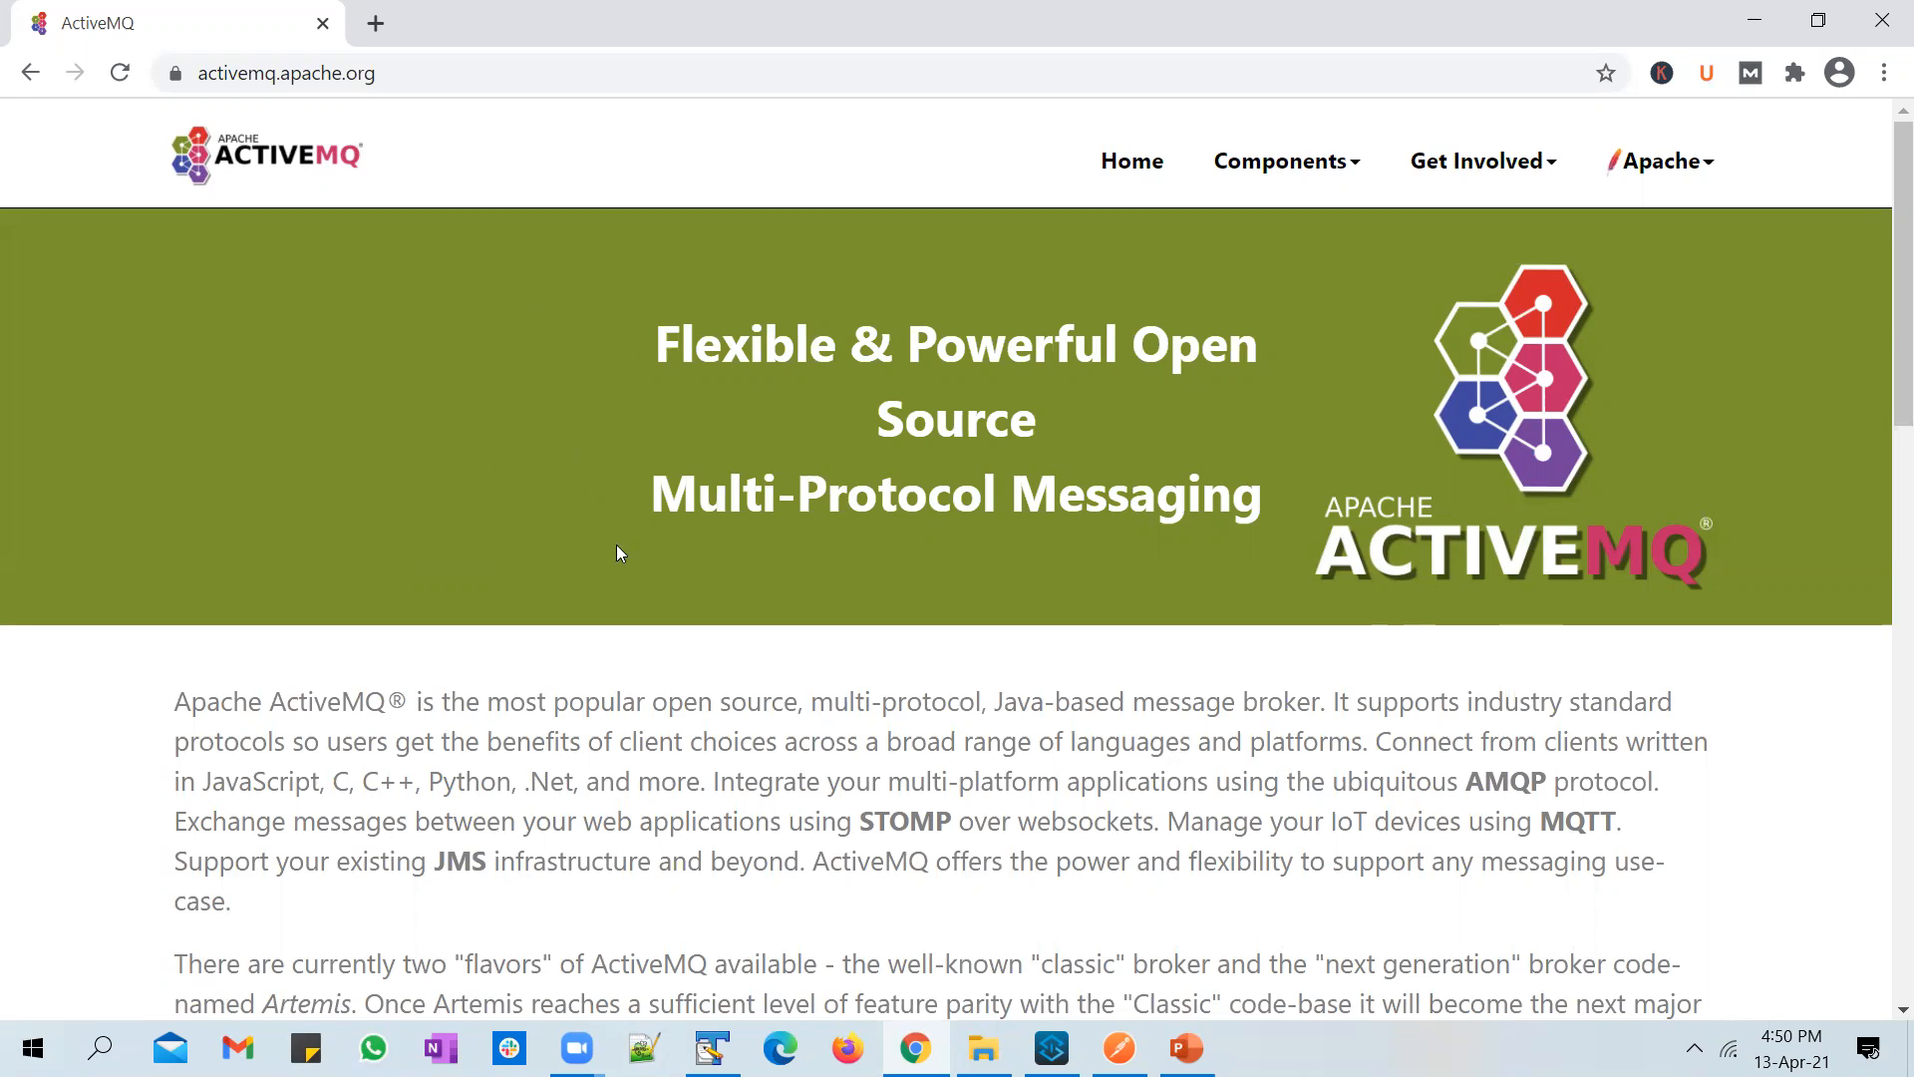
{"action": "scroll", "coordinate": [617, 544], "scroll_direction": "down", "scroll_amount": 4}
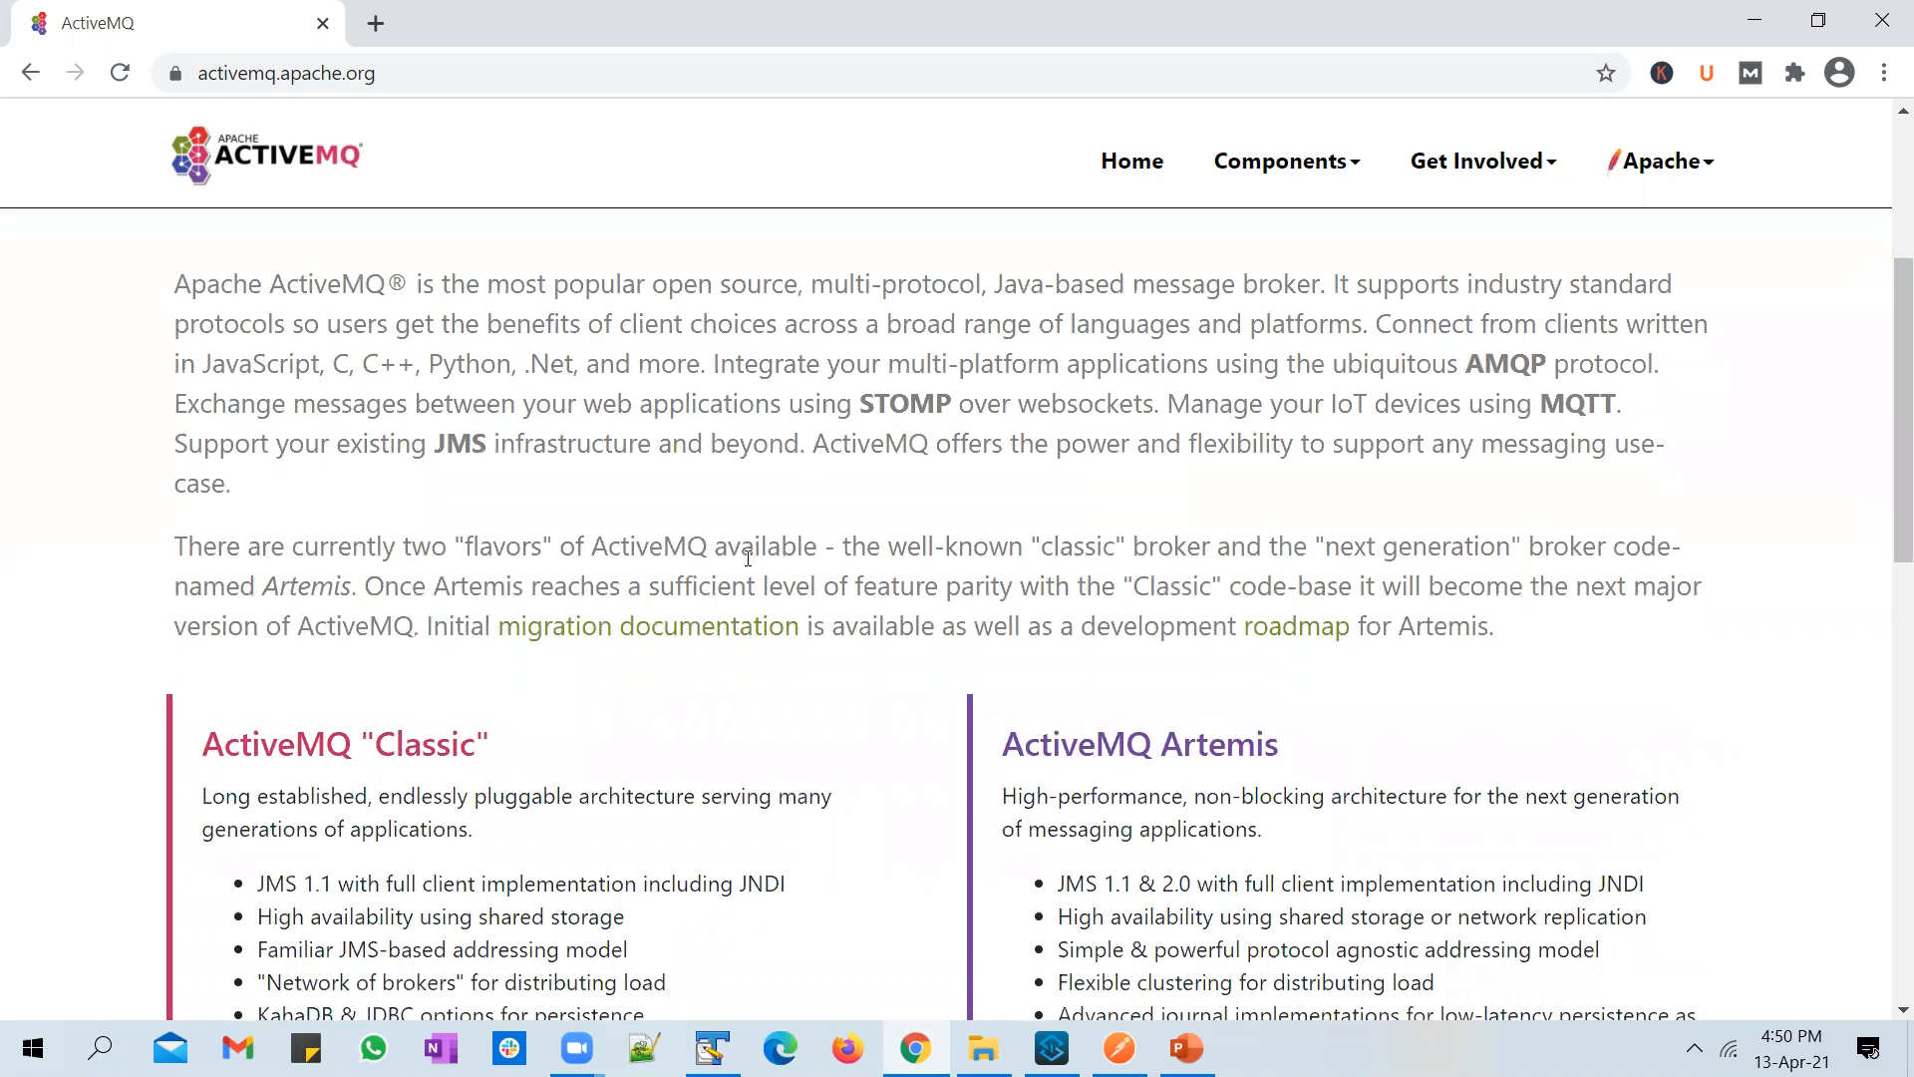
{"action": "scroll", "coordinate": [748, 558], "scroll_direction": "up", "scroll_amount": 3}
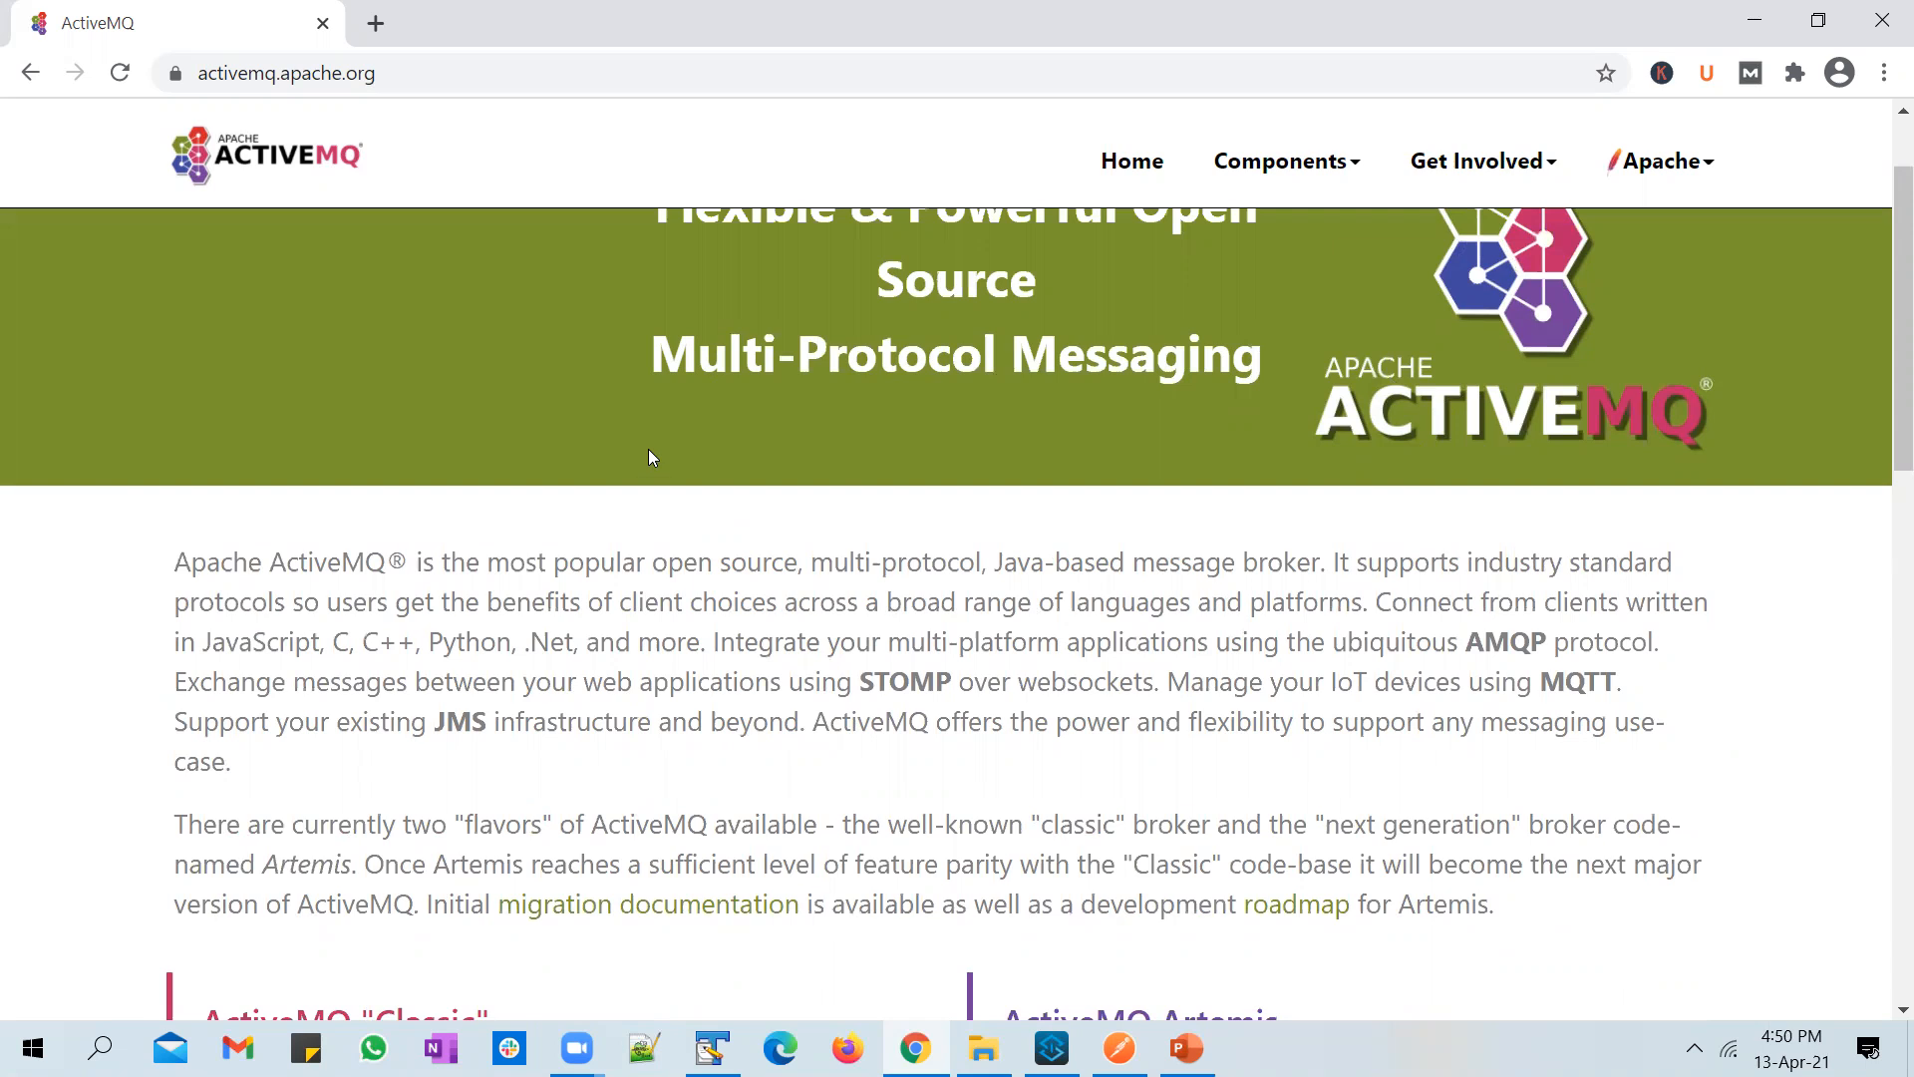
{"action": "scroll", "coordinate": [652, 457], "scroll_direction": "down", "scroll_amount": 5}
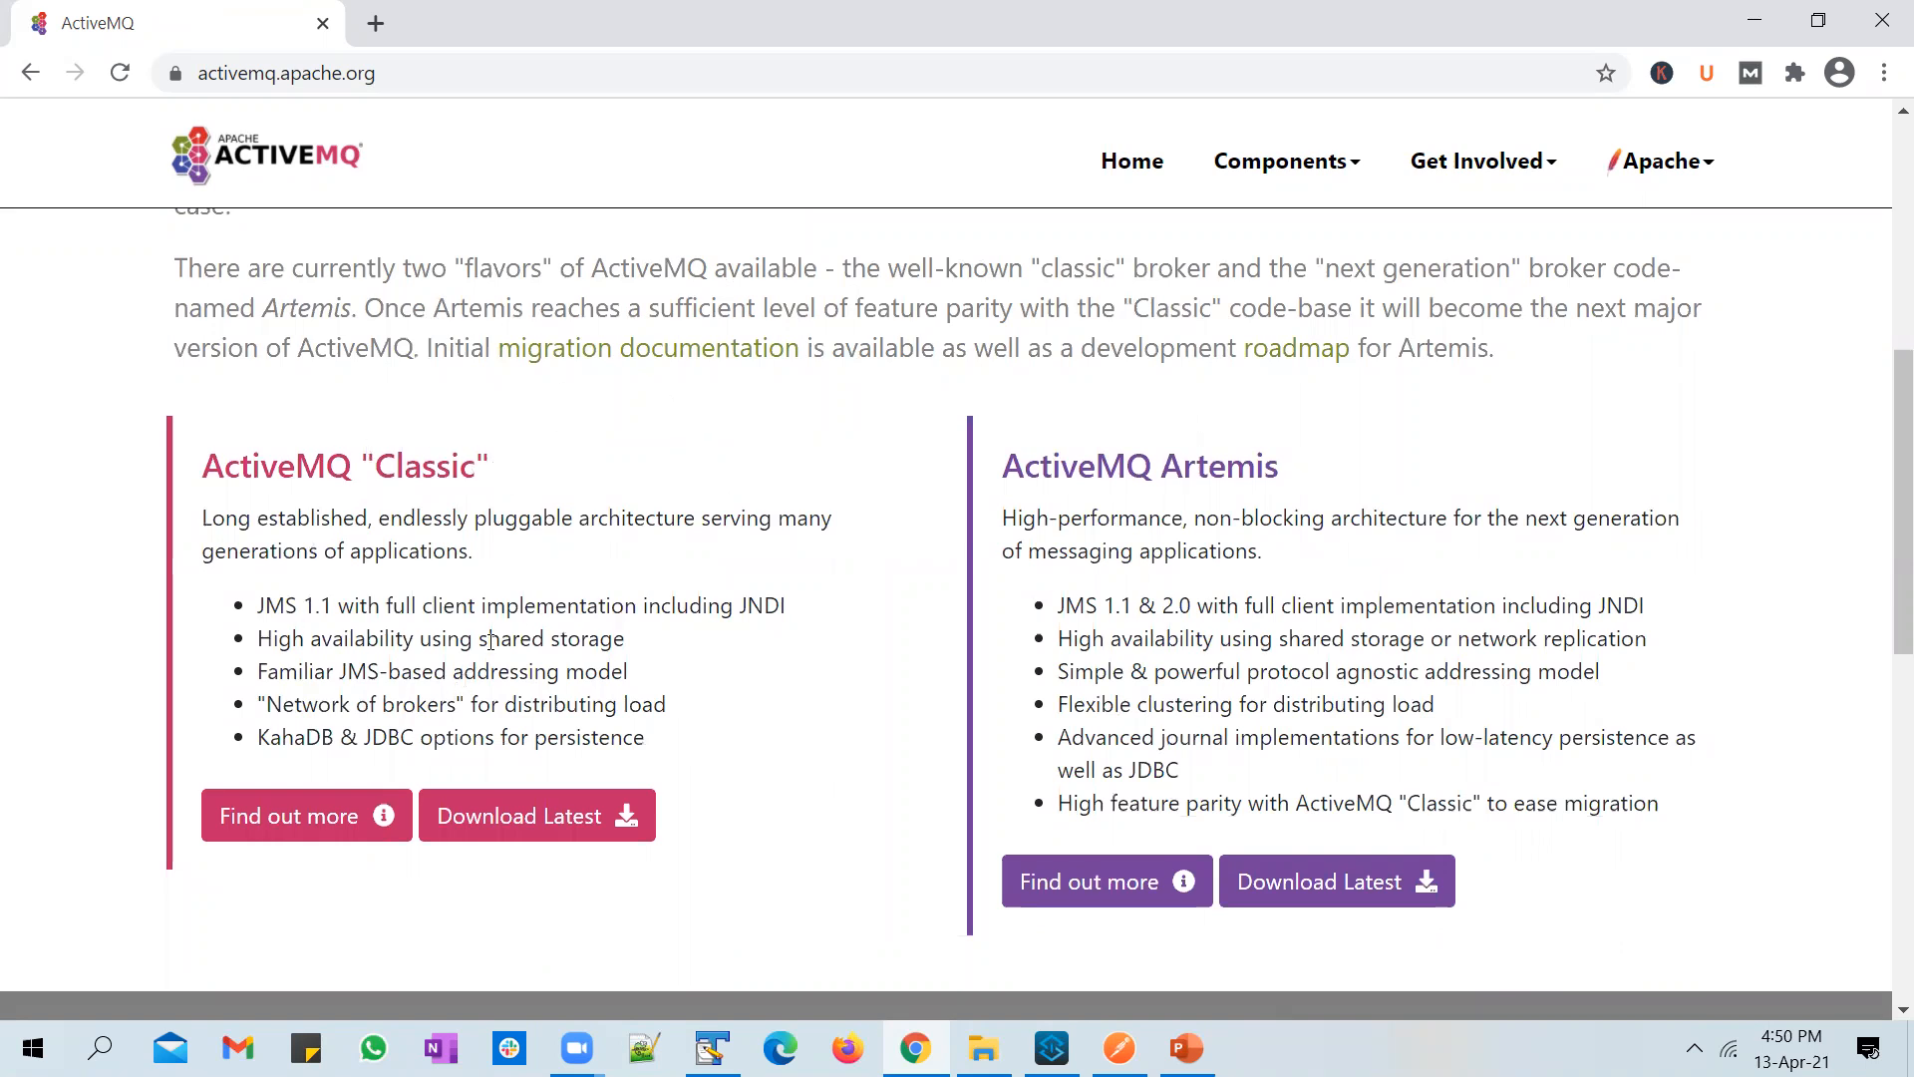
{"action": "left_click", "coordinate": [493, 817]}
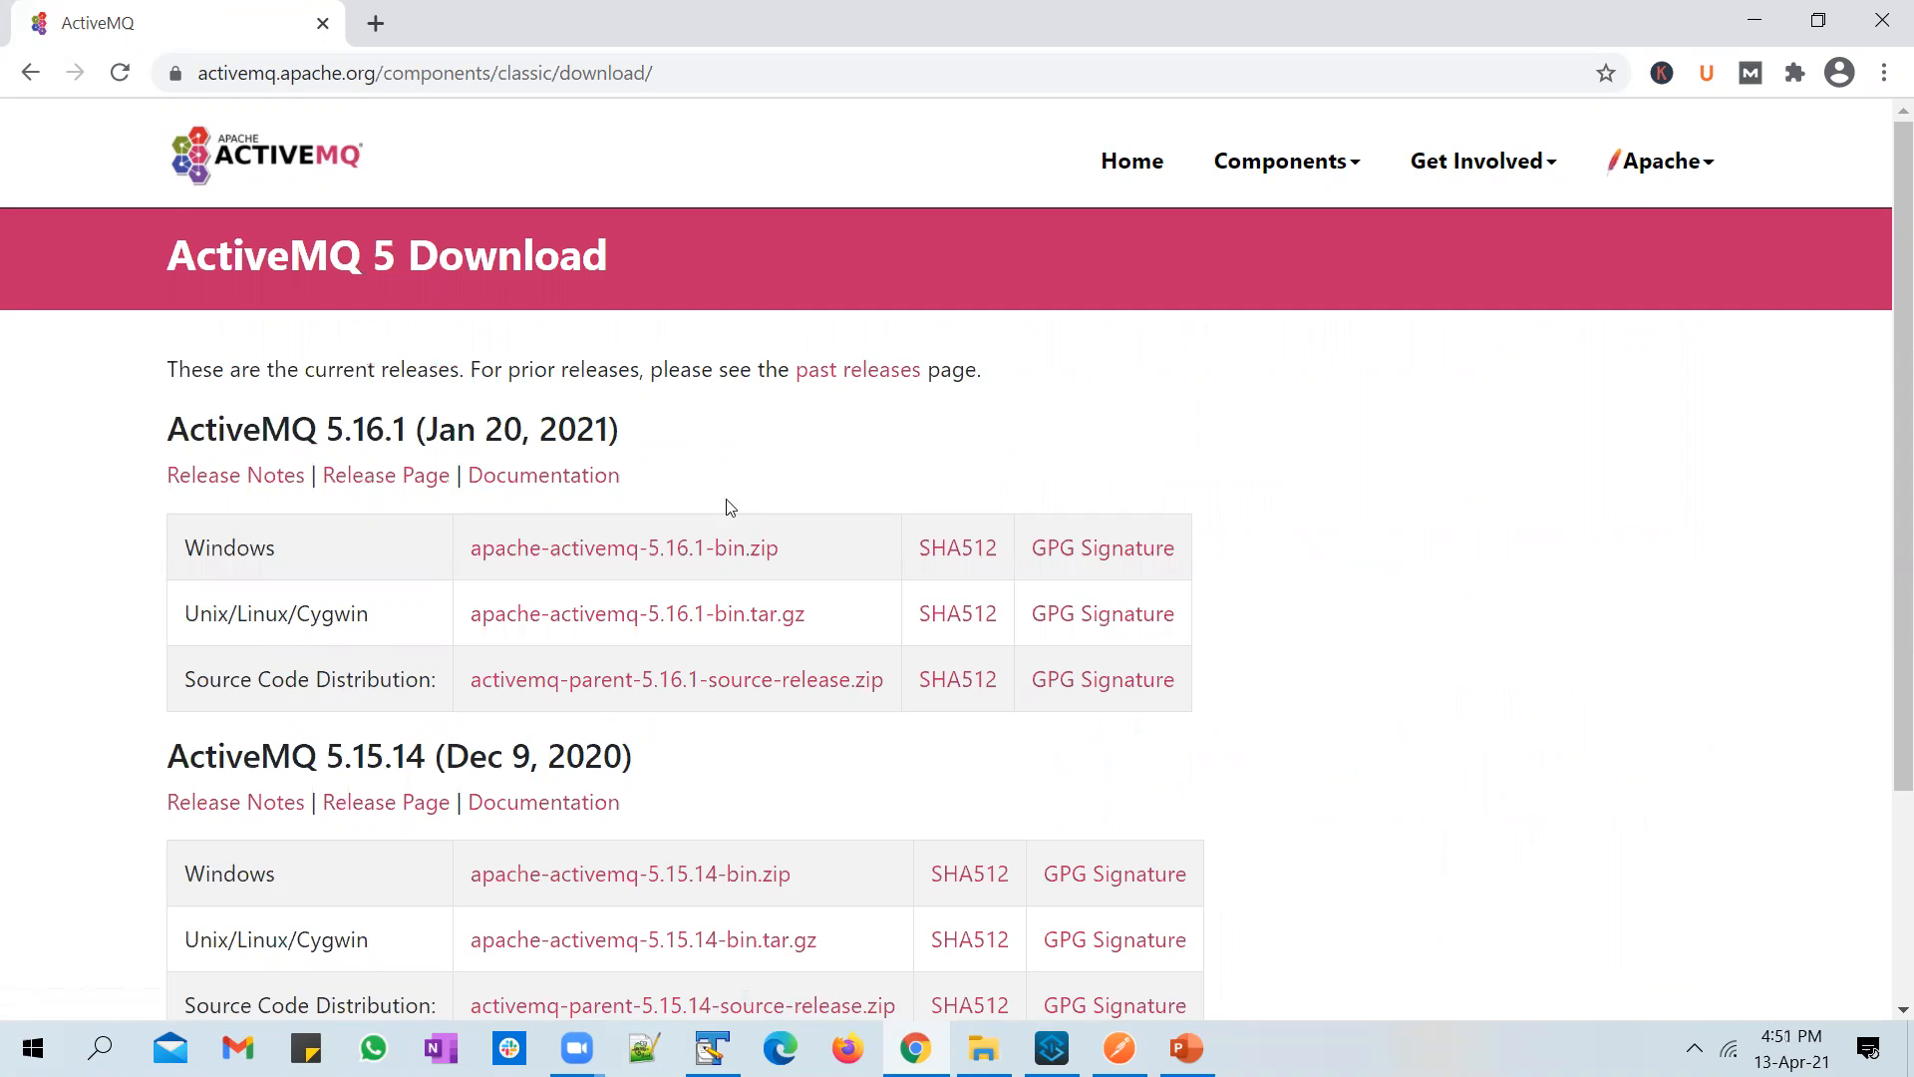
{"action": "left_click", "coordinate": [718, 564]}
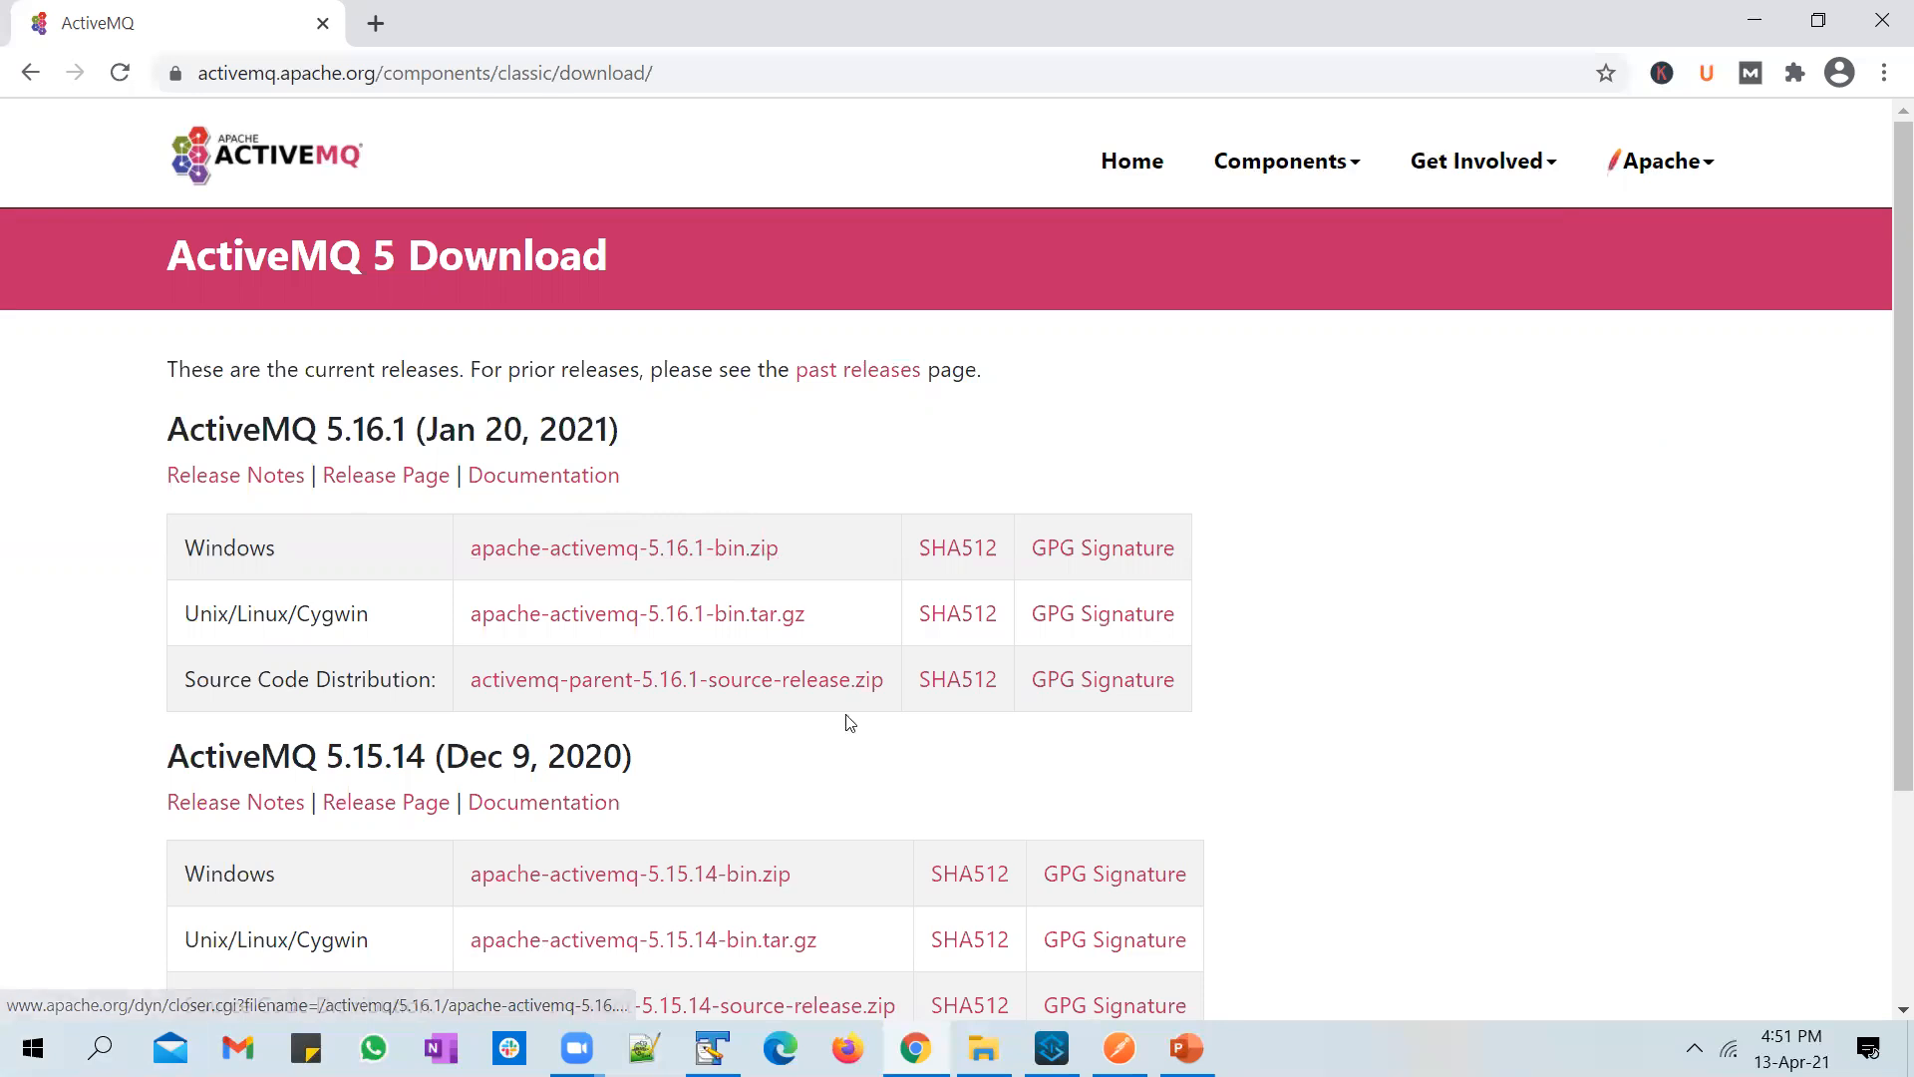
Step: Switch to the 2.Softwares folder in File Explorer and check the extraction options for apache-activemq-5.16.1-bin.zip
{"action": "left_click", "coordinate": [983, 1049]}
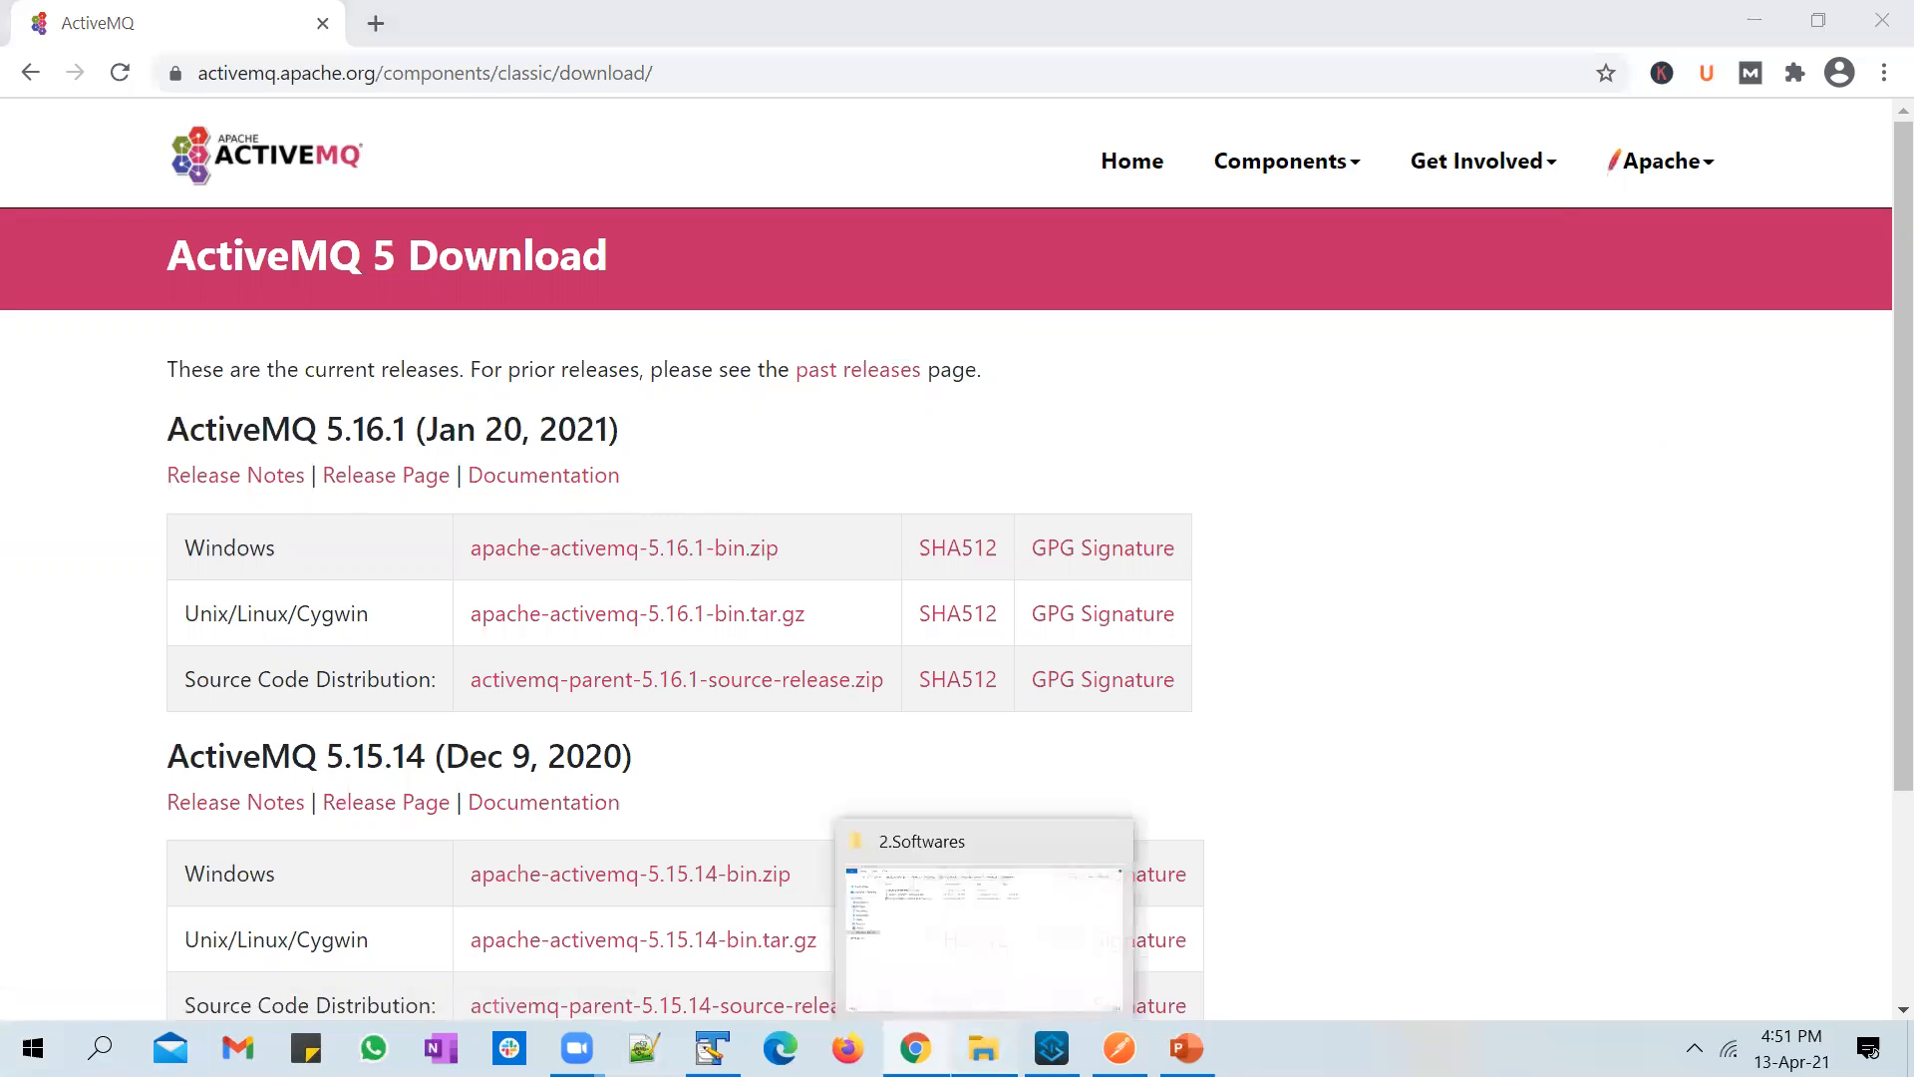
{"action": "left_click", "coordinate": [984, 937]}
{"action": "left_click", "coordinate": [740, 211]}
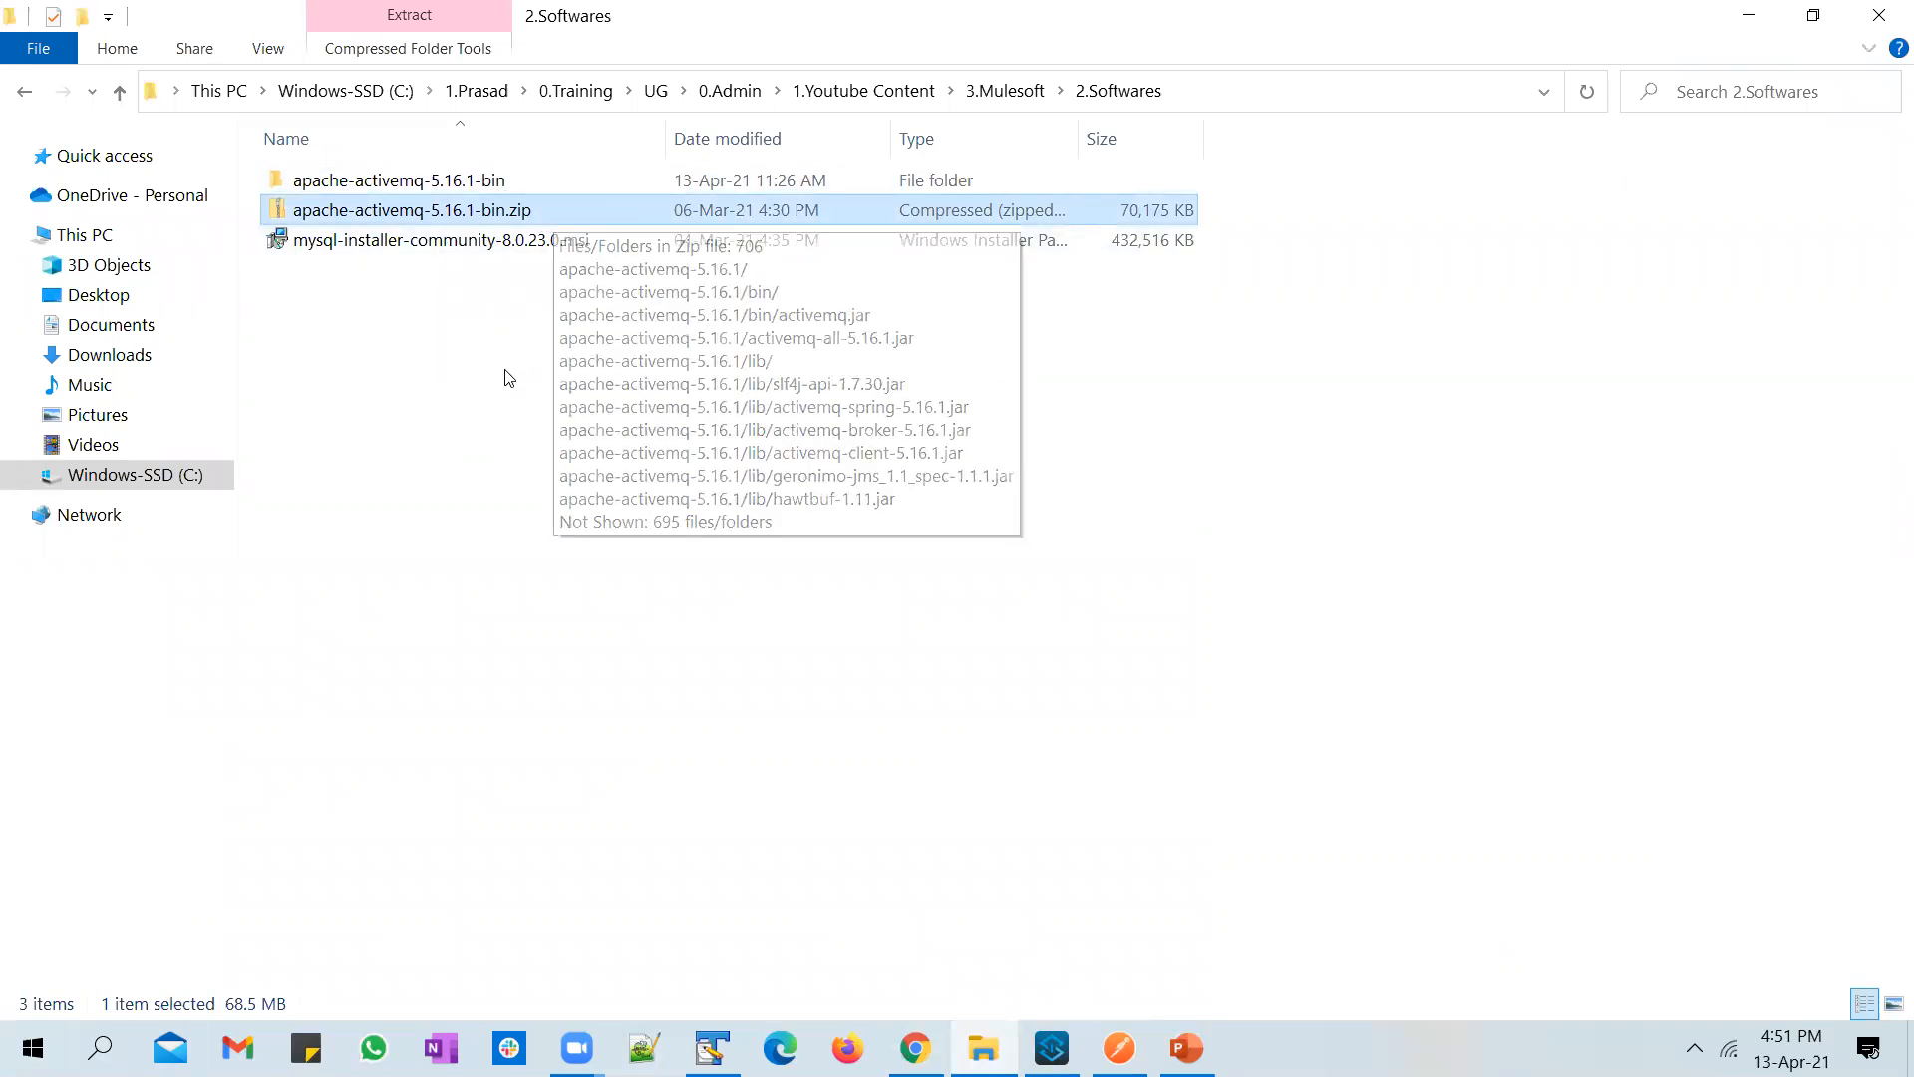
{"action": "right_click", "coordinate": [527, 217]}
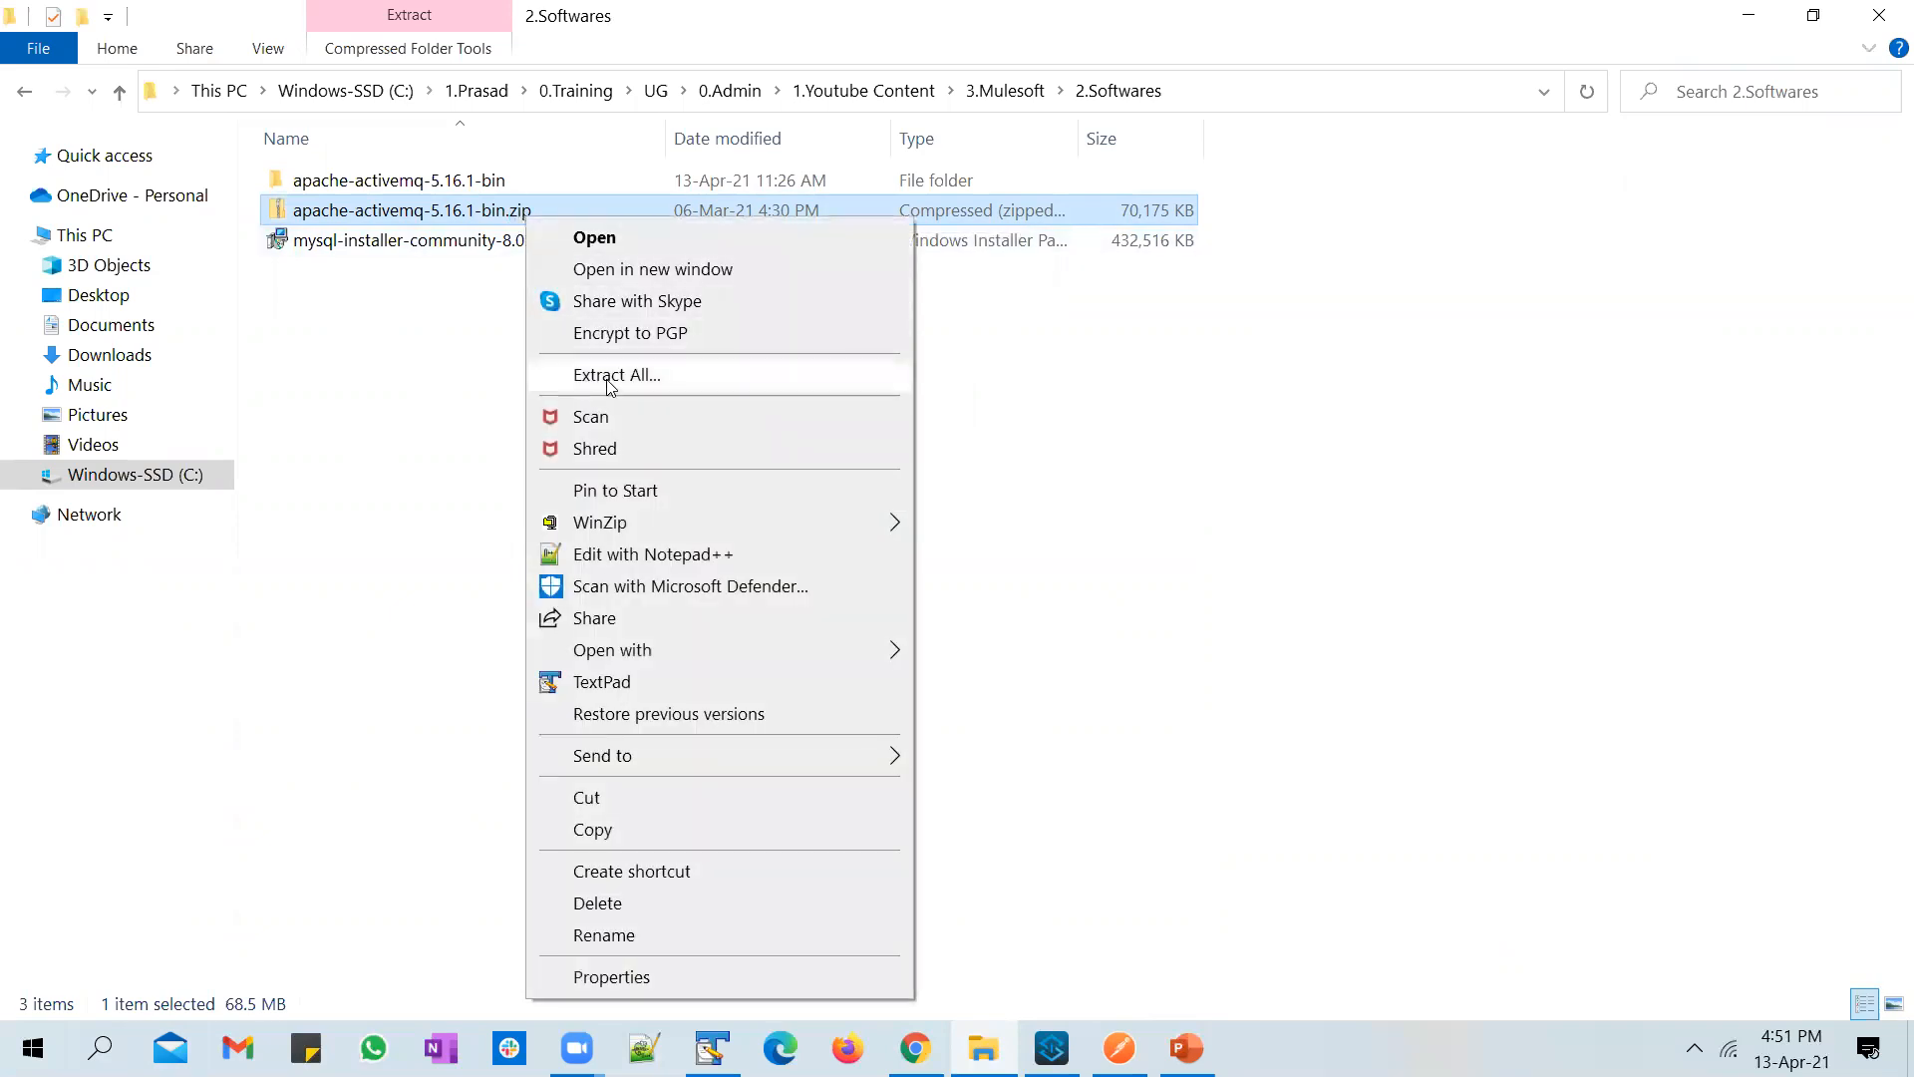
{"action": "left_click", "coordinate": [458, 365]}
Step: Open the bin folder of apache-activemq-5.16.1 inside the extracted apache-activemq-5.16.1-bin folder
{"action": "double_click", "coordinate": [480, 187]}
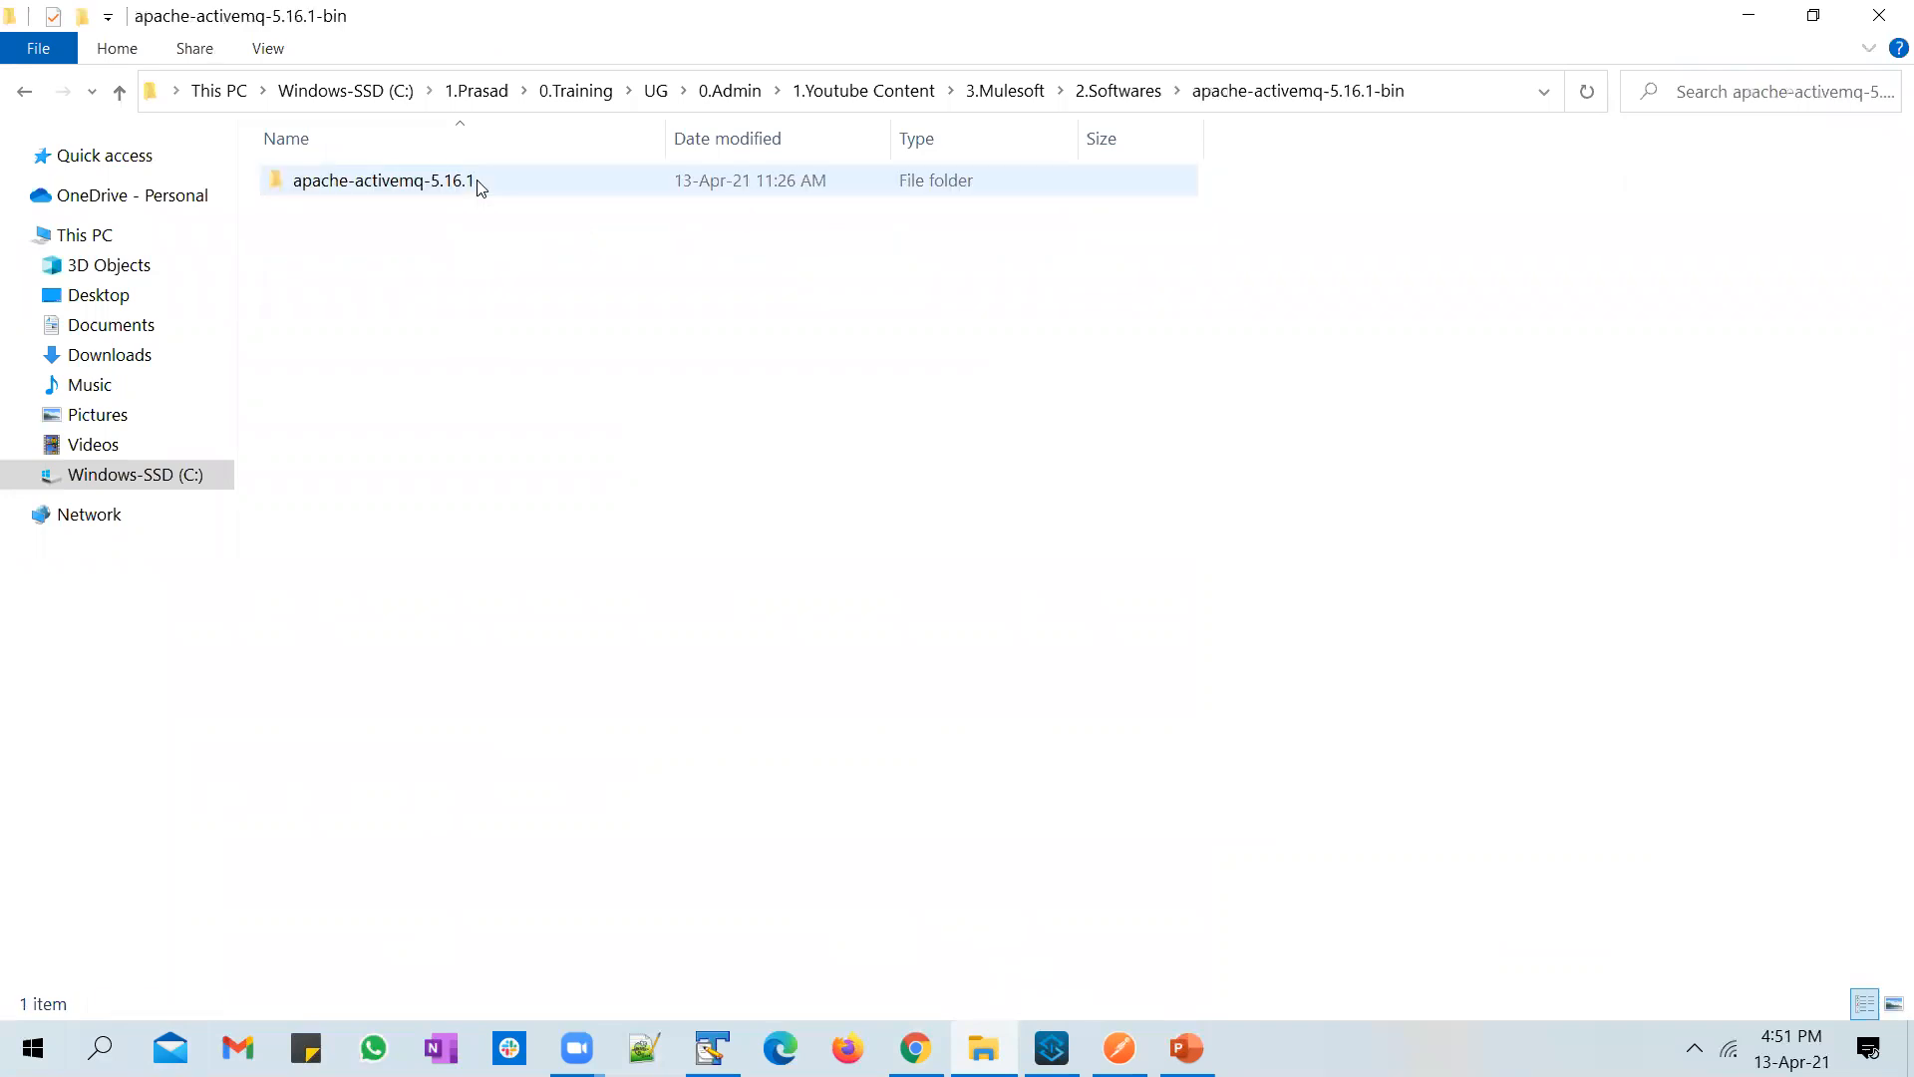
{"action": "double_click", "coordinate": [477, 185]}
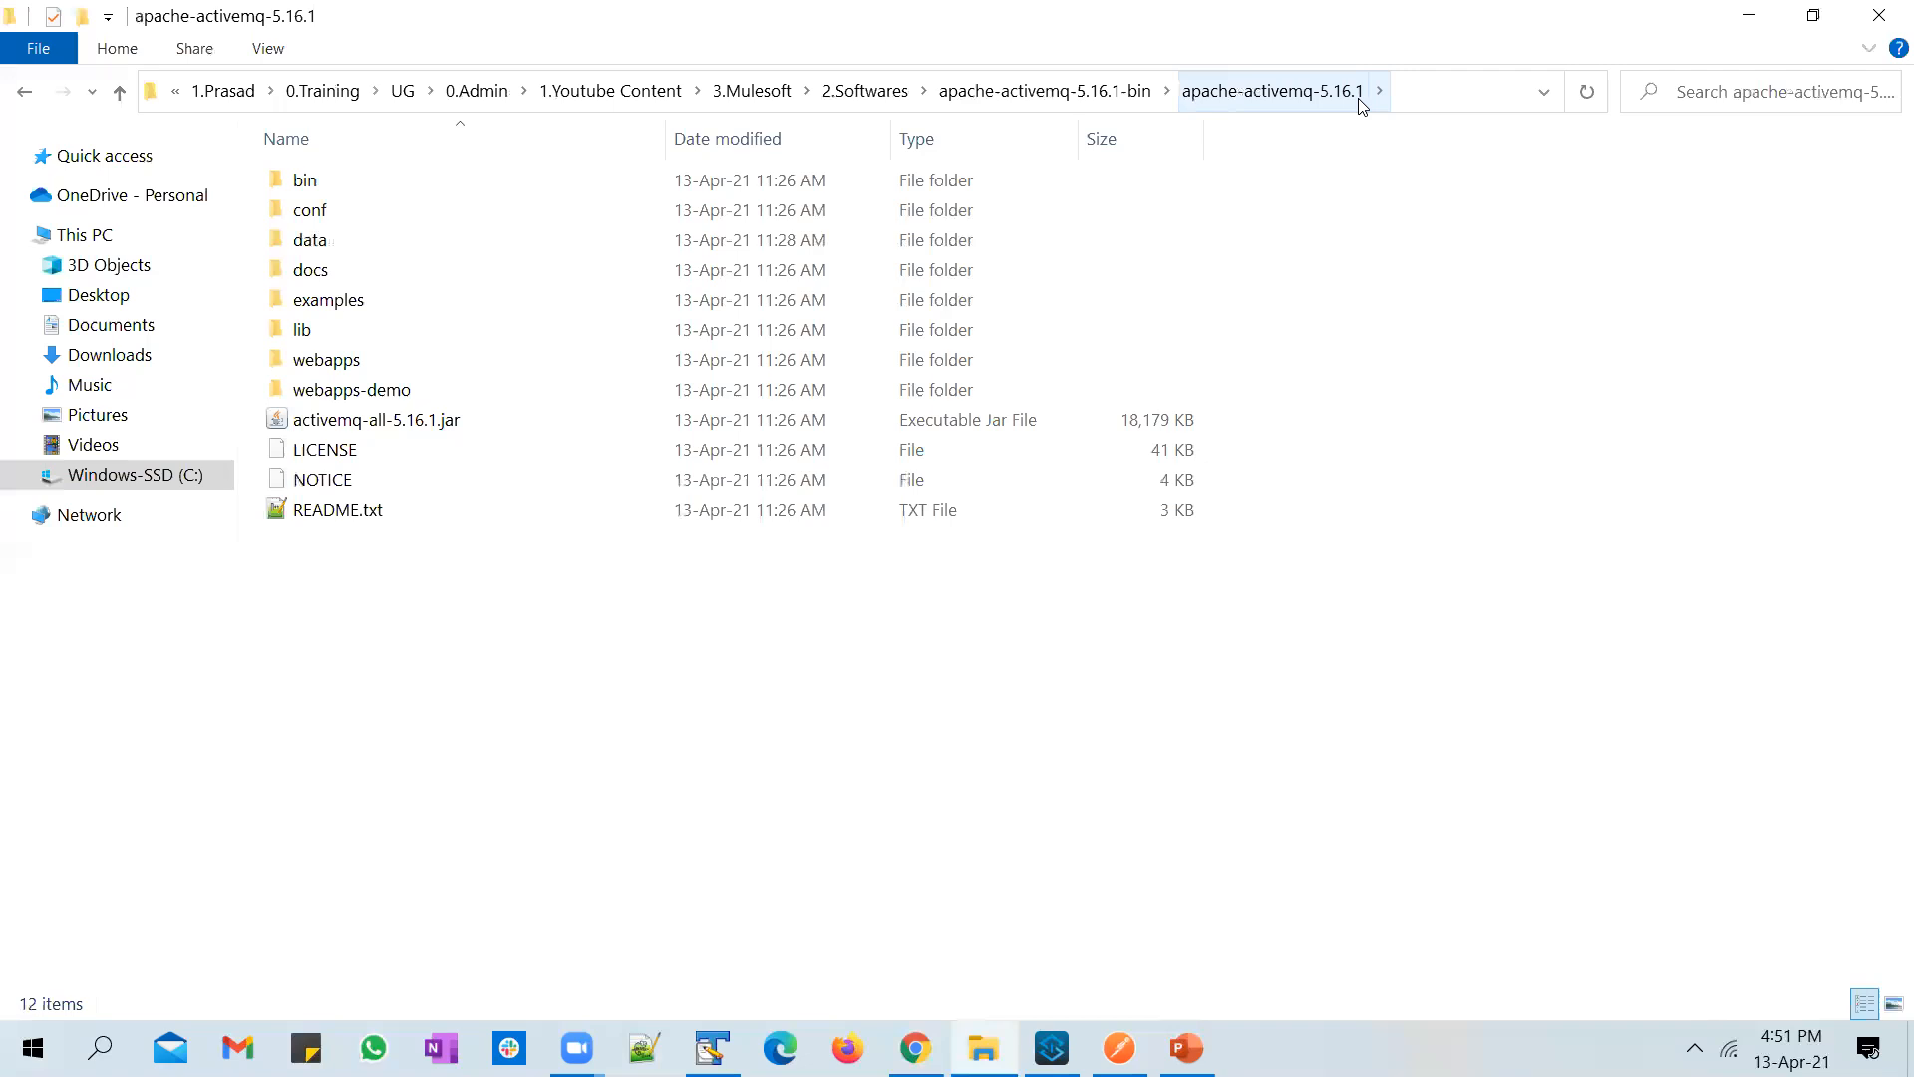
{"action": "left_click", "coordinate": [489, 183]}
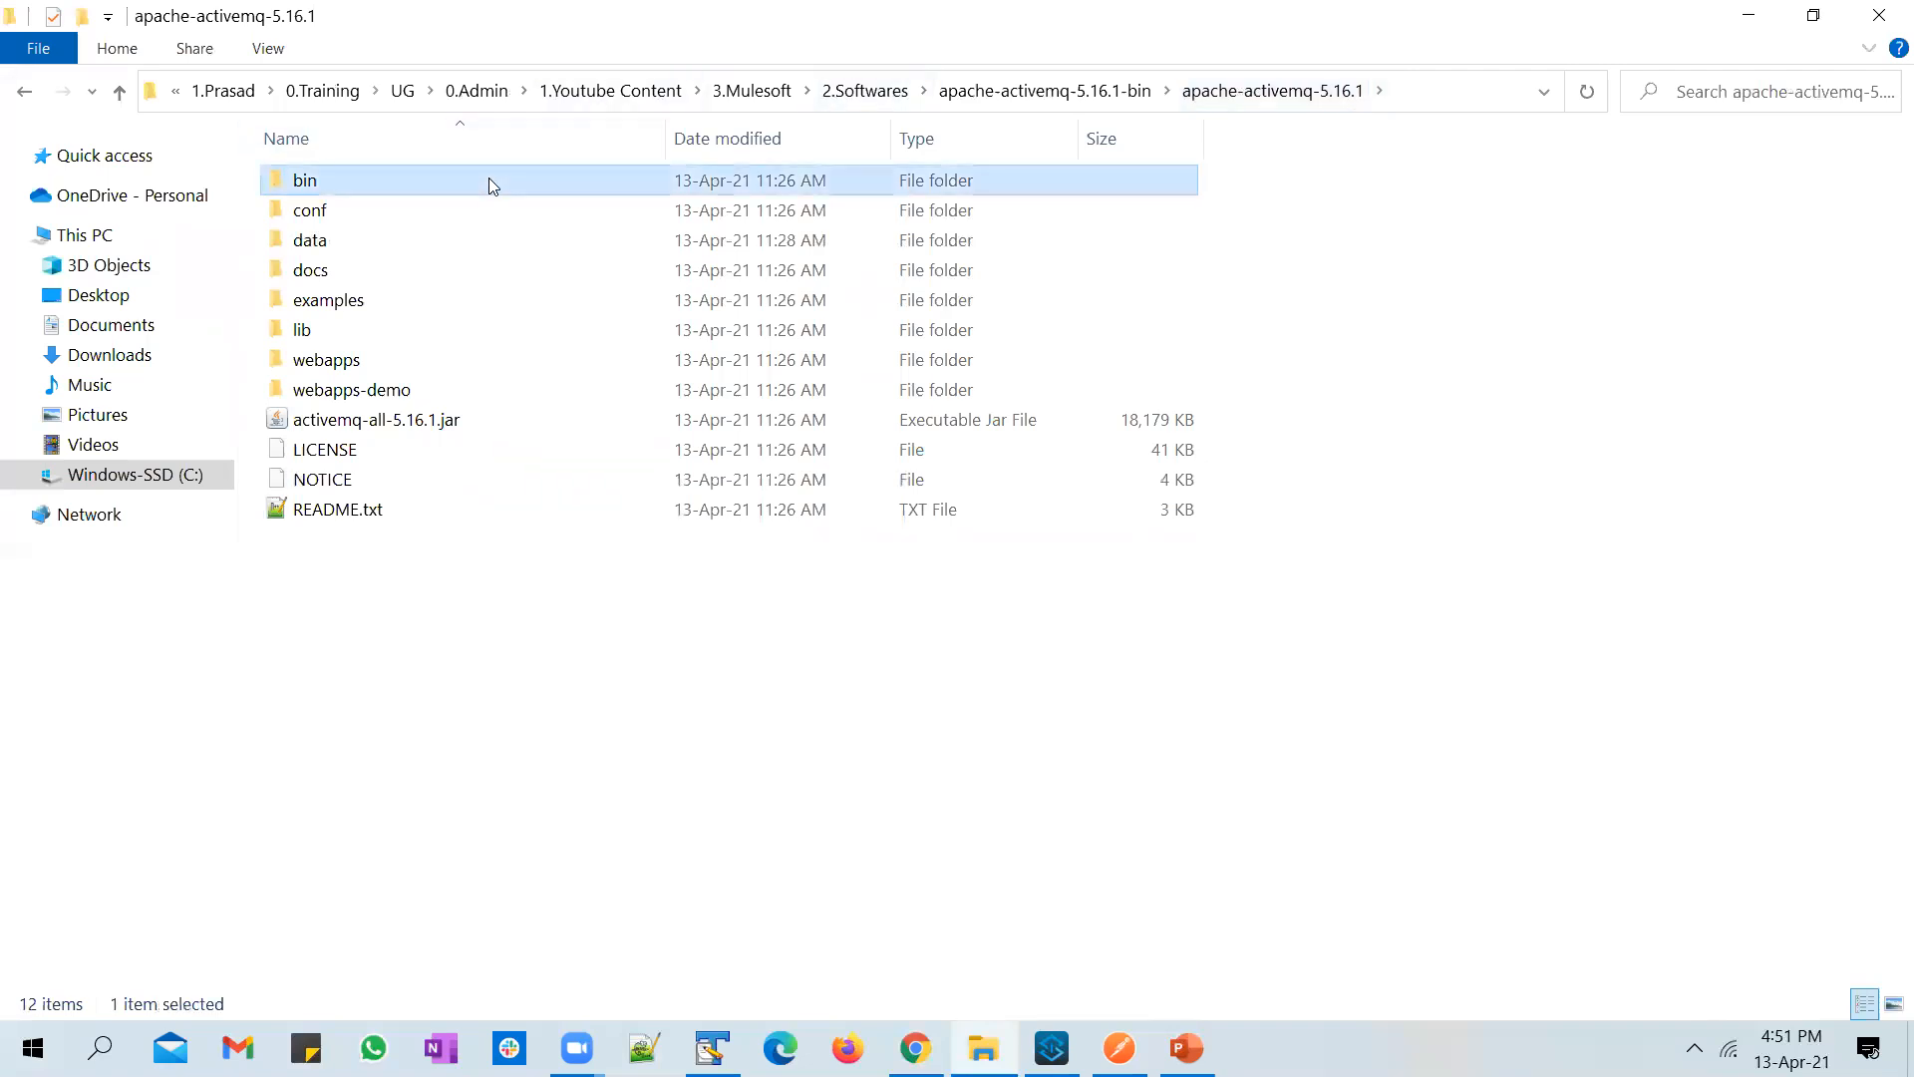
{"action": "double_click", "coordinate": [489, 182]}
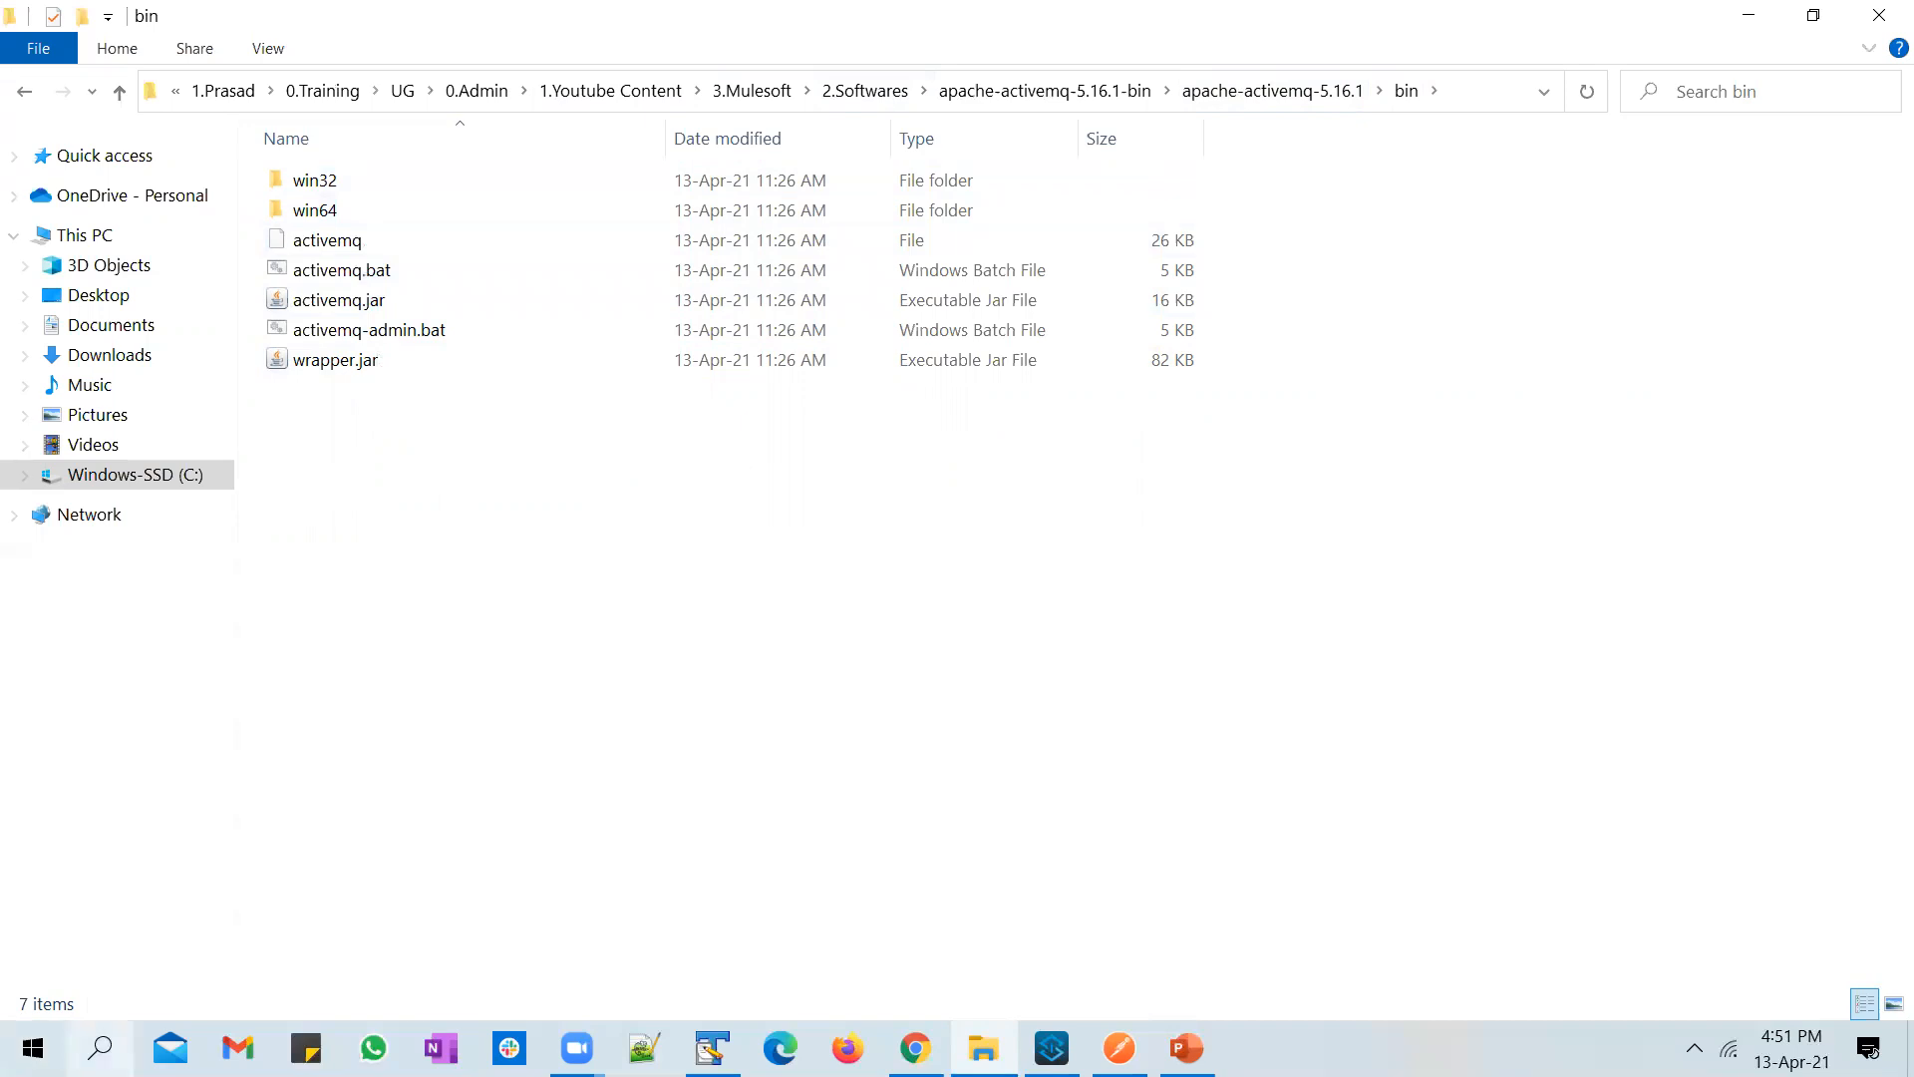
Step: Launch Command Prompt and copy the full path of the ActiveMQ bin folder from File Explorer
{"action": "left_click", "coordinate": [100, 1048]}
{"action": "type", "text": "command"}
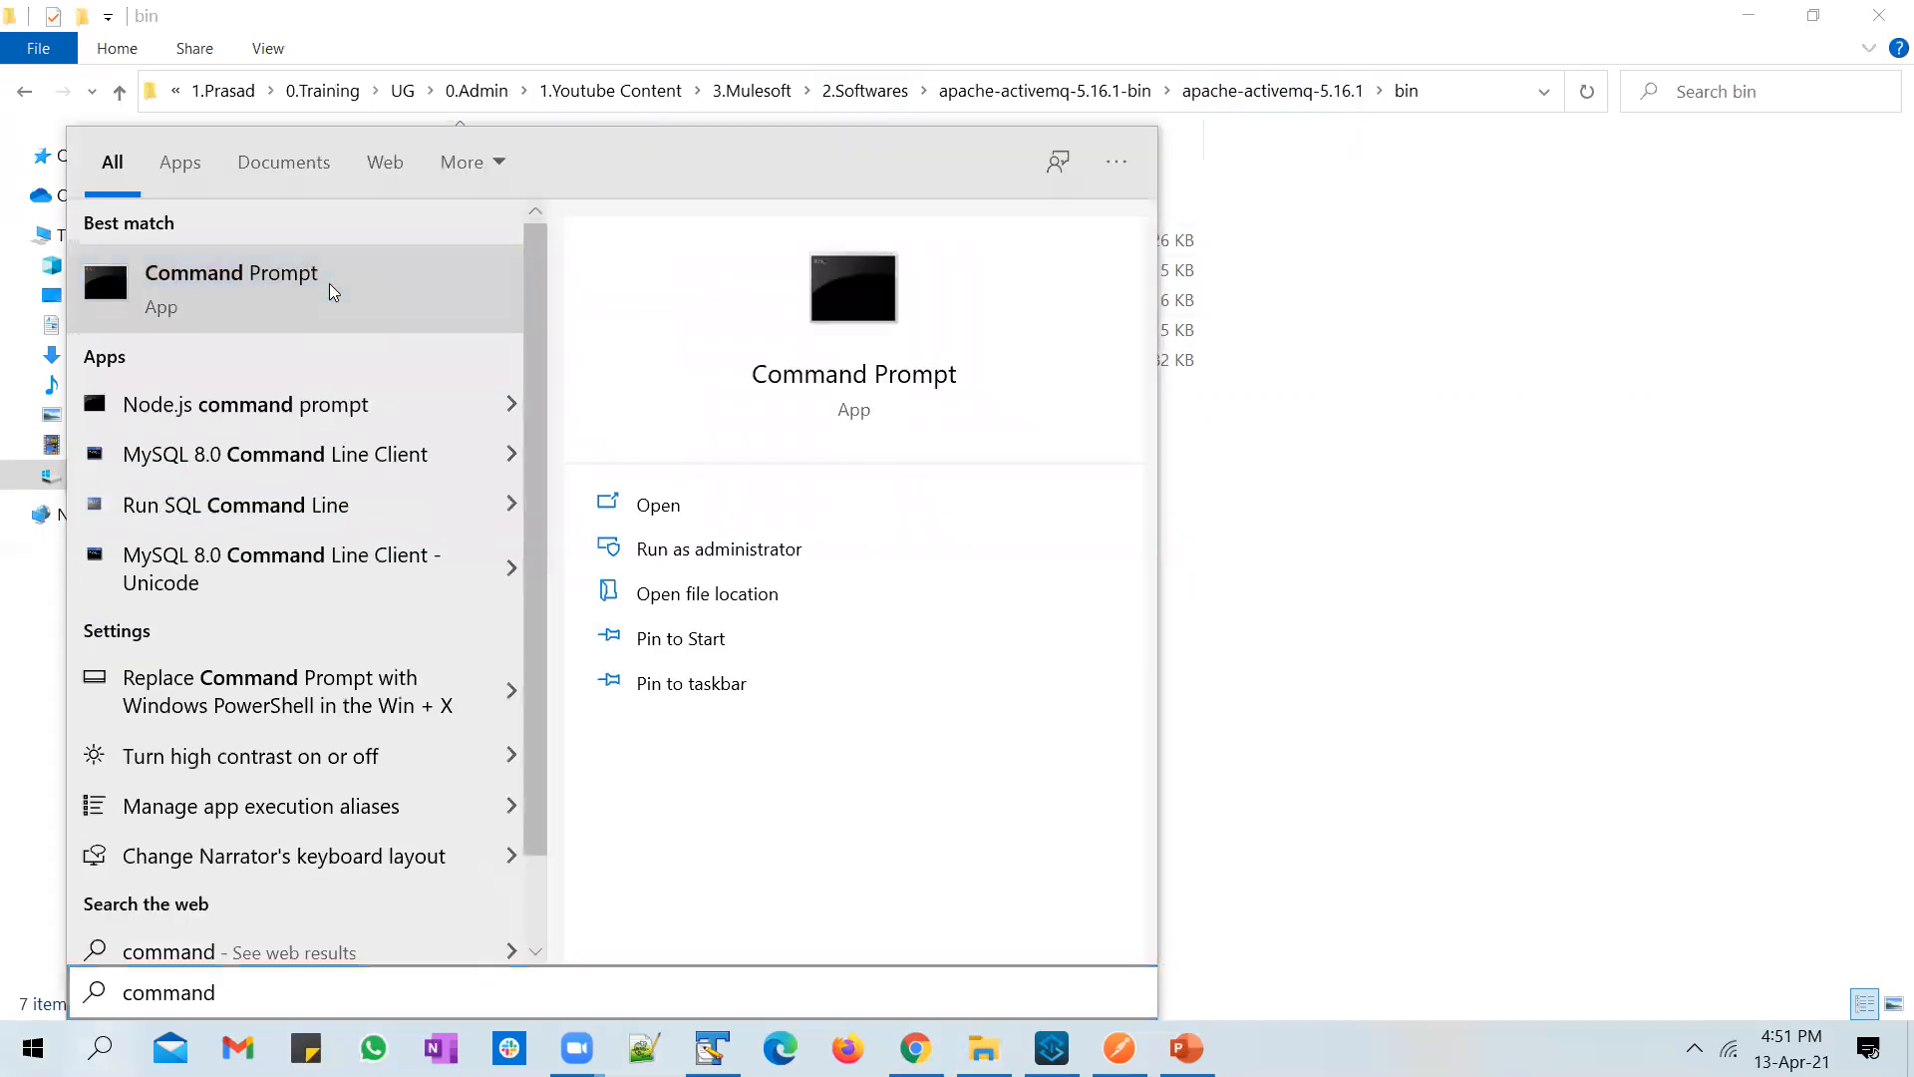
{"action": "left_click", "coordinate": [1307, 358]}
{"action": "left_click", "coordinate": [1500, 81]}
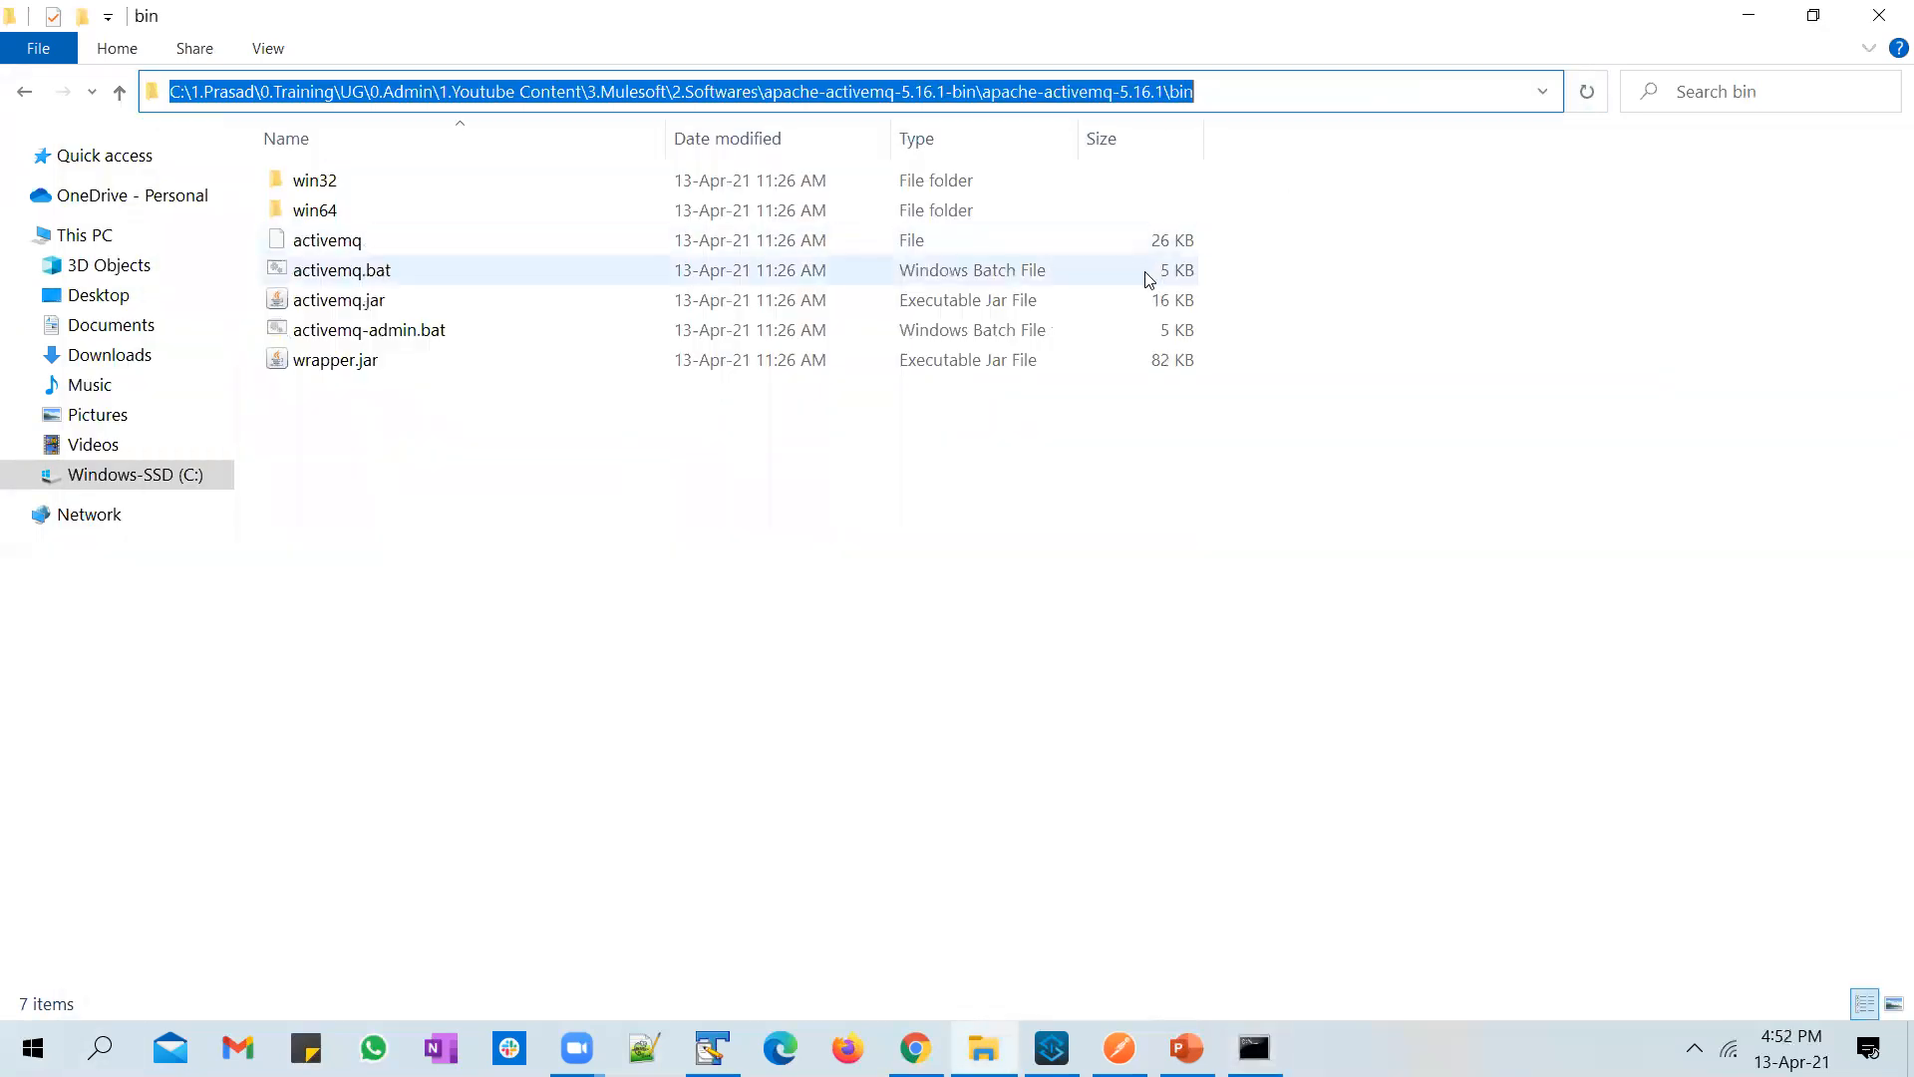
{"action": "left_click", "coordinate": [878, 555]}
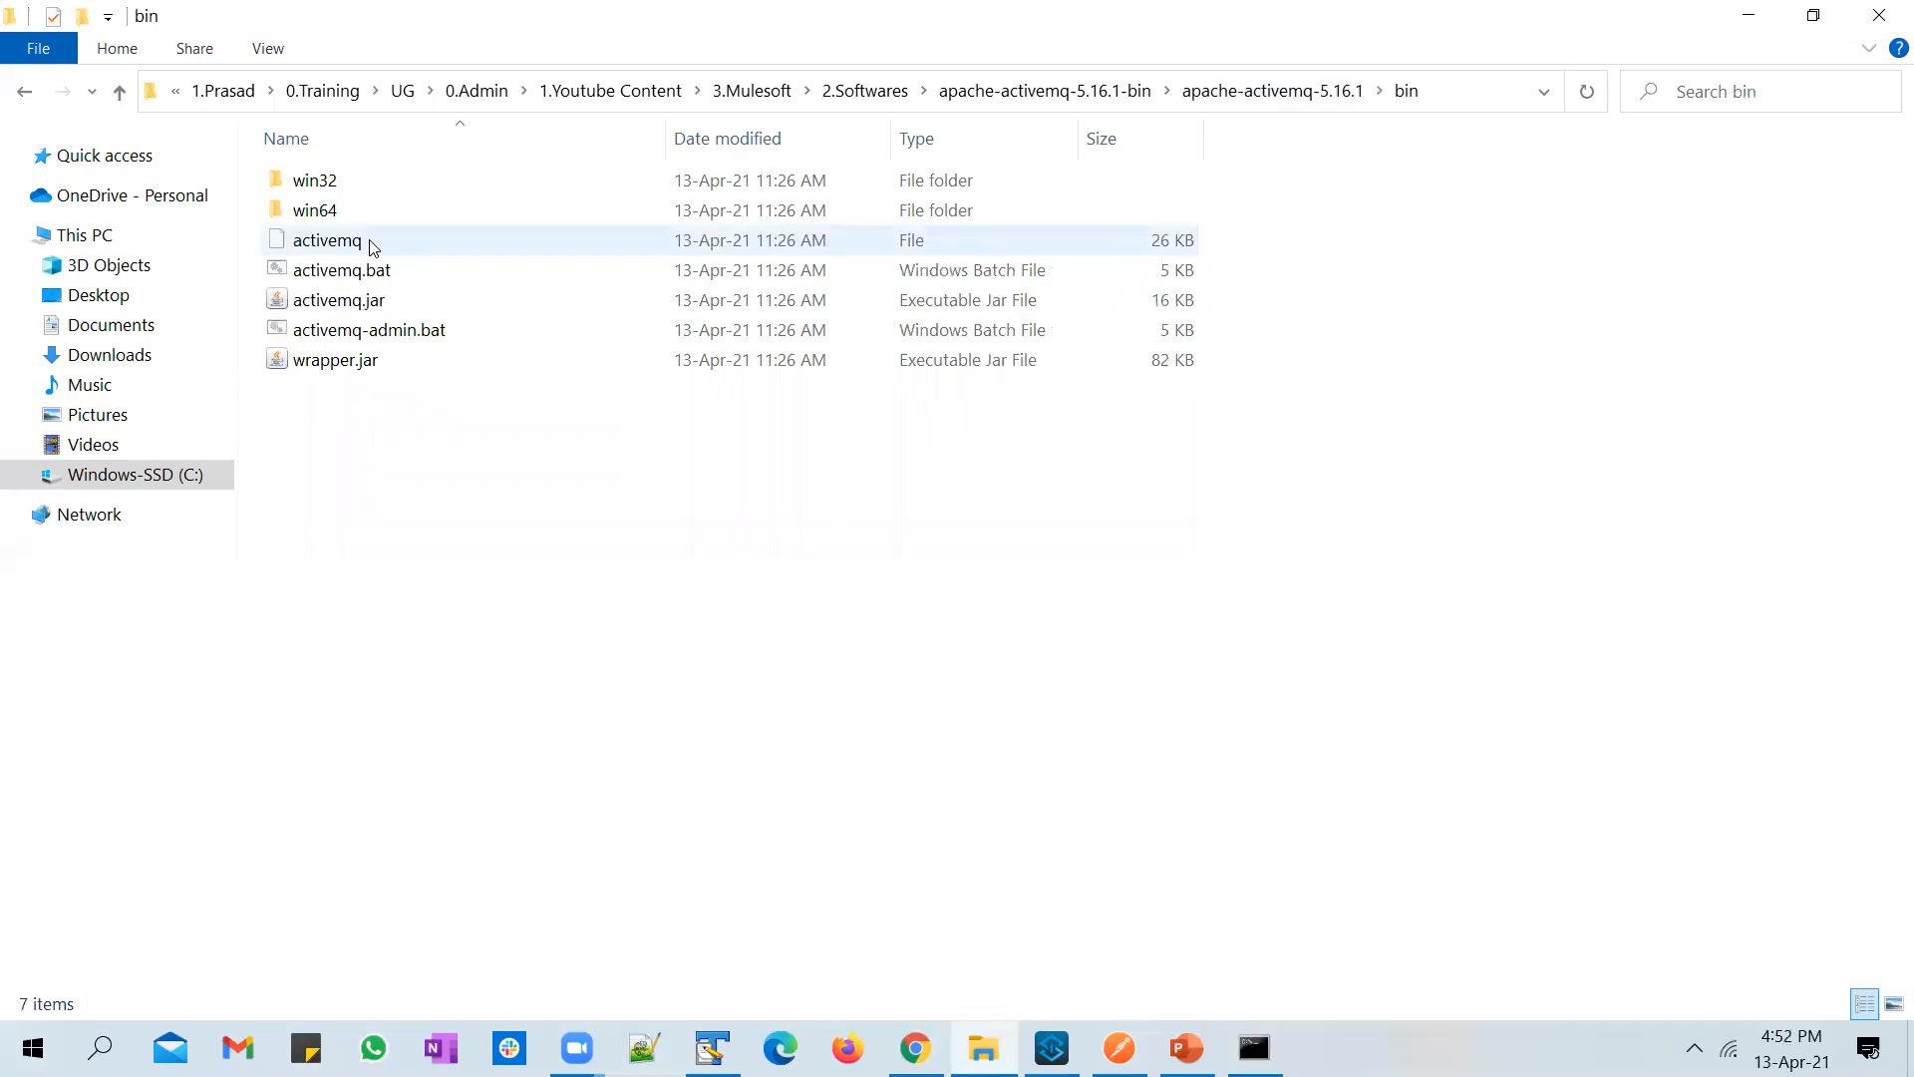
Step: Change the Command Prompt directory to the copied ActiveMQ bin path with cd, and maximize the window
{"action": "key", "text": "alt+Tab"}
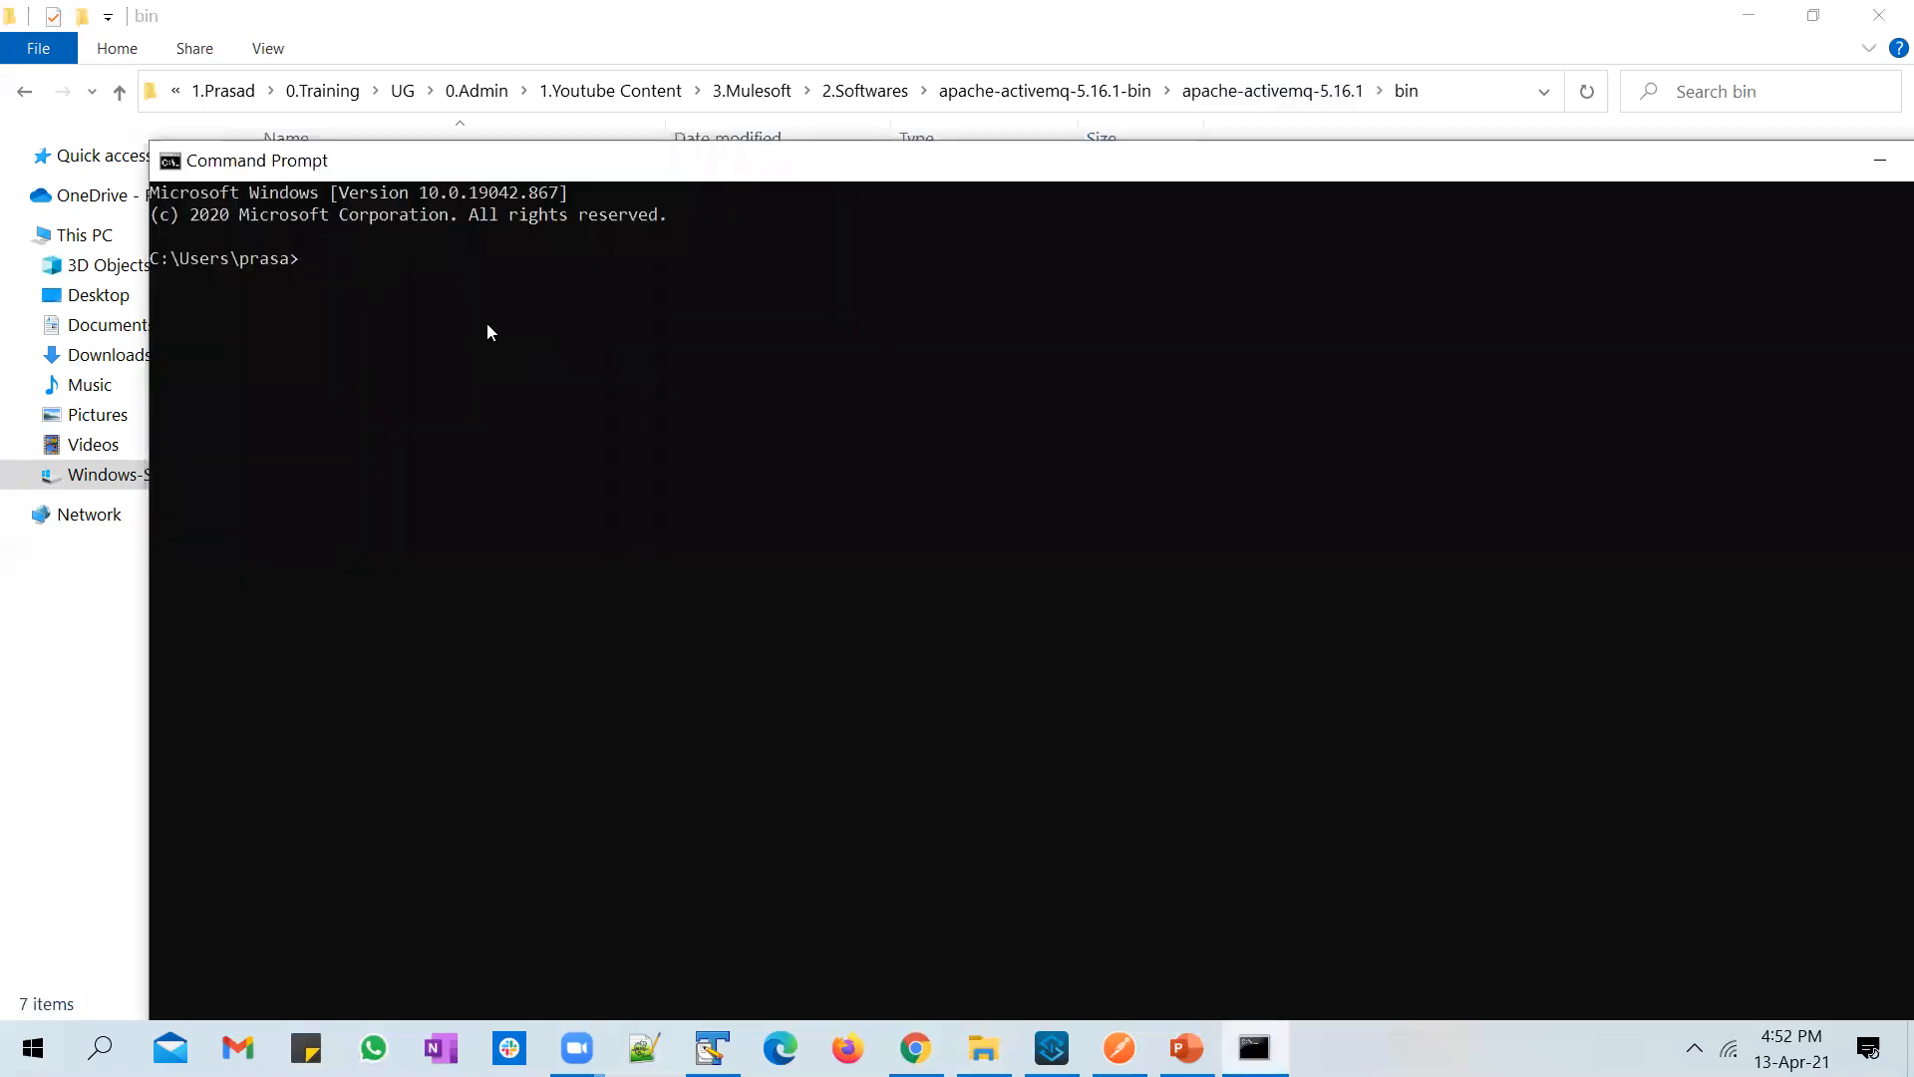
{"action": "type", "text": "C:\\1.Prasad\\0.Training\\UG\\0.Admin\\1.Youtube Content\\3.Mulesoft\\2.Softwares\\apache-activemq-5.16.1-bin\\apache-activemq-5.16.1\\bin"}
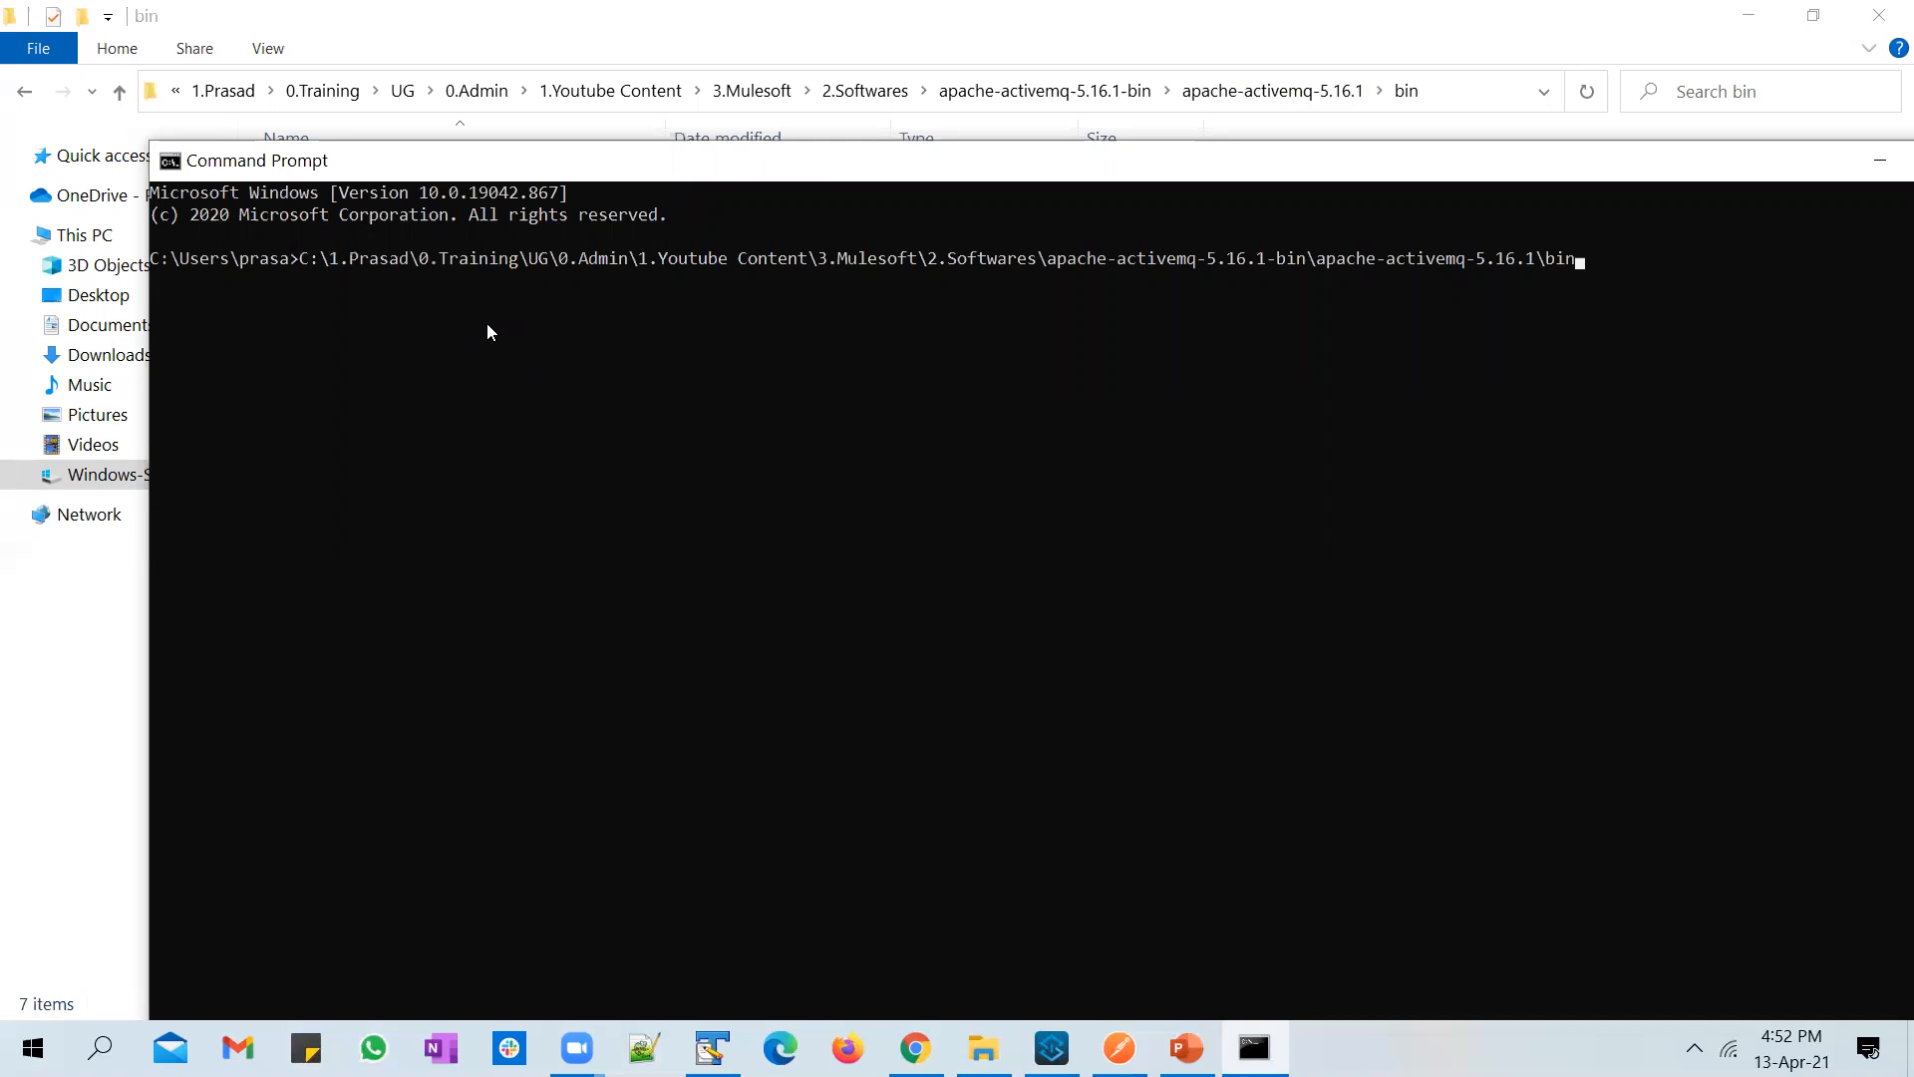
{"action": "key", "text": "Left"}
{"action": "key", "text": "Left"}
{"action": "key", "text": "Left"}
{"action": "key", "text": "Left"}
{"action": "key", "text": "Left"}
{"action": "key", "text": "Left"}
{"action": "key", "text": "Left"}
{"action": "key", "text": "Left"}
{"action": "key", "text": "Left"}
{"action": "key", "text": "Left"}
{"action": "key", "text": "Left"}
{"action": "key", "text": "Left"}
{"action": "key", "text": "Left"}
{"action": "key", "text": "Left"}
{"action": "key", "text": "Left"}
{"action": "key", "text": "Left"}
{"action": "key", "text": "Left"}
{"action": "key", "text": "Left"}
{"action": "key", "text": "Left"}
{"action": "key", "text": "Left"}
{"action": "key", "text": "Left"}
{"action": "key", "text": "Left"}
{"action": "key", "text": "Left"}
{"action": "key", "text": "Left"}
{"action": "key", "text": "Left"}
{"action": "key", "text": "Left"}
{"action": "key", "text": "Left"}
{"action": "key", "text": "Left"}
{"action": "key", "text": "Left"}
{"action": "key", "text": "Left"}
{"action": "key", "text": "Left"}
{"action": "key", "text": "Left"}
{"action": "key", "text": "Left"}
{"action": "key", "text": "Left"}
{"action": "key", "text": "Left"}
{"action": "key", "text": "Left"}
{"action": "key", "text": "Left"}
{"action": "key", "text": "Left"}
{"action": "key", "text": "Left"}
{"action": "key", "text": "Left"}
{"action": "key", "text": "Left"}
{"action": "key", "text": "Left"}
{"action": "key", "text": "Left"}
{"action": "key", "text": "Left"}
{"action": "key", "text": "Left"}
{"action": "key", "text": "Left"}
{"action": "key", "text": "Left"}
{"action": "key", "text": "Left"}
{"action": "key", "text": "Left"}
{"action": "key", "text": "Left"}
{"action": "key", "text": "Left"}
{"action": "key", "text": "Left"}
{"action": "key", "text": "Left"}
{"action": "key", "text": "Left"}
{"action": "key", "text": "Left"}
{"action": "key", "text": "Left"}
{"action": "key", "text": "Left"}
{"action": "key", "text": "Left"}
{"action": "key", "text": "Left"}
{"action": "key", "text": "Left"}
{"action": "type", "text": "cd"}
{"action": "key", "text": "Return"}
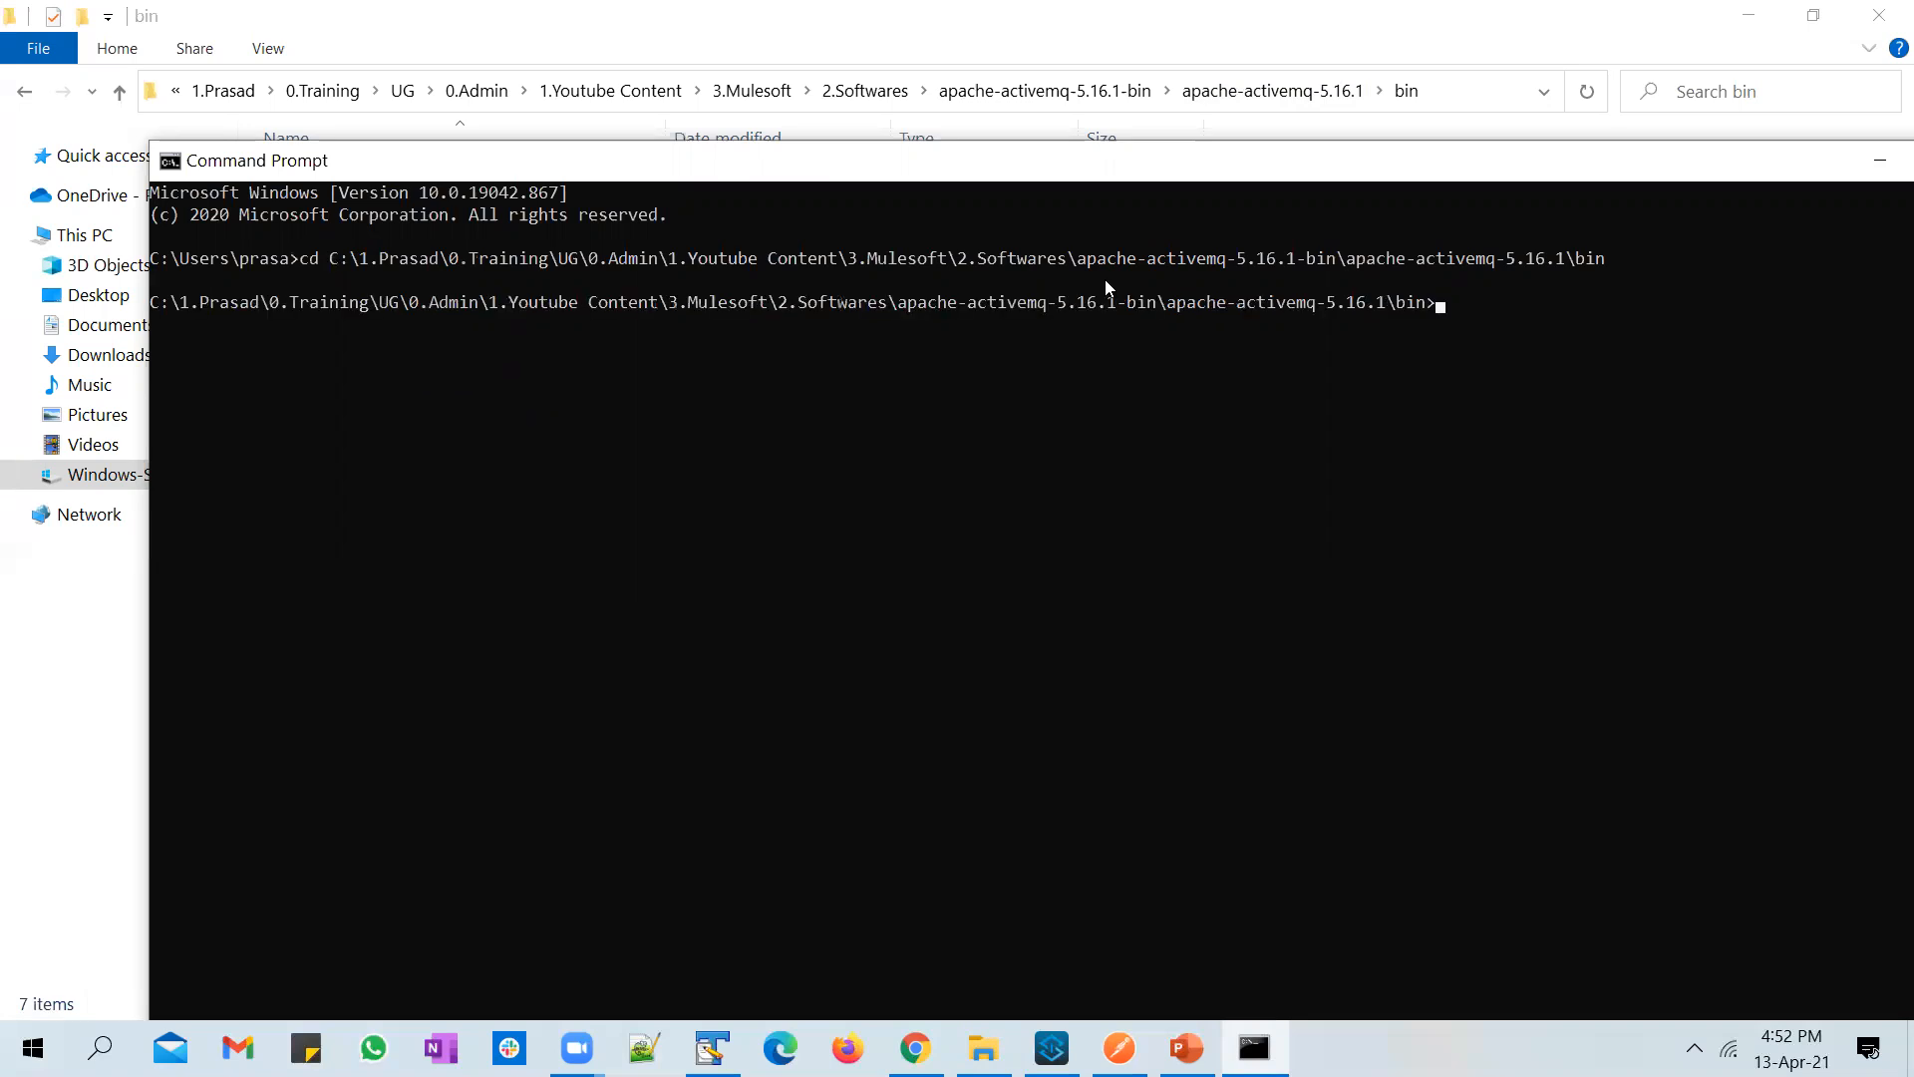
{"action": "double_click", "coordinate": [1182, 170]}
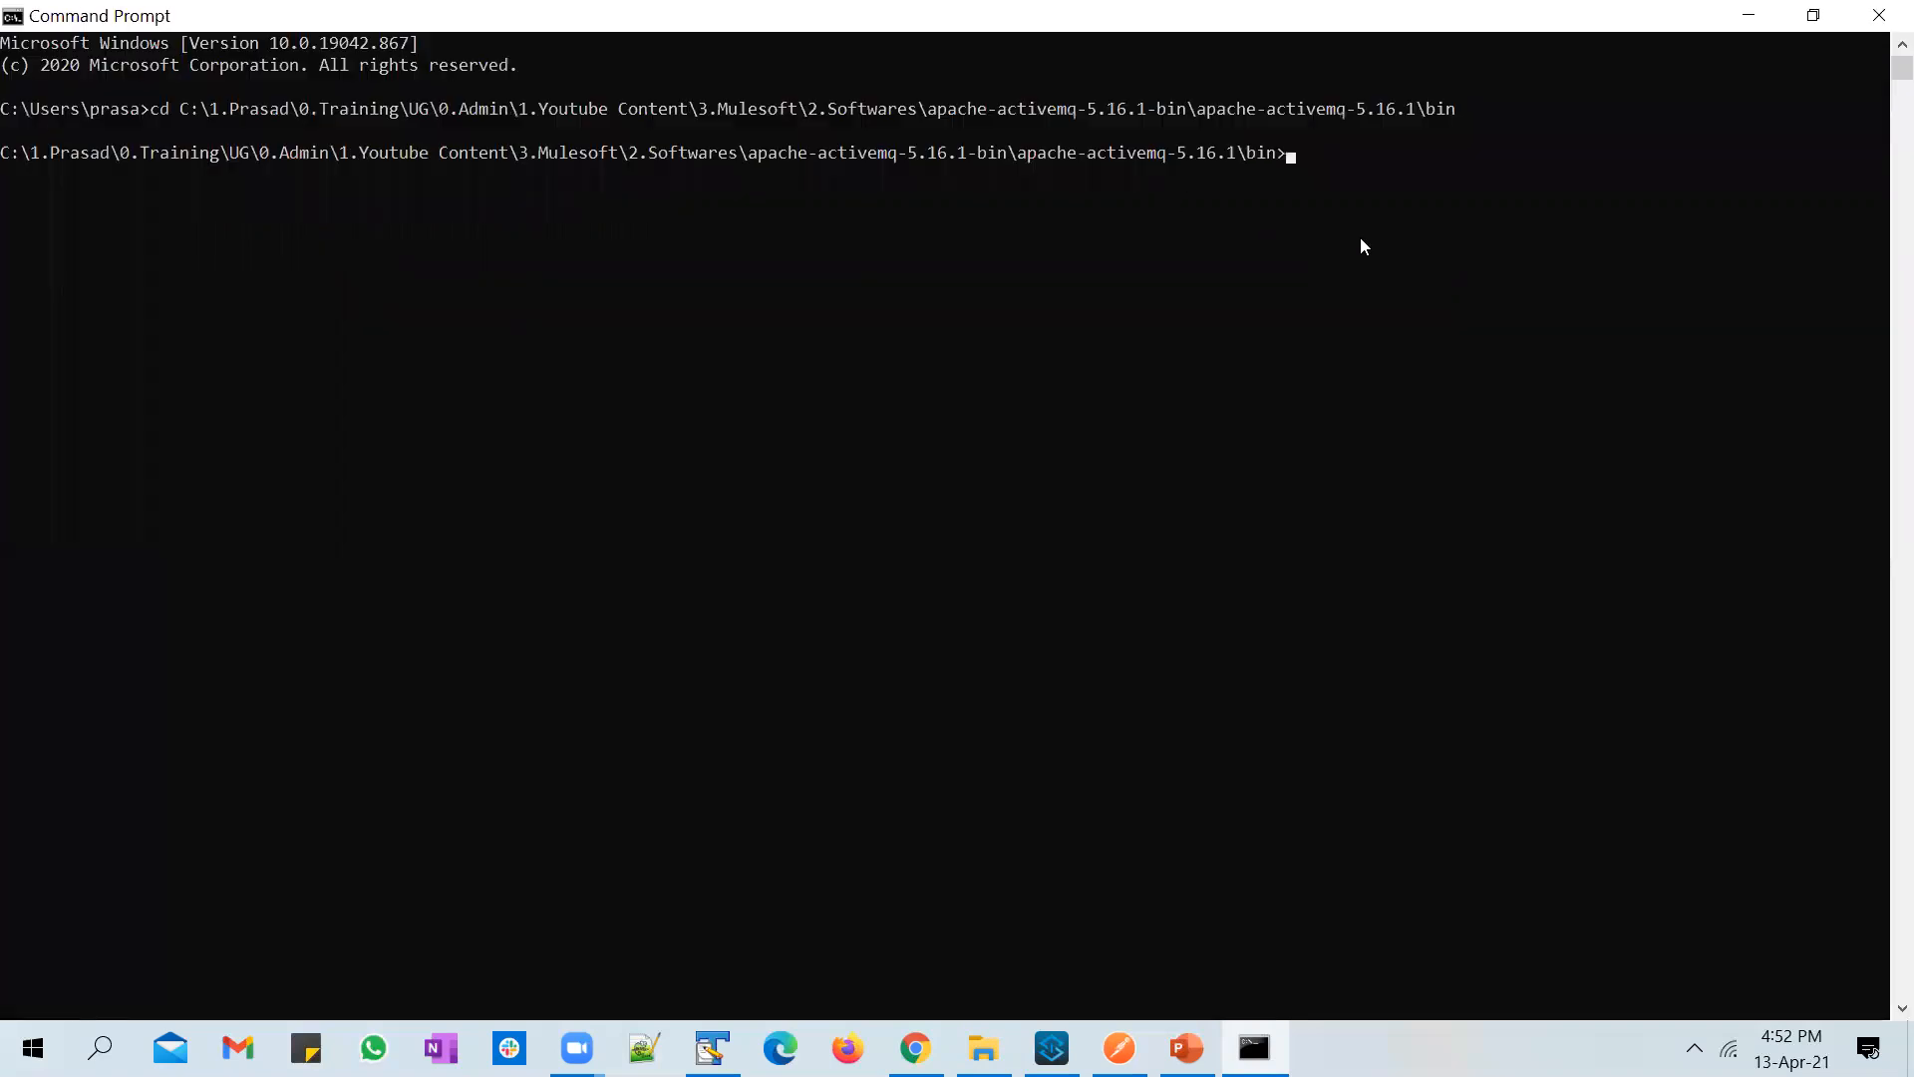
Step: Copy the name of the activemq file in the bin folder and run activemq start in Command Prompt
{"action": "key", "text": "alt+Tab"}
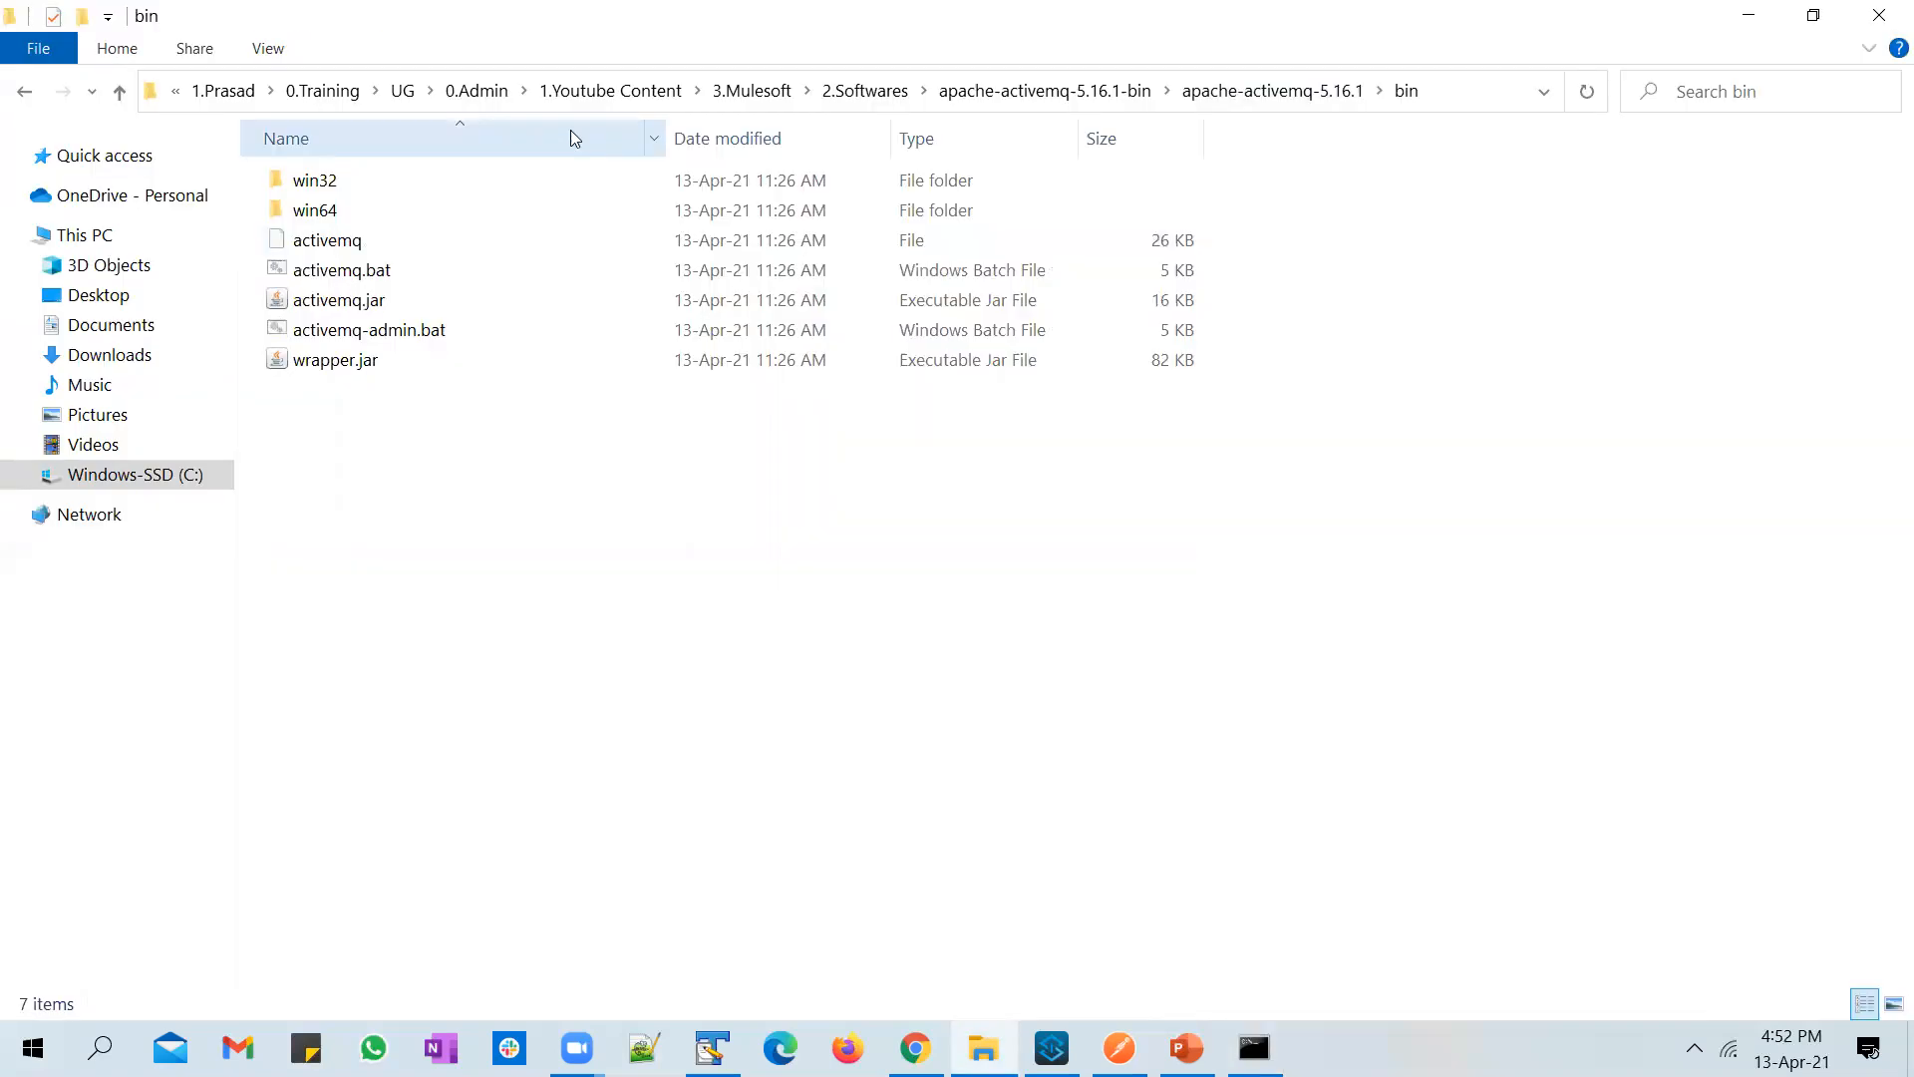
{"action": "left_click", "coordinate": [487, 235]}
{"action": "key", "text": "F2"}
{"action": "key", "text": "ctrl+c"}
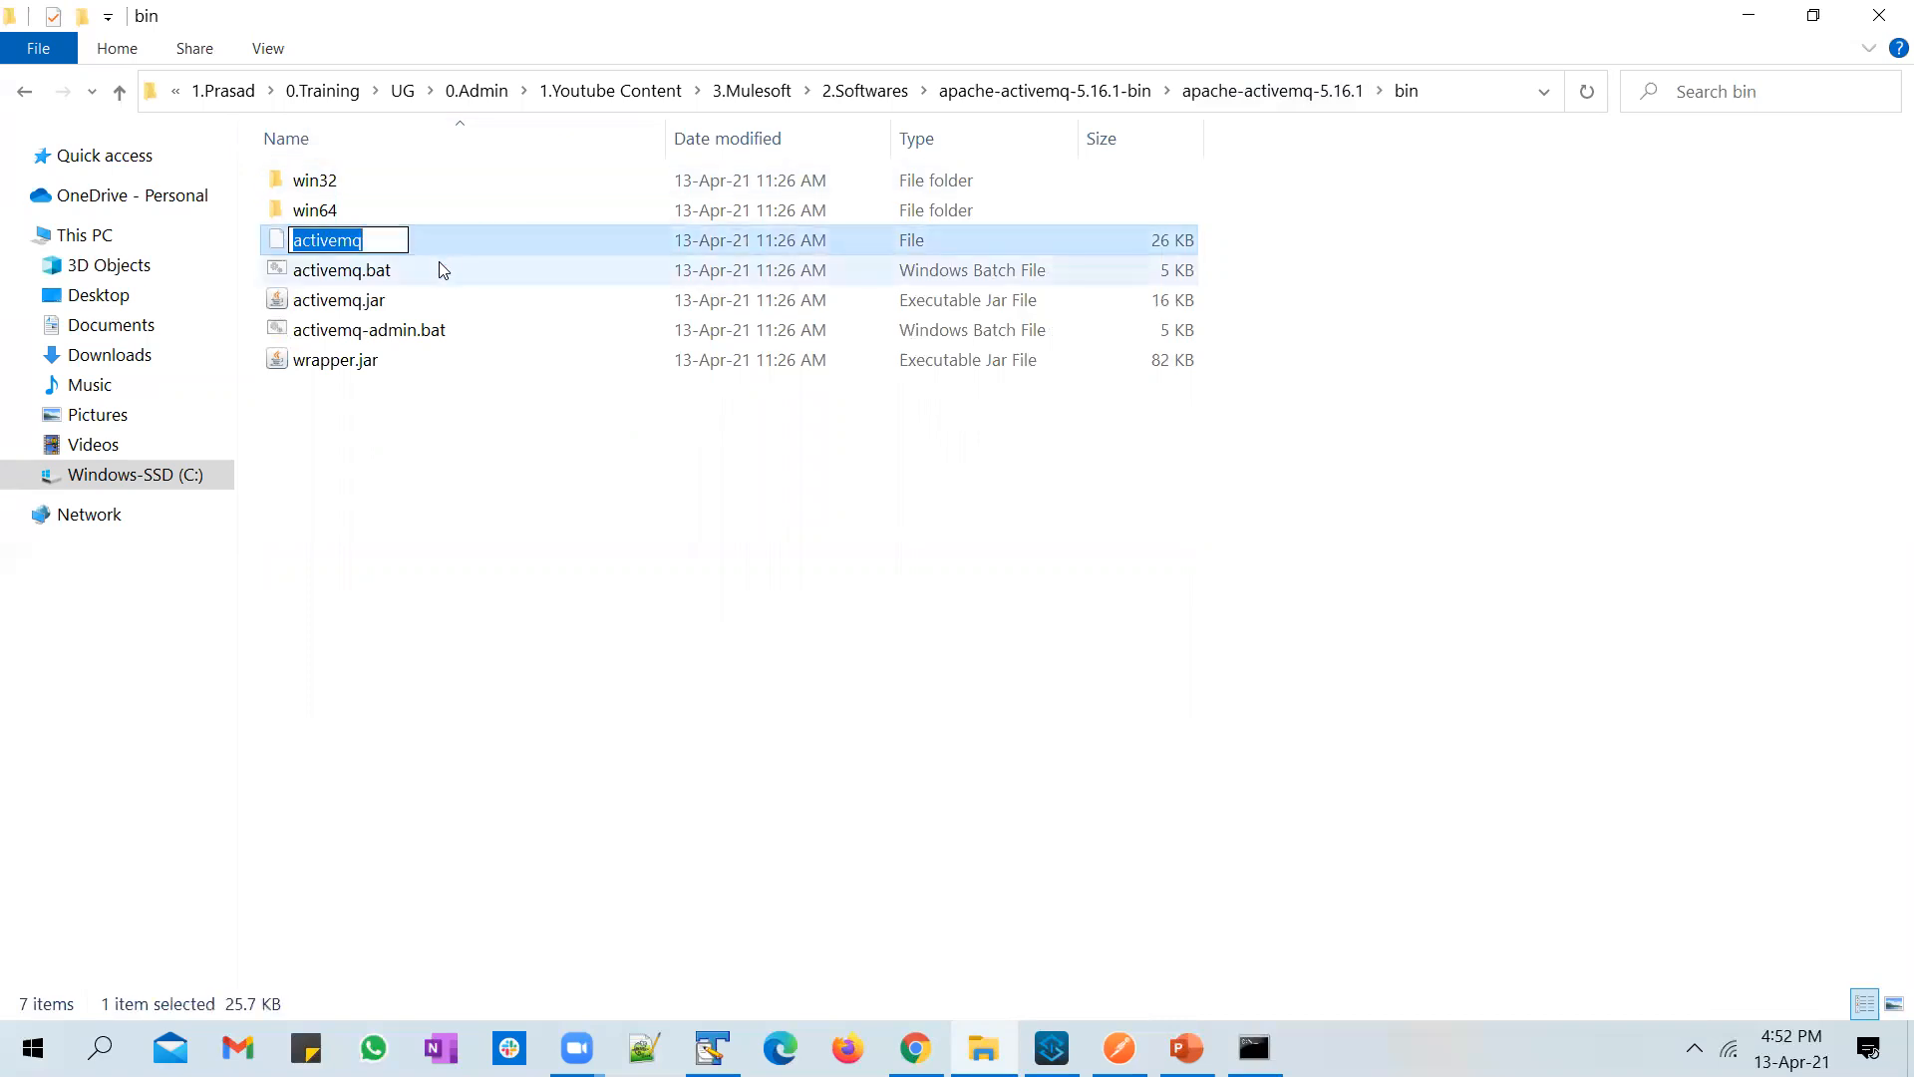
{"action": "key", "text": "Escape"}
{"action": "key", "text": "alt+Tab"}
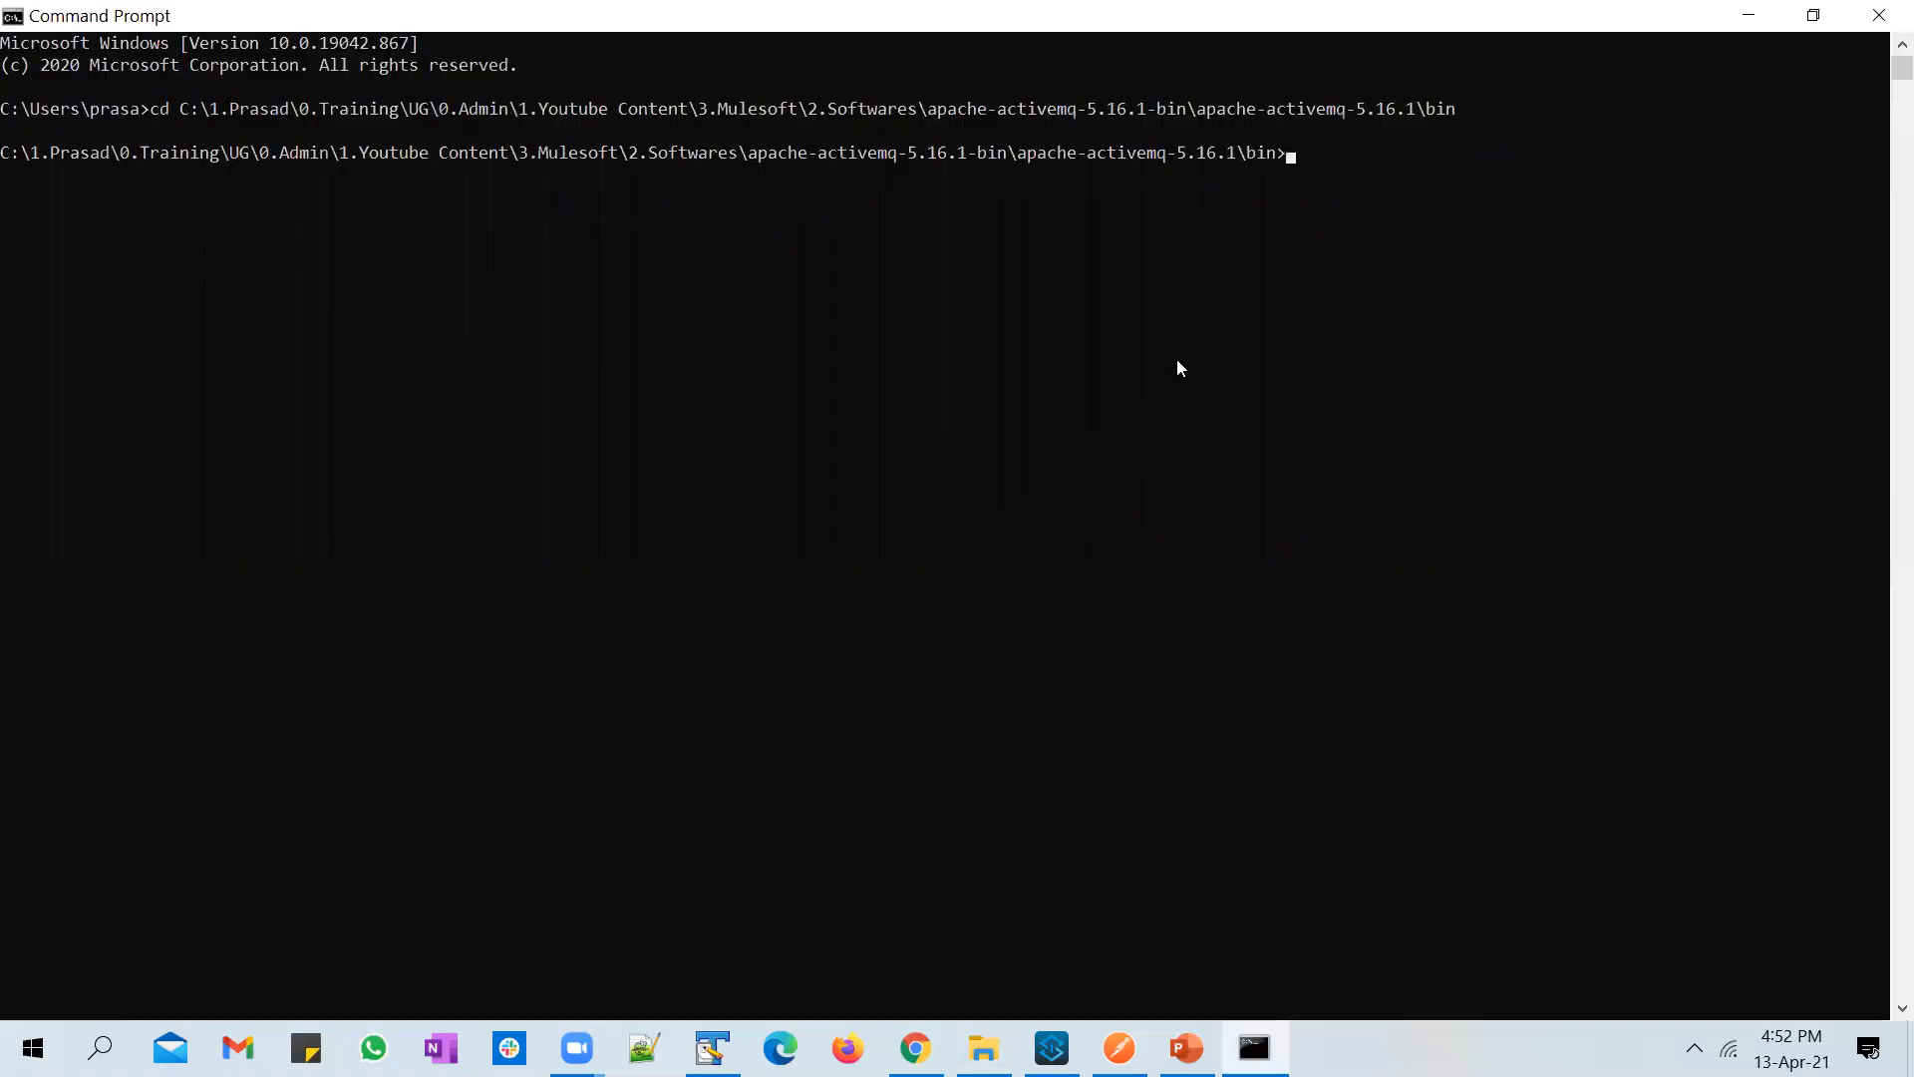
{"action": "key", "text": "ctrl+v"}
{"action": "type", "text": "start"}
{"action": "key", "text": "Return"}
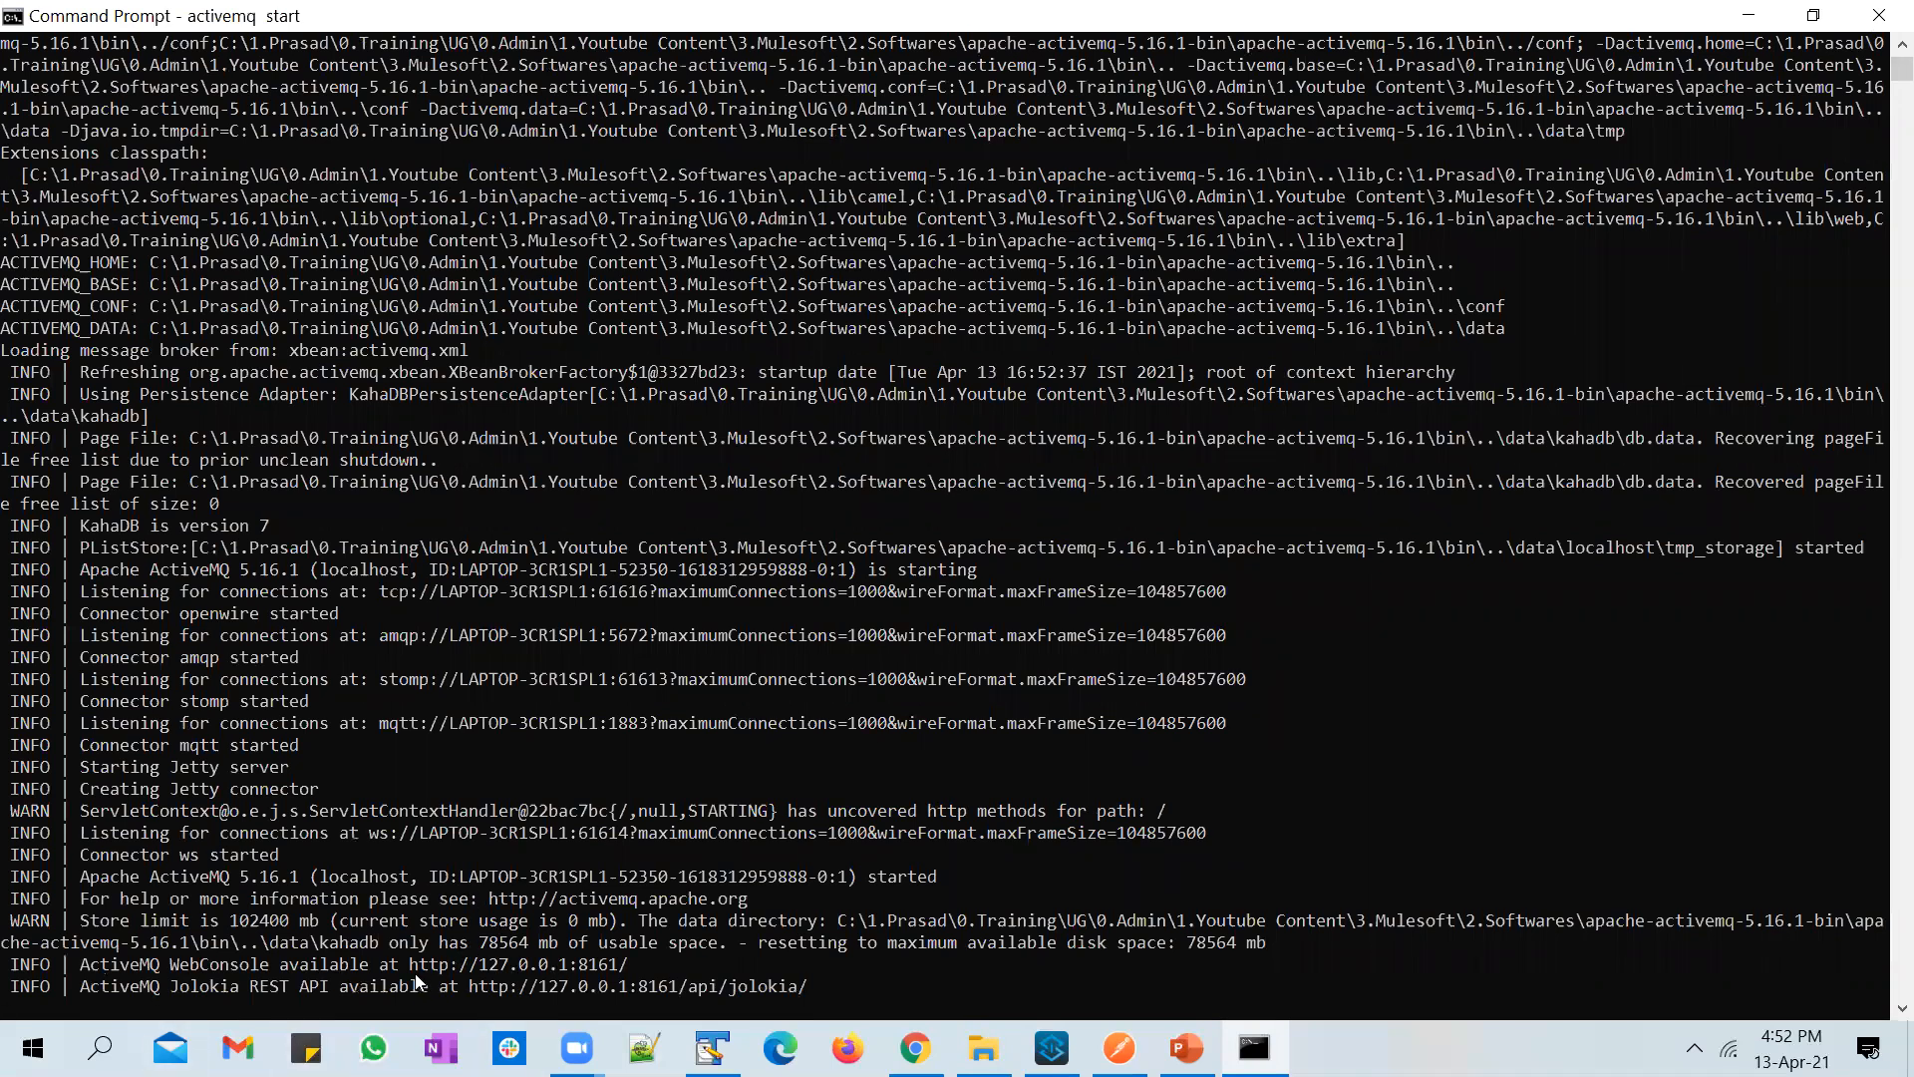
{"action": "left_click_drag", "start_coordinate": [411, 965], "coordinate": [630, 967]}
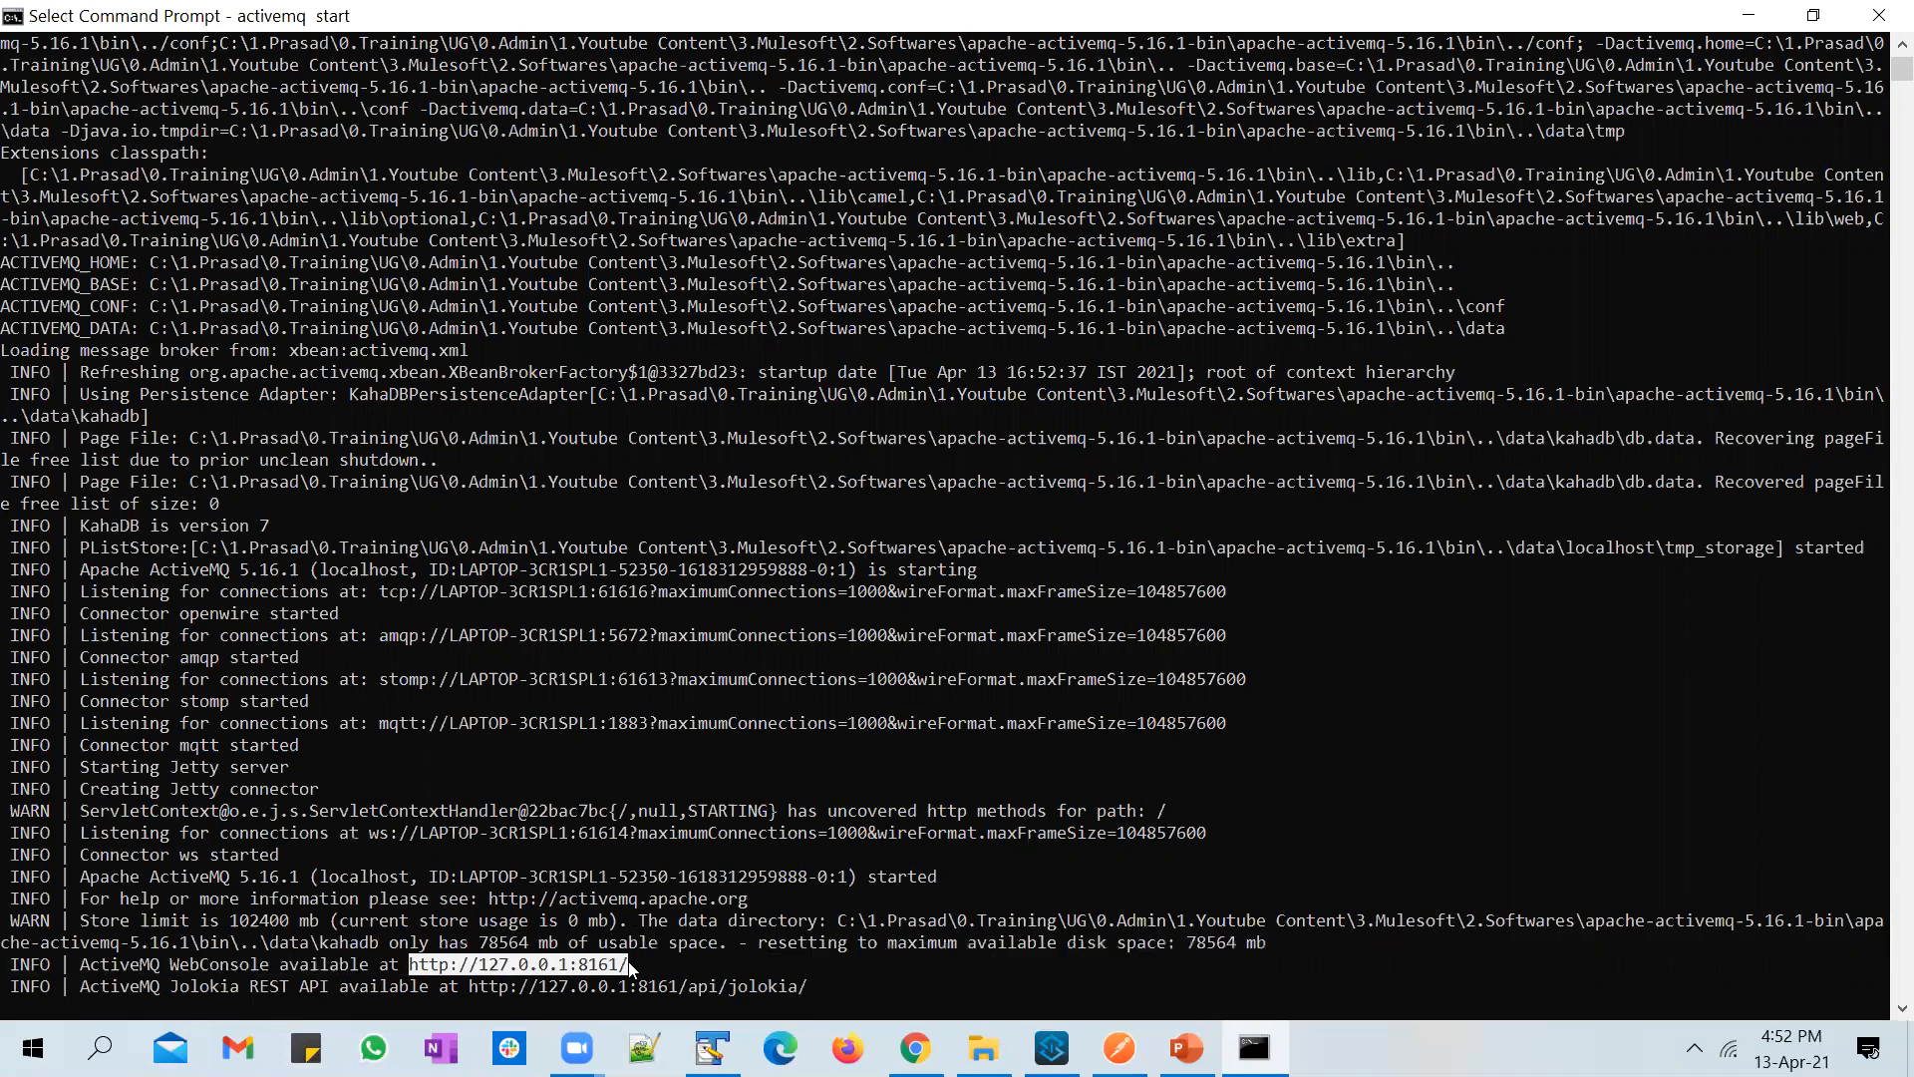
{"action": "key", "text": "ctrl+c"}
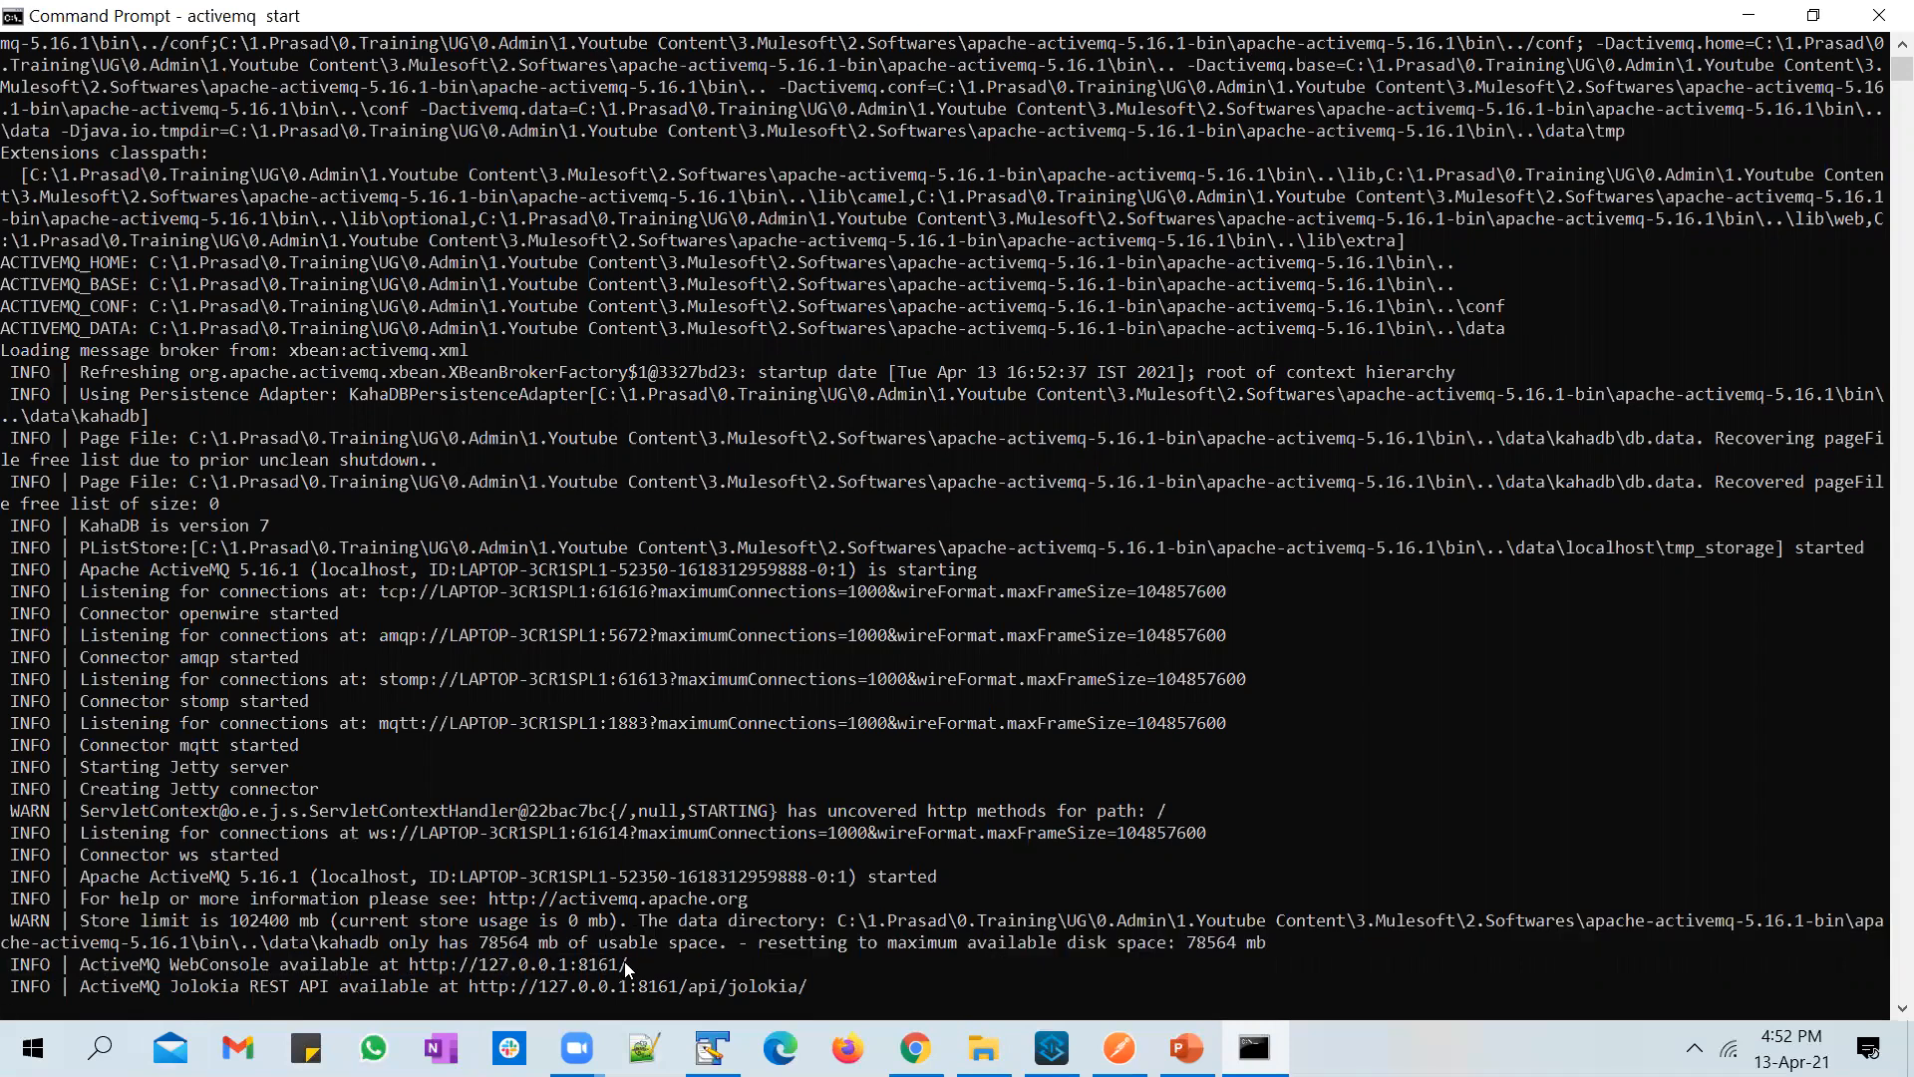
{"action": "key", "text": "ctrl+c"}
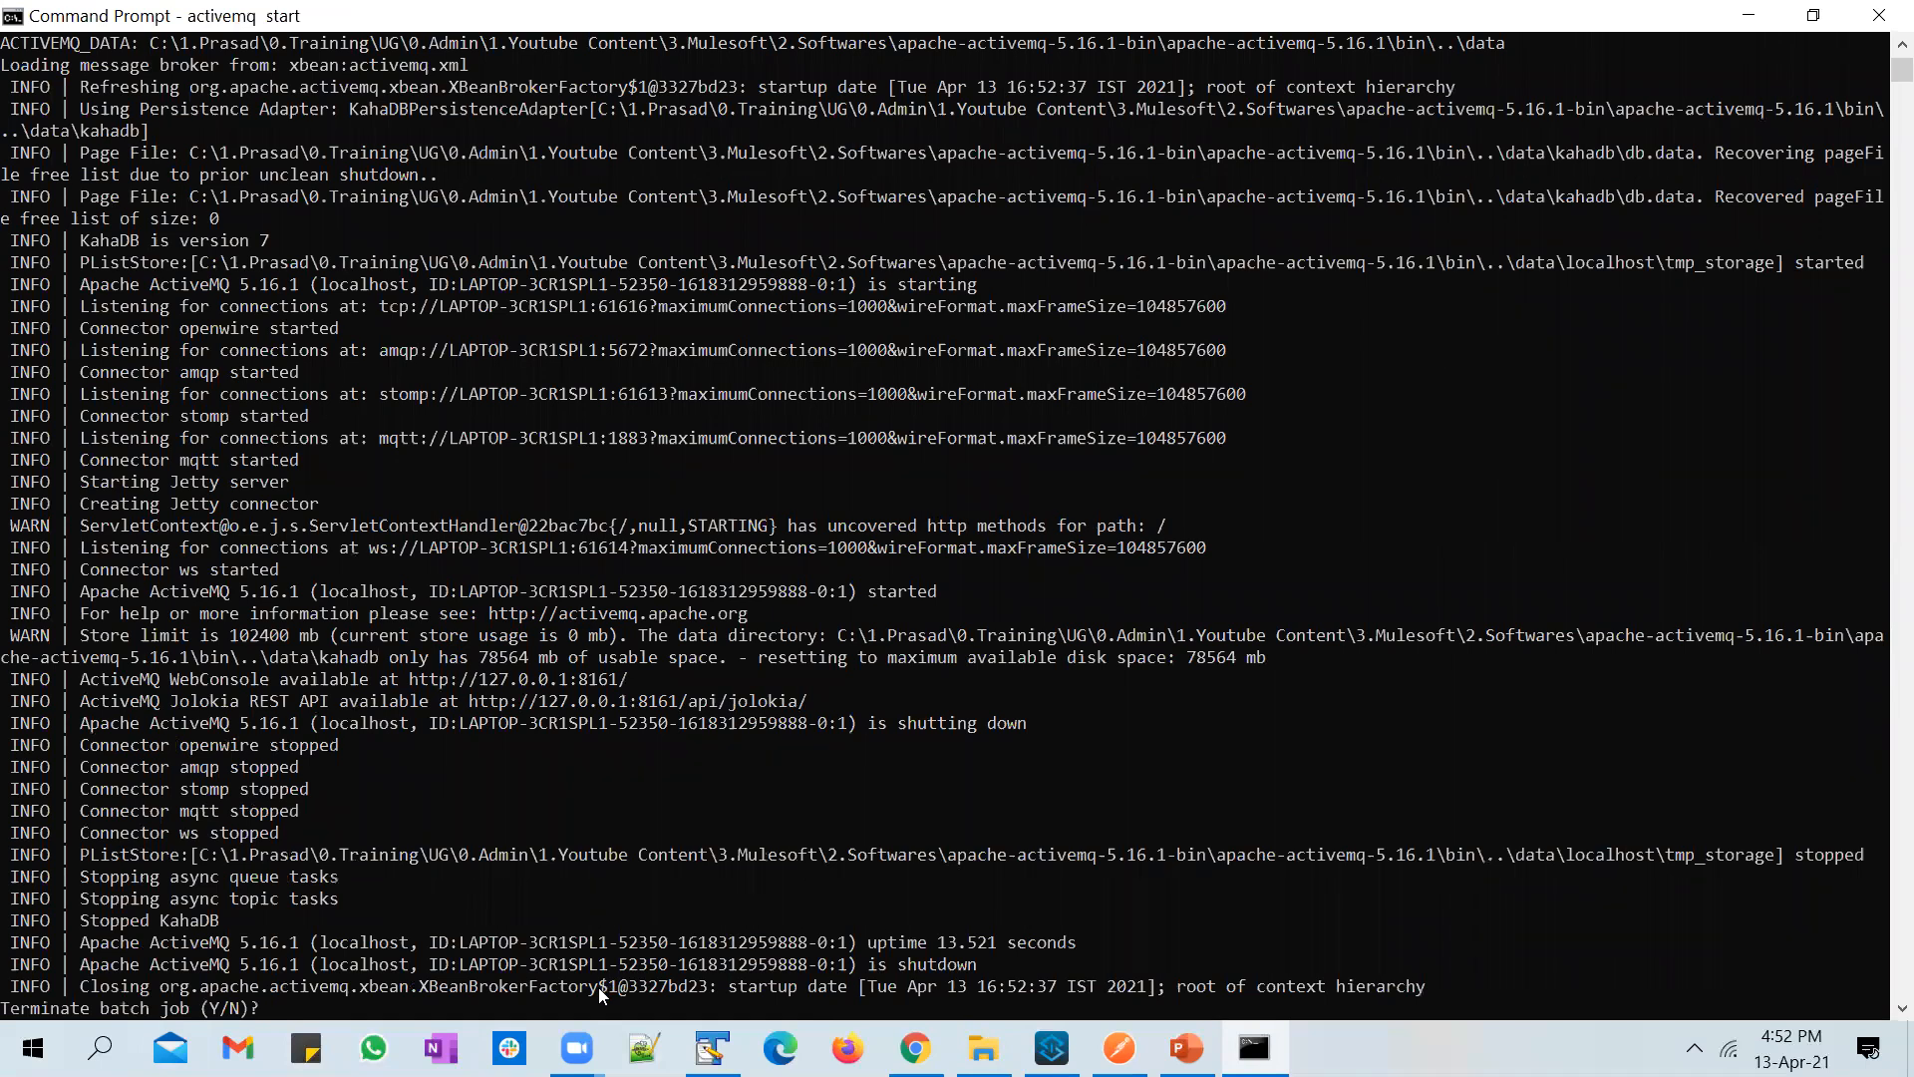
{"action": "key", "text": "ctrl+n"}
{"action": "key", "text": "BackSpace"}
{"action": "type", "text": "N"}
{"action": "key", "text": "Return"}
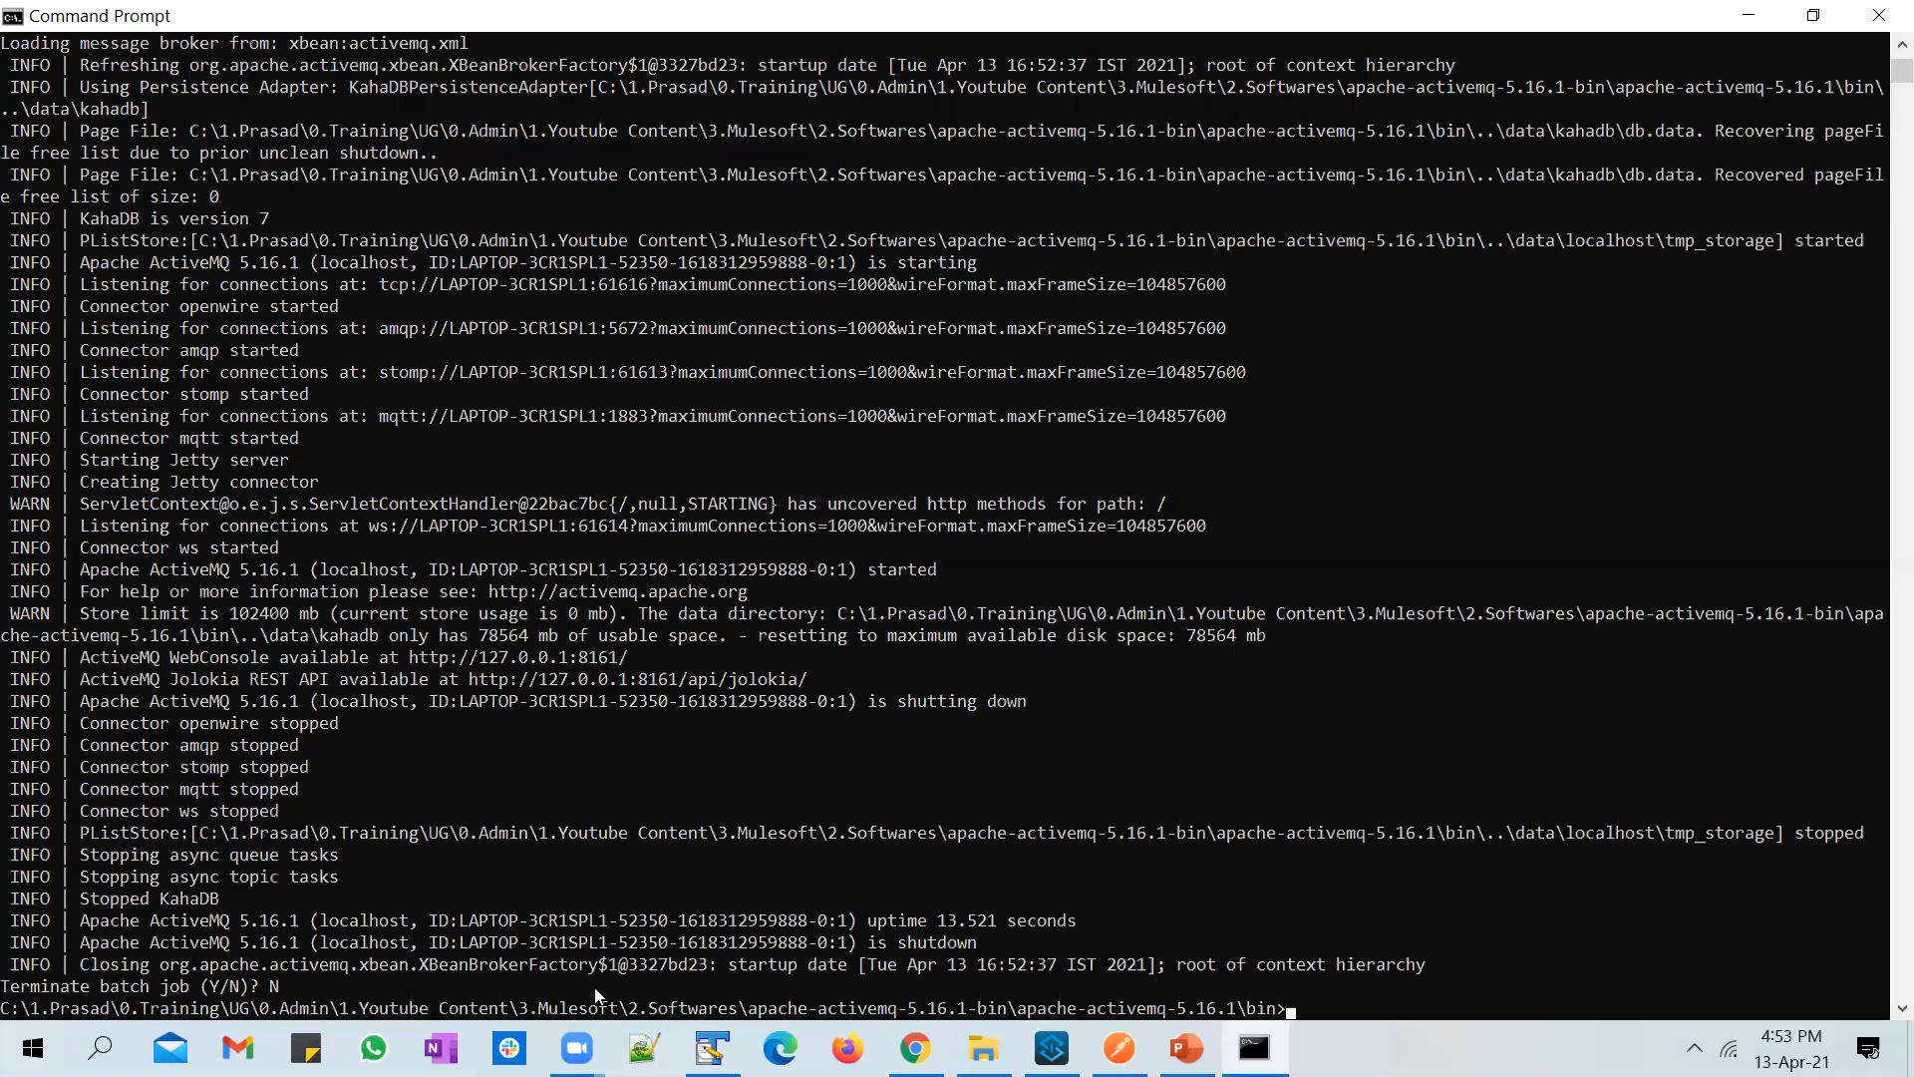
Step: Clear the Command Prompt screen with cls and run activemq start again
{"action": "type", "text": "Nclear"}
{"action": "key", "text": "Return"}
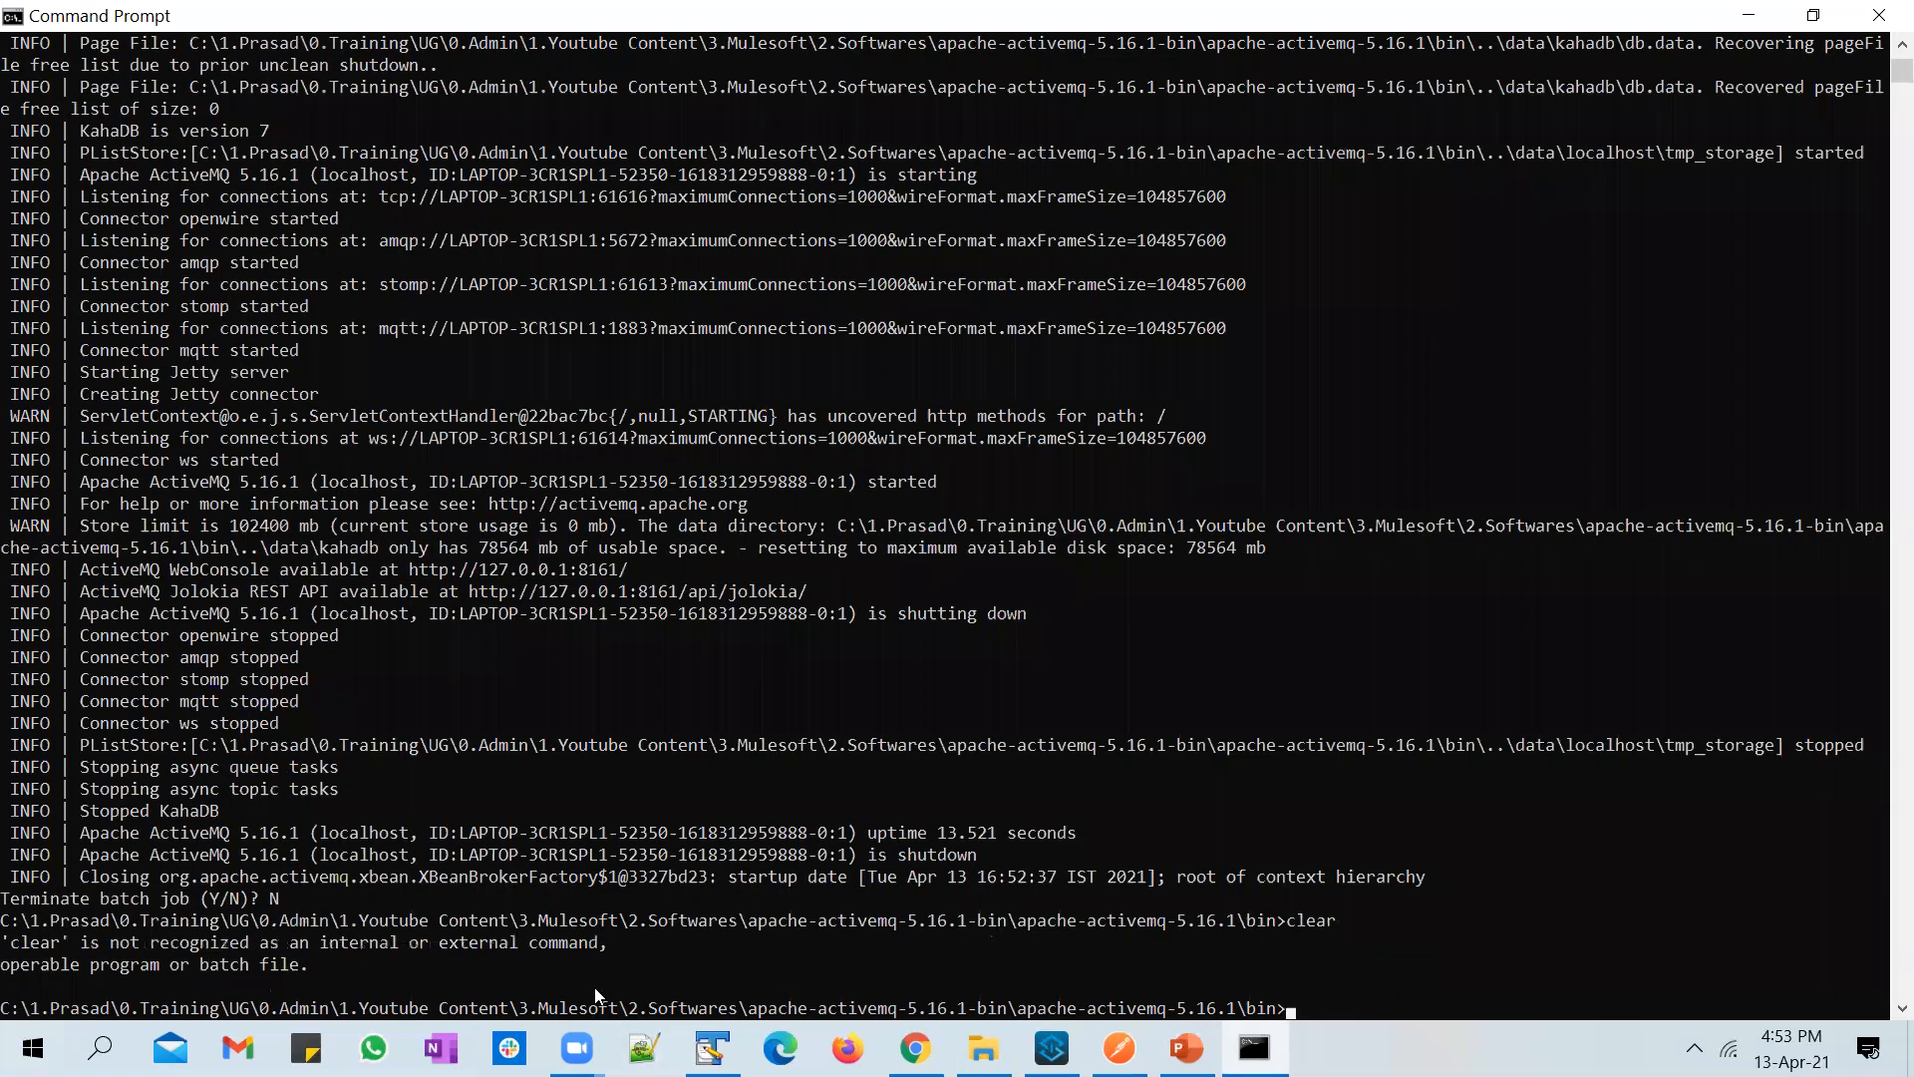
{"action": "type", "text": "cls"}
{"action": "key", "text": "Return"}
{"action": "type", "text": "N"}
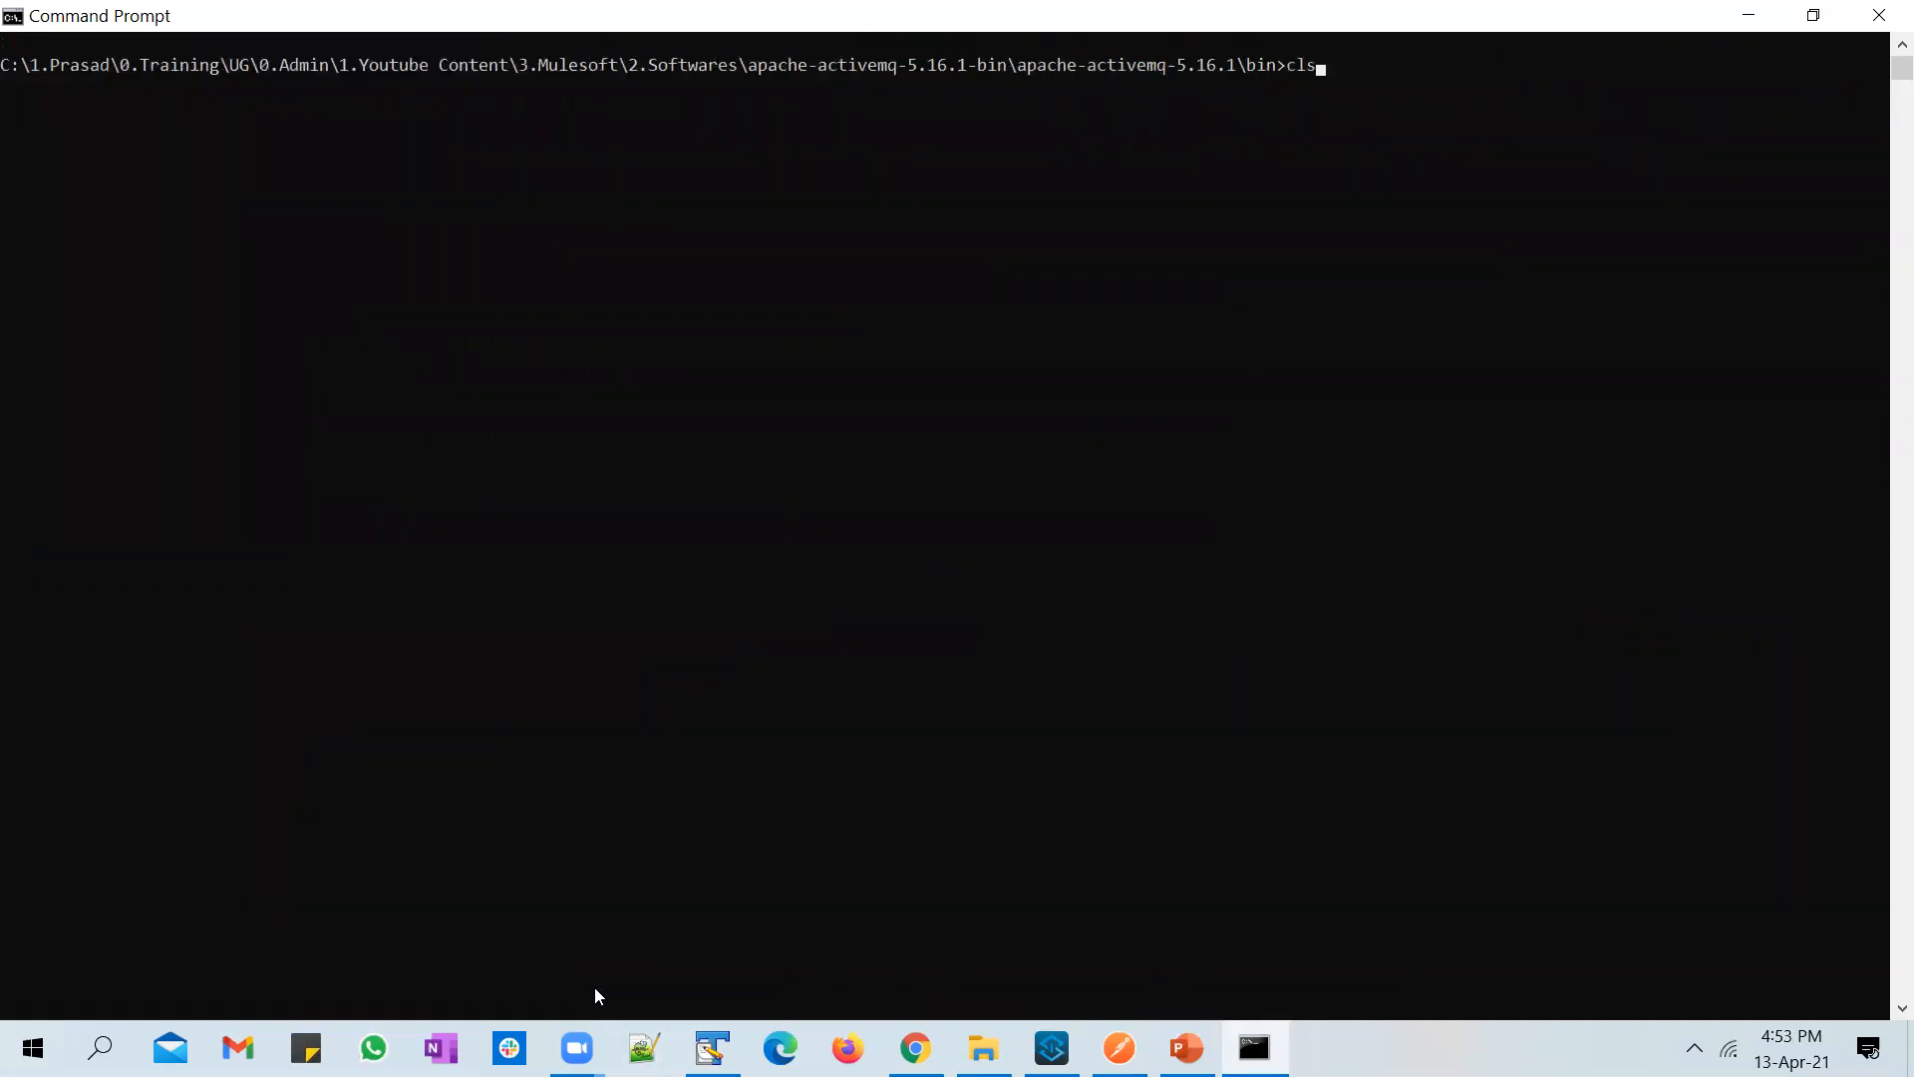
{"action": "key", "text": "Up"}
{"action": "key", "text": "Return"}
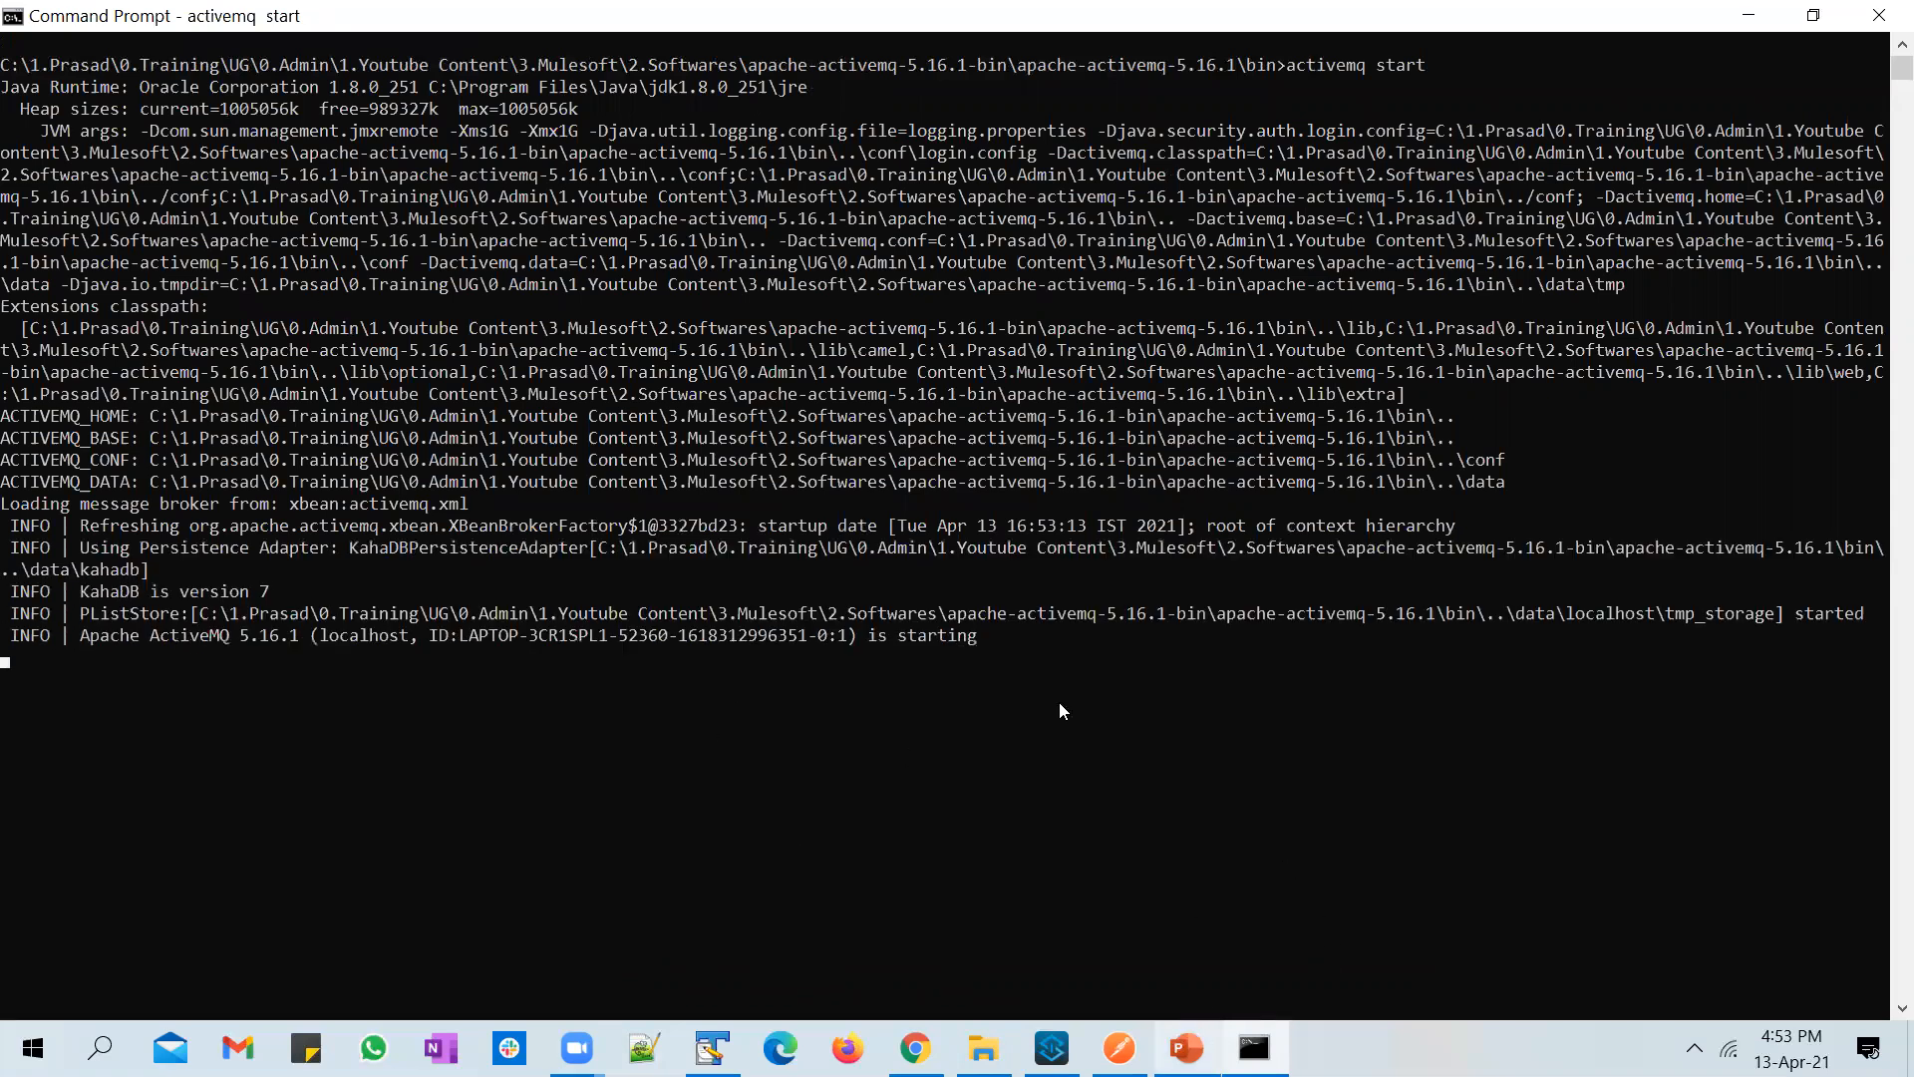
{"action": "key", "text": "alt+Tab"}
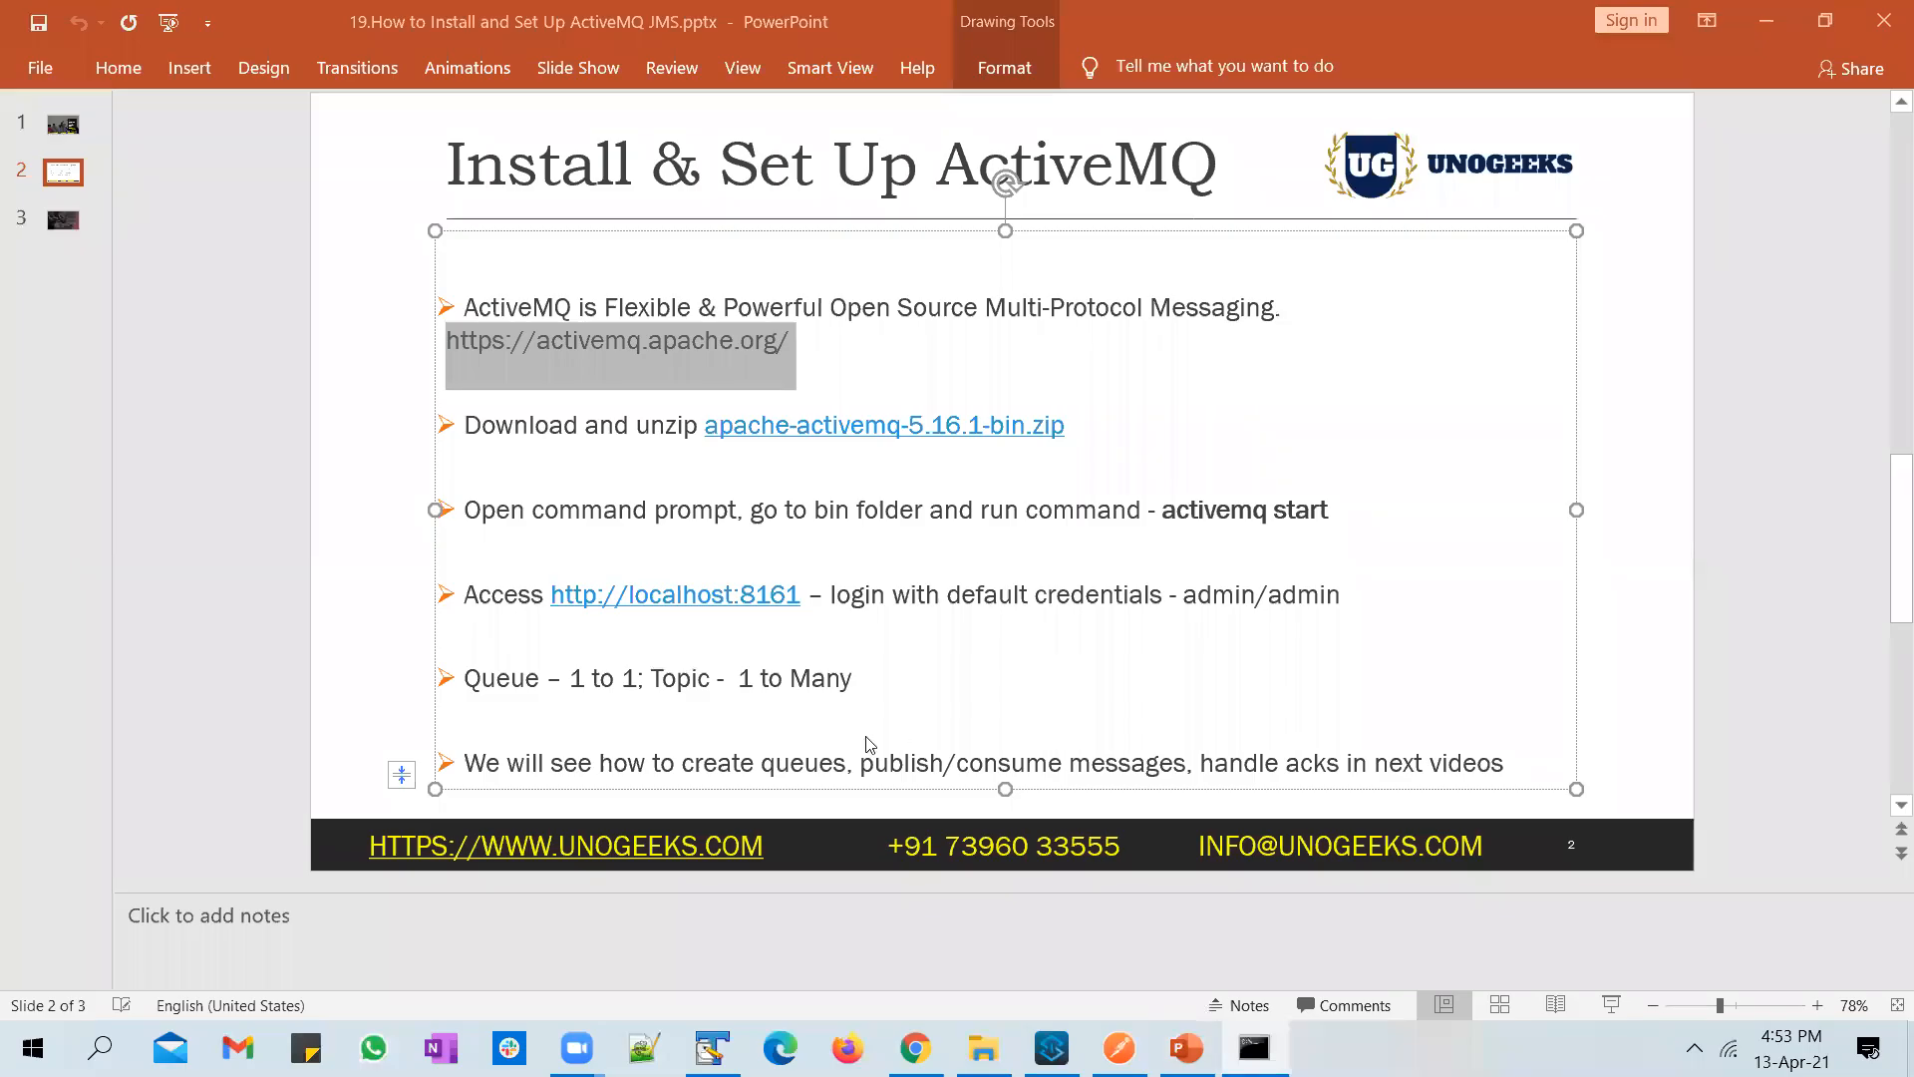
{"action": "left_click_drag", "start_coordinate": [799, 599], "coordinate": [550, 626]}
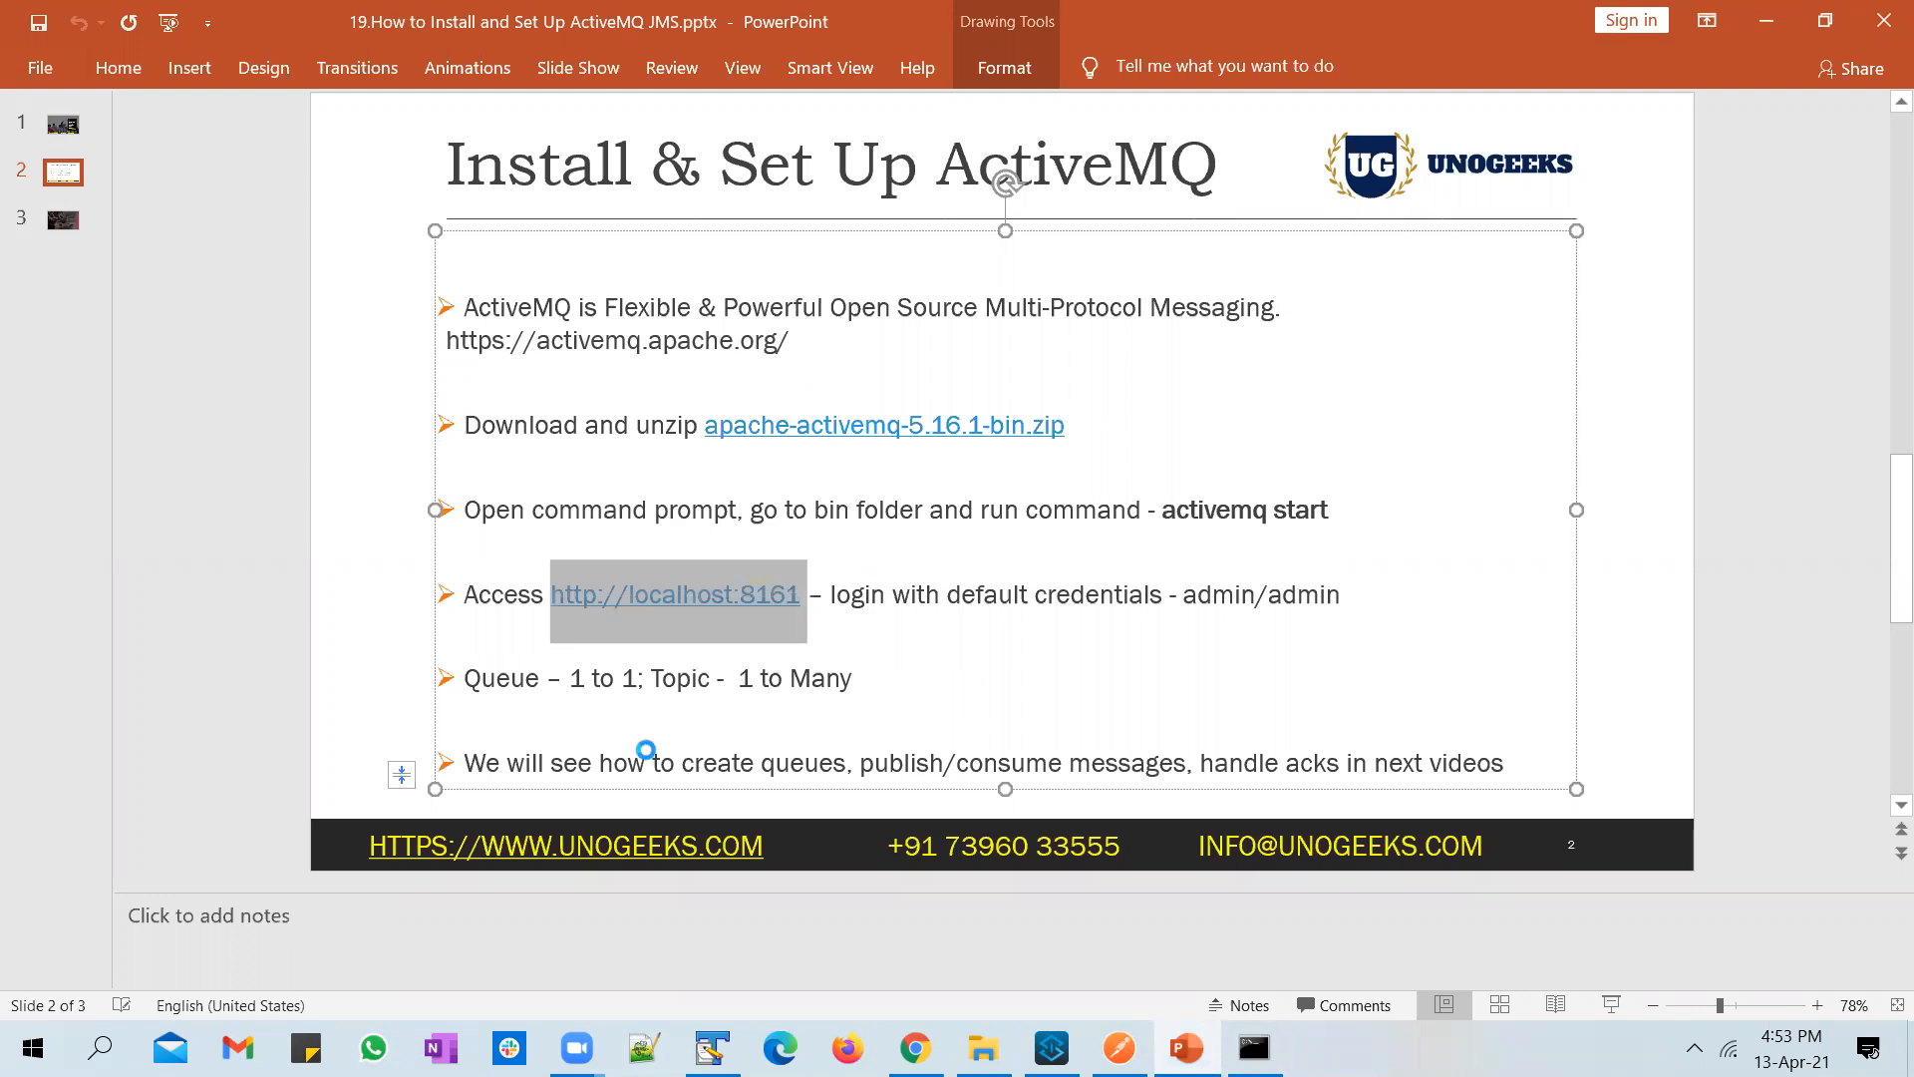
{"action": "key", "text": "ctrl+v"}
{"action": "key", "text": "ctrl+v"}
{"action": "key", "text": "ctrl+z"}
{"action": "key", "text": "ctrl+z"}
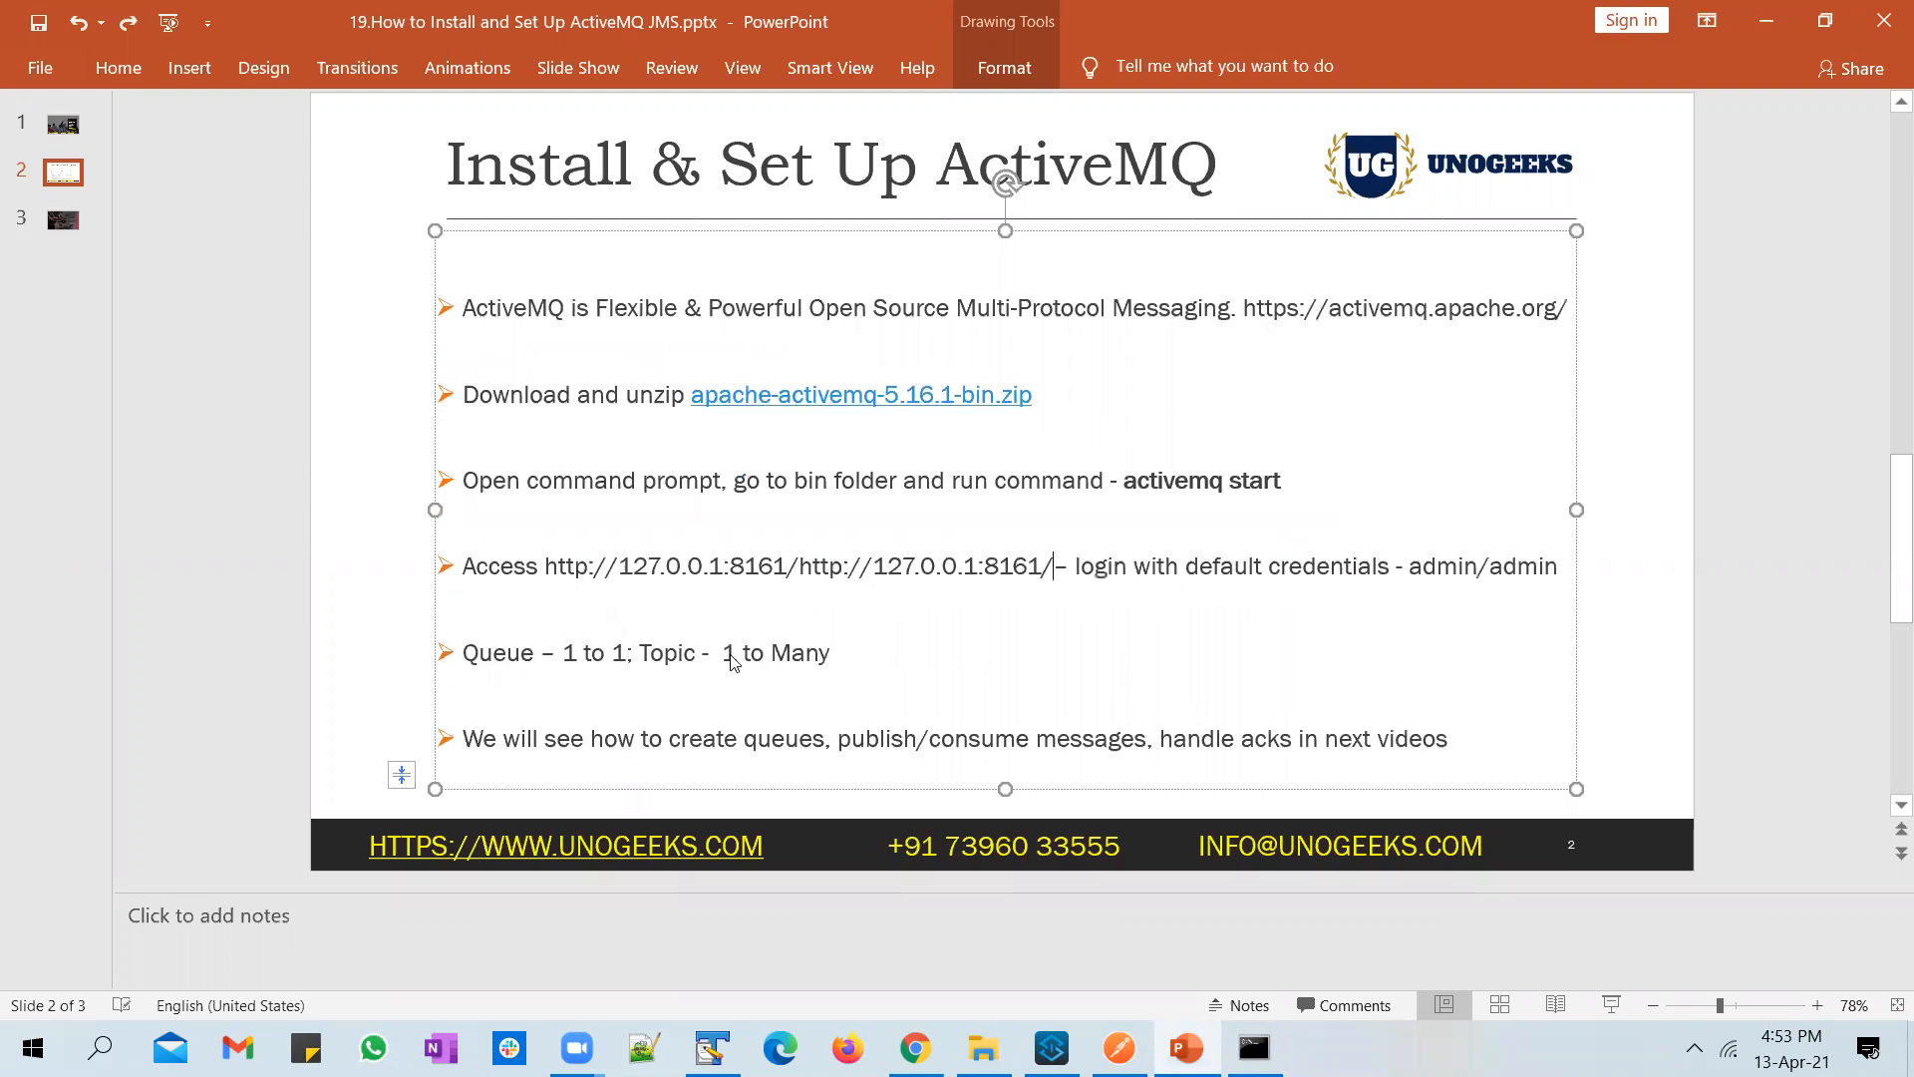
{"action": "key", "text": "ctrl+z"}
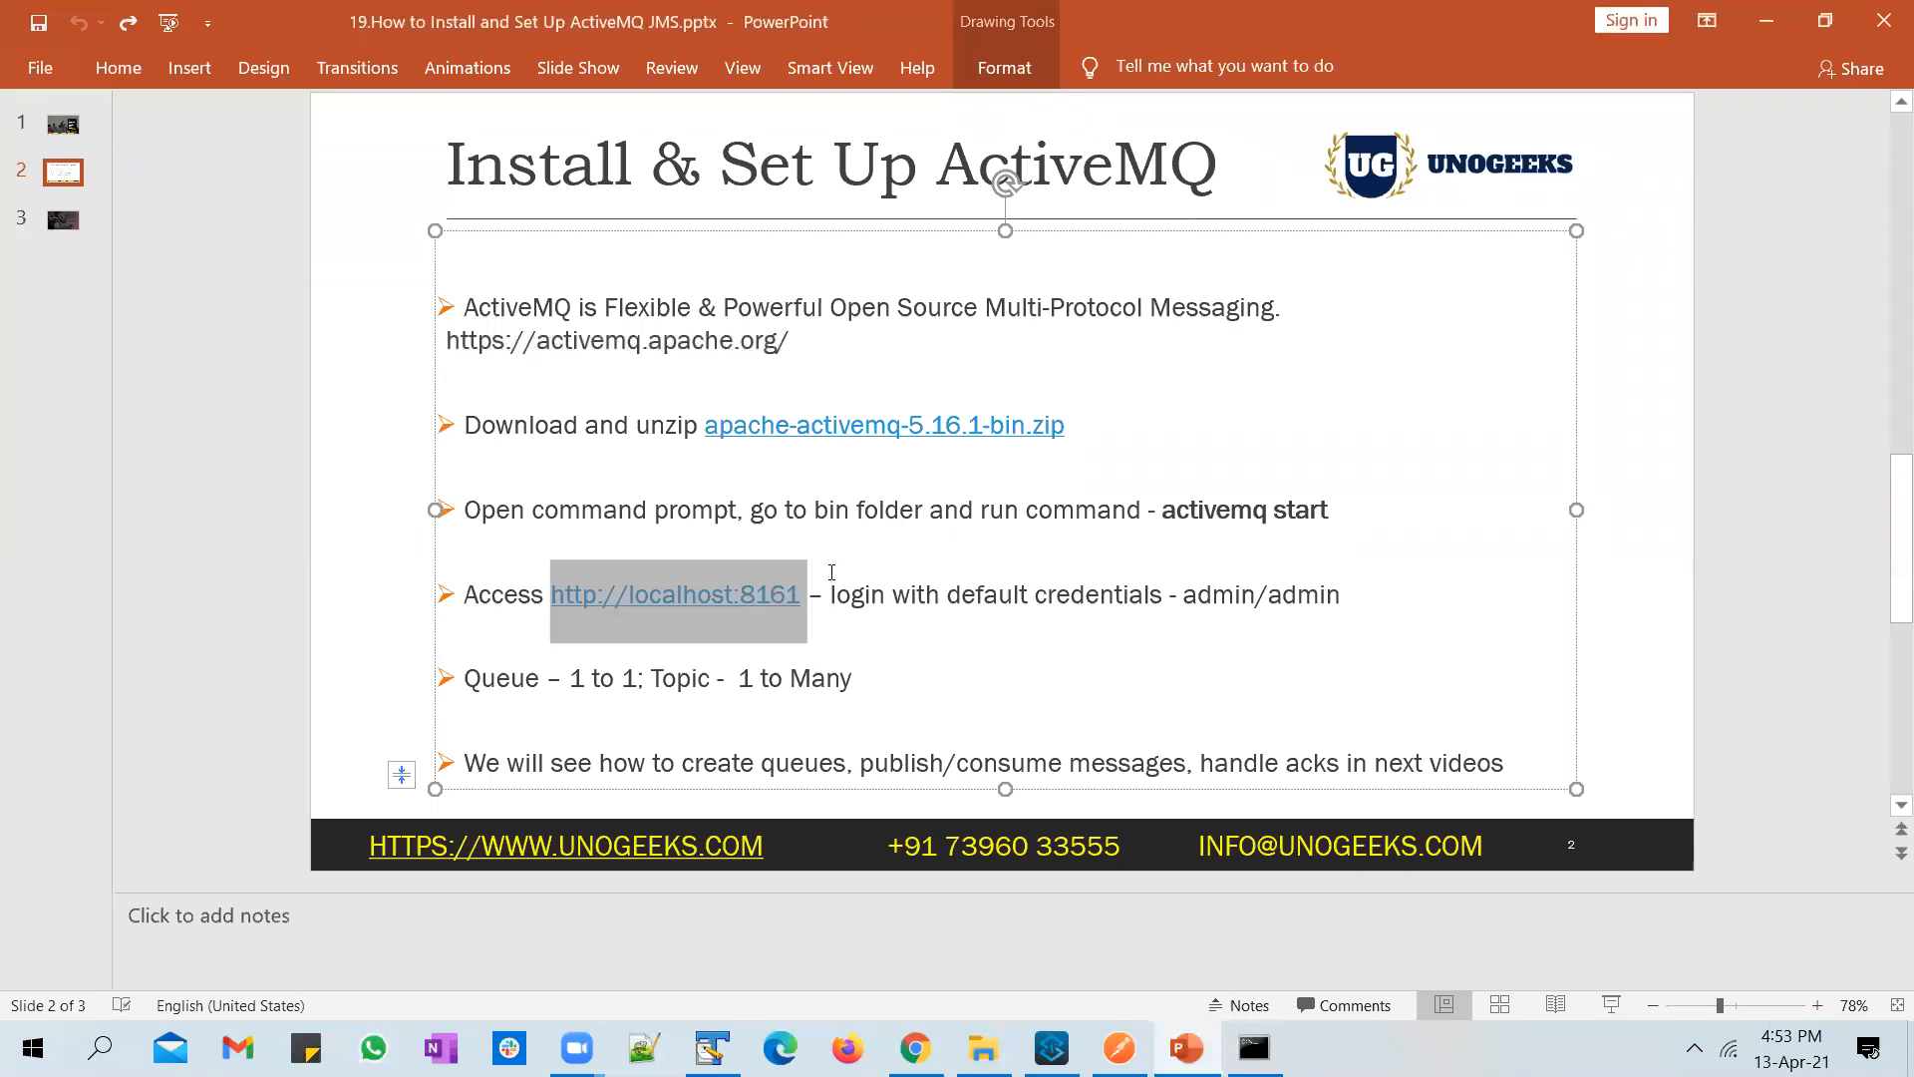
{"action": "left_click", "coordinate": [920, 1037]}
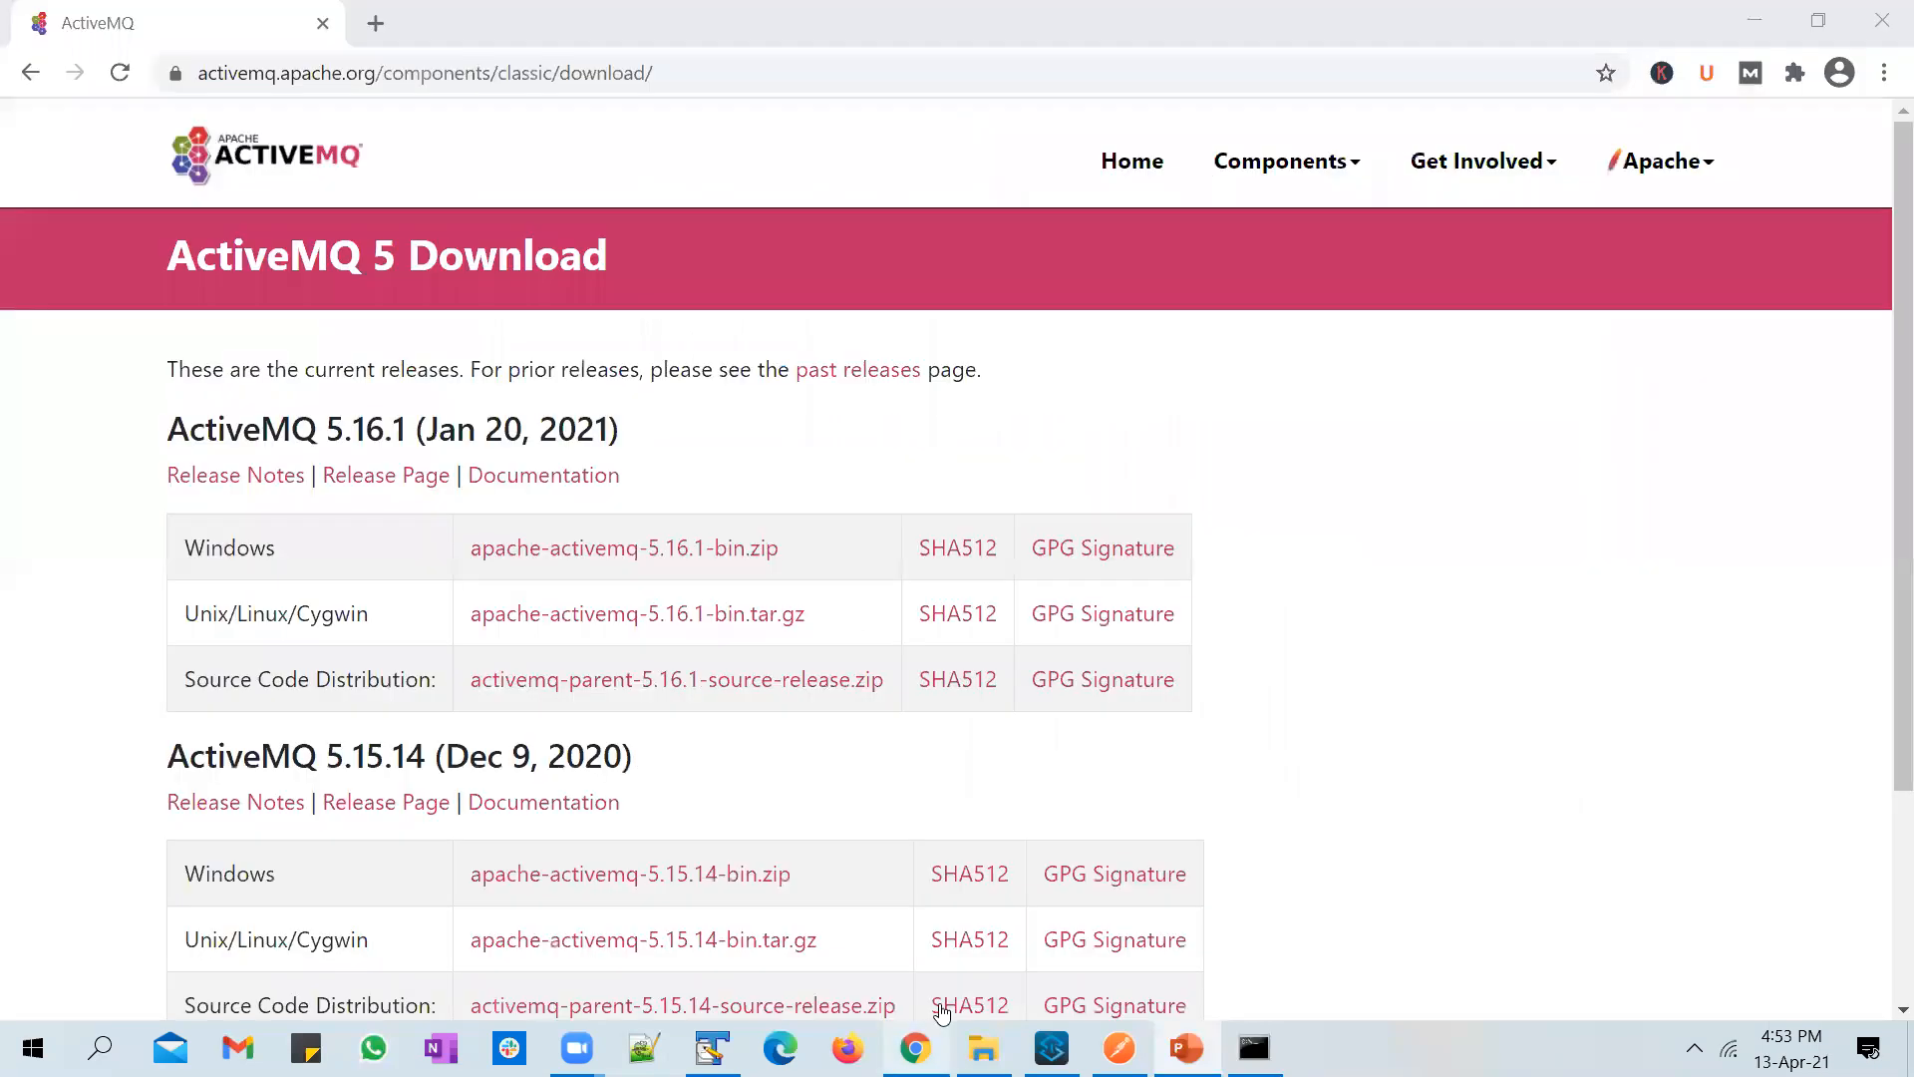
{"action": "key", "text": "ctrl+t"}
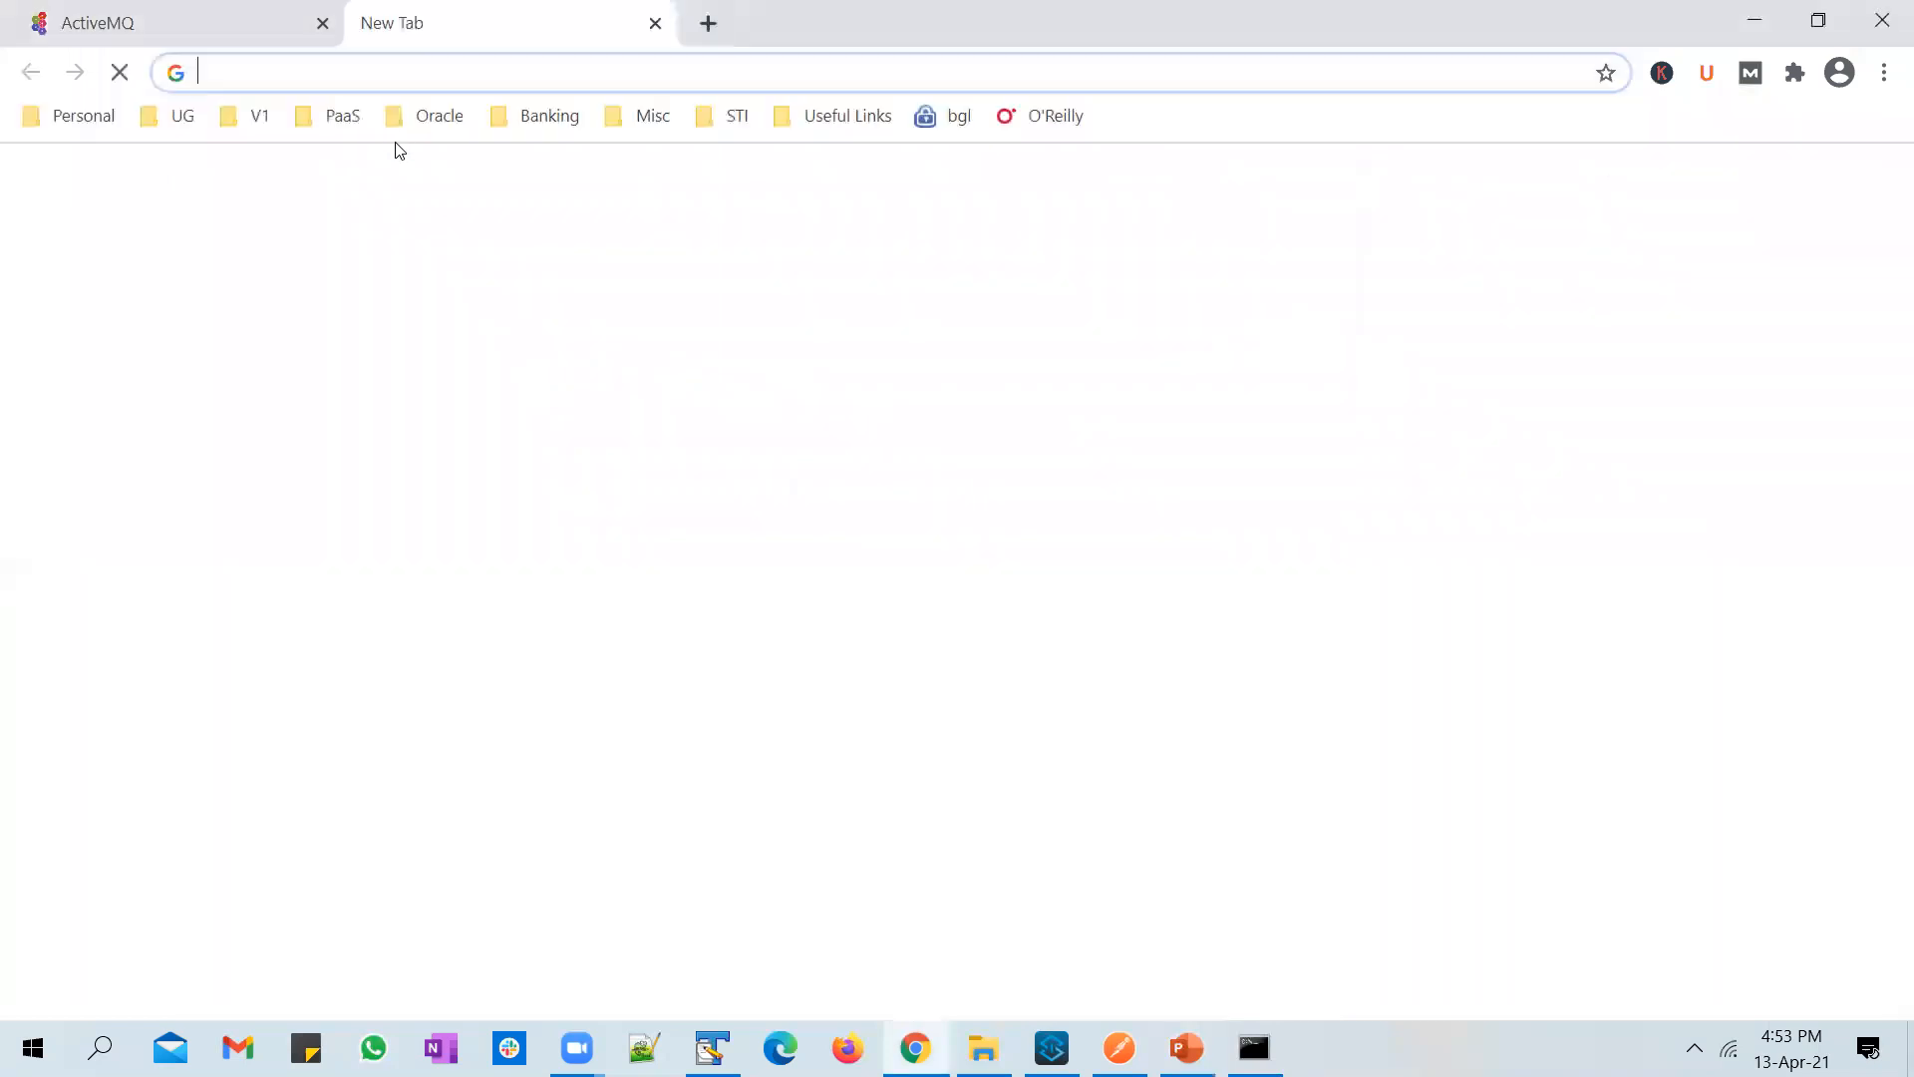
{"action": "key", "text": "ctrl+v"}
{"action": "key", "text": "Return"}
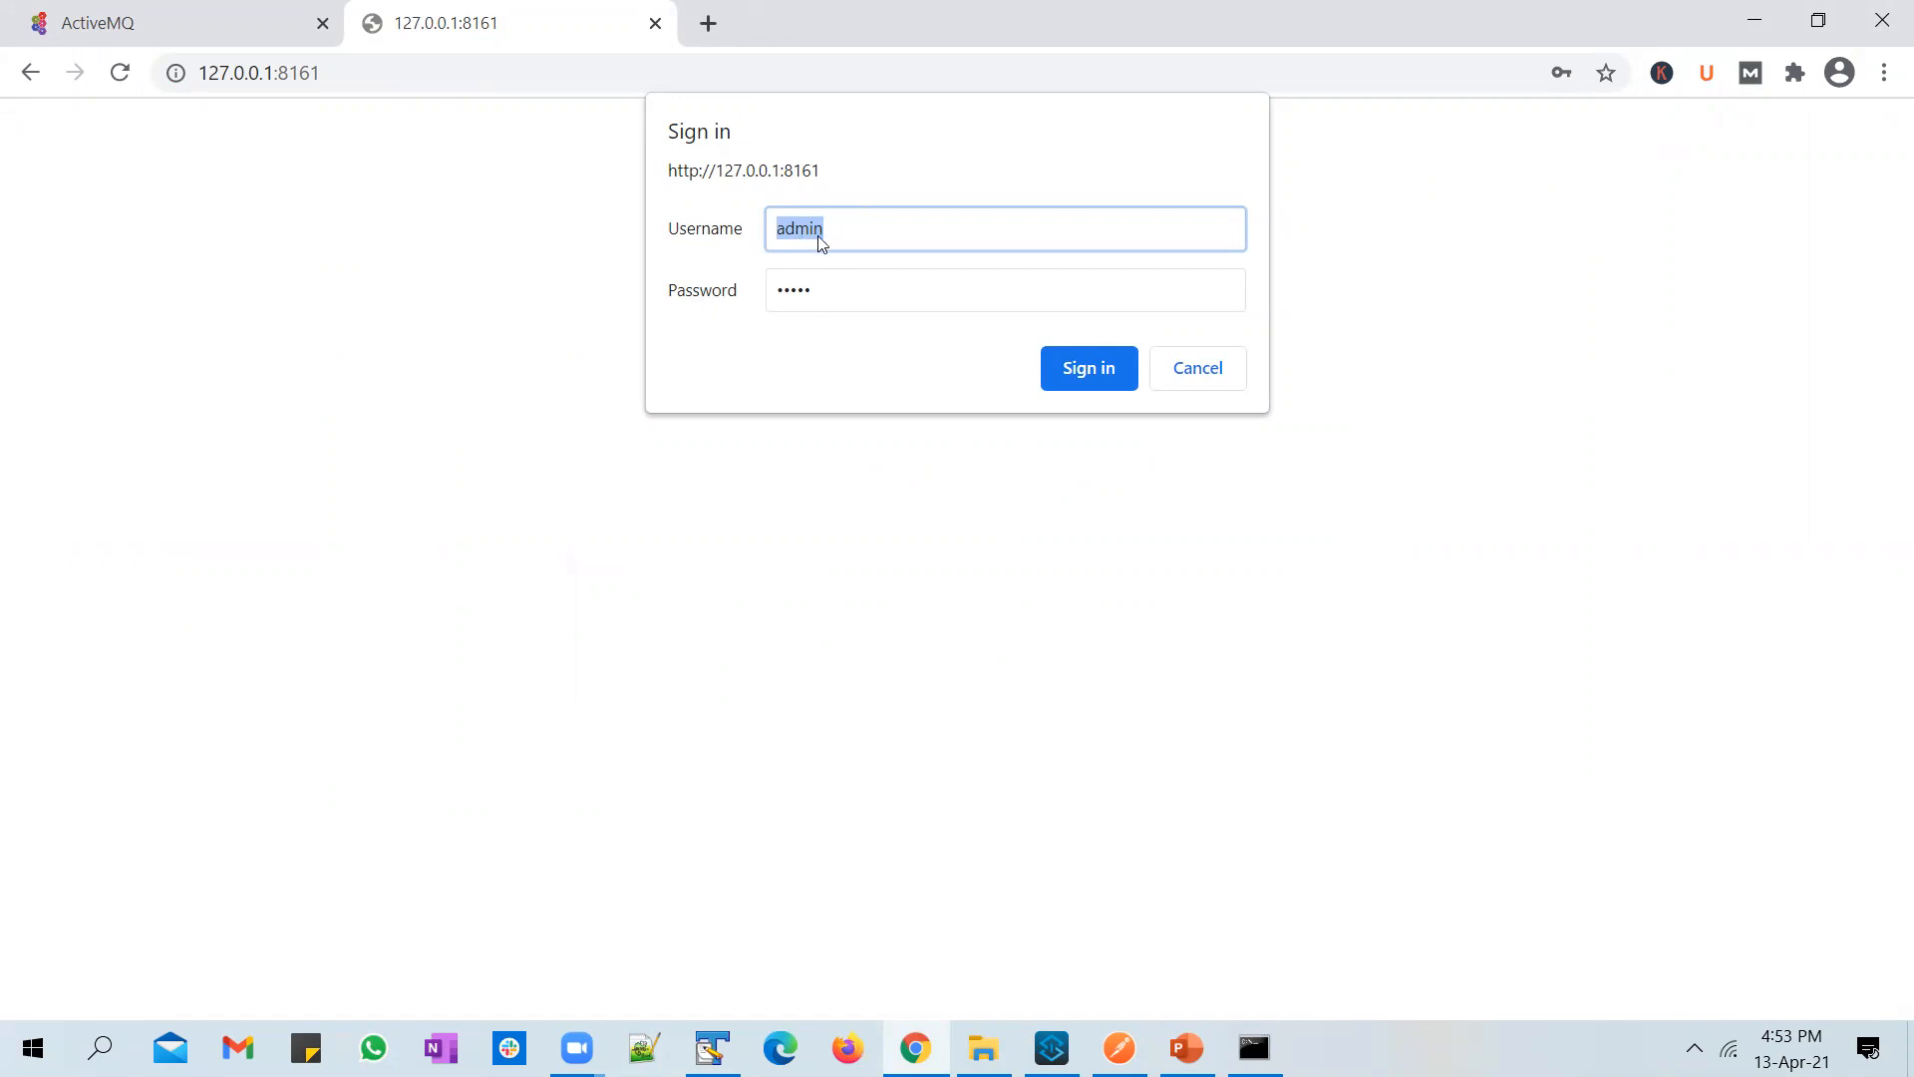
{"action": "left_click", "coordinate": [1083, 370]}
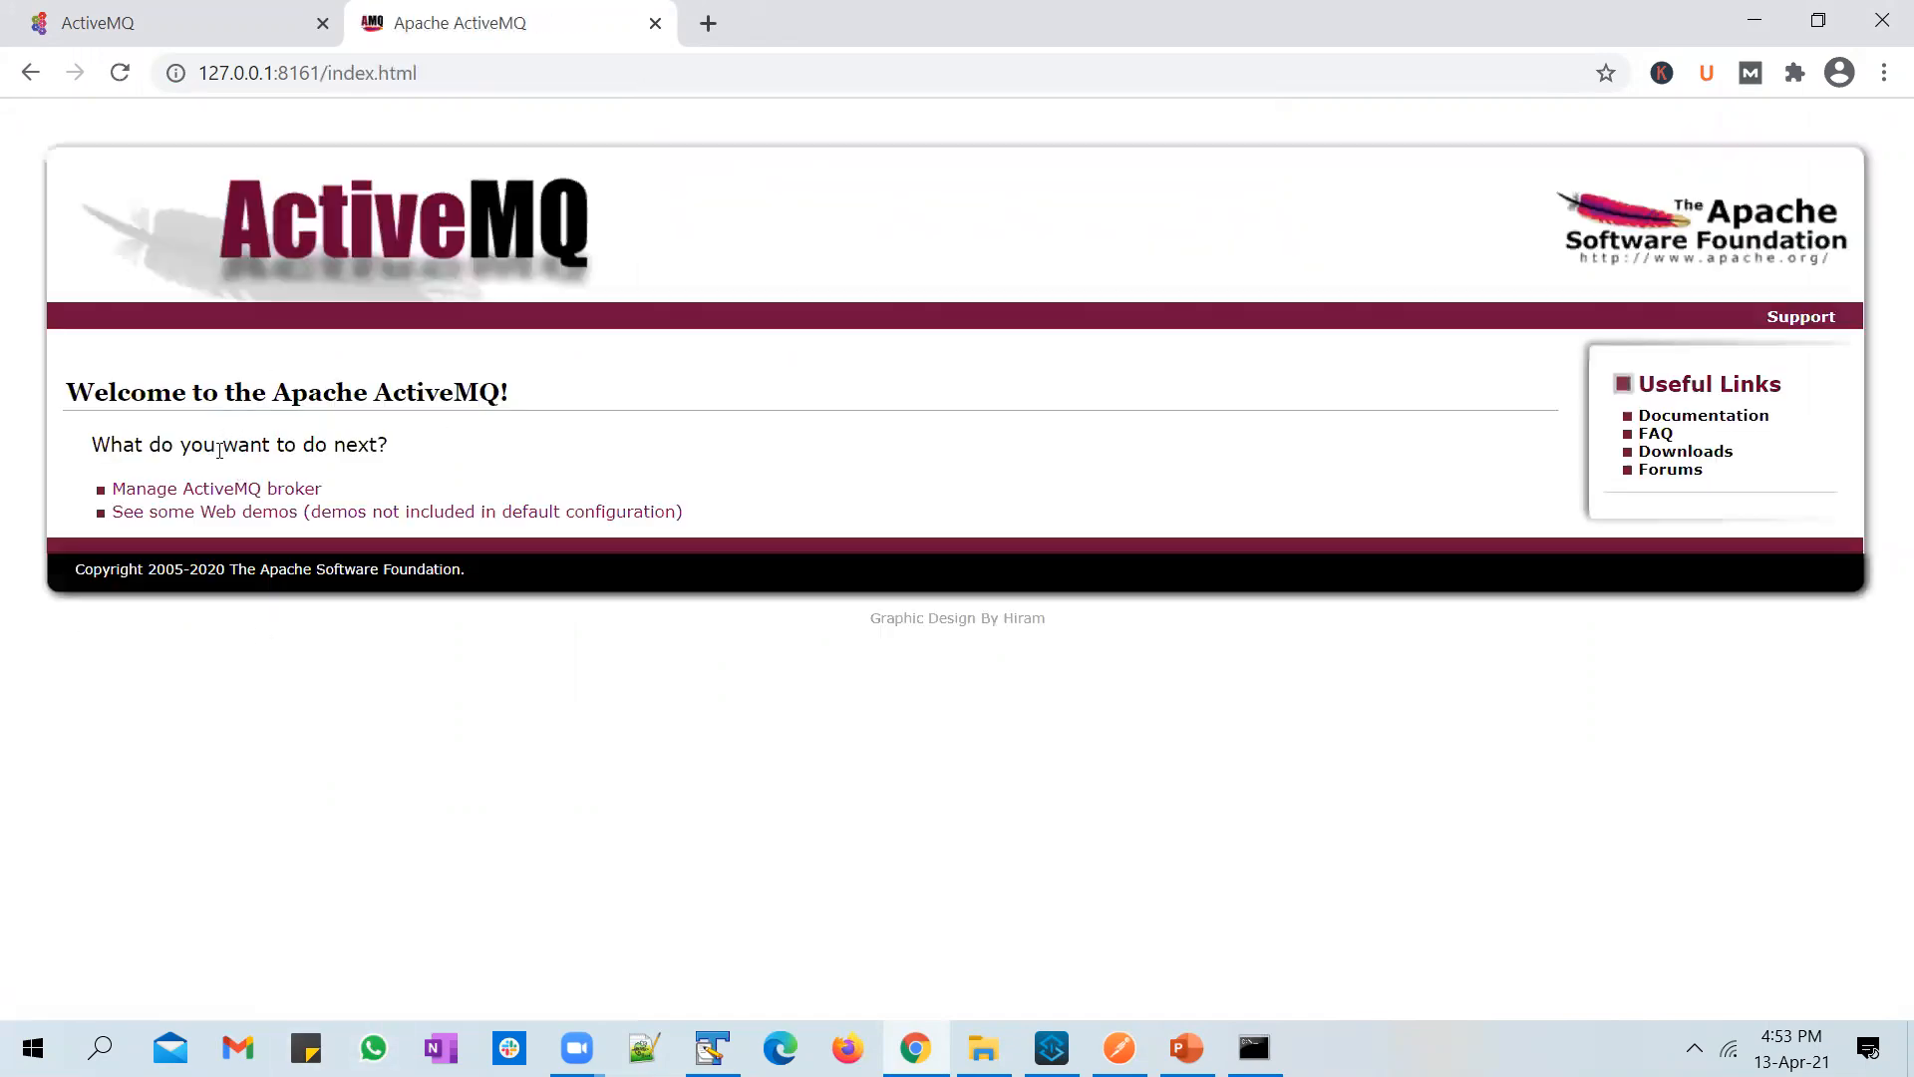
Step: Open the Manage ActiveMQ broker console and go to its Queues page
{"action": "left_click", "coordinate": [226, 491]}
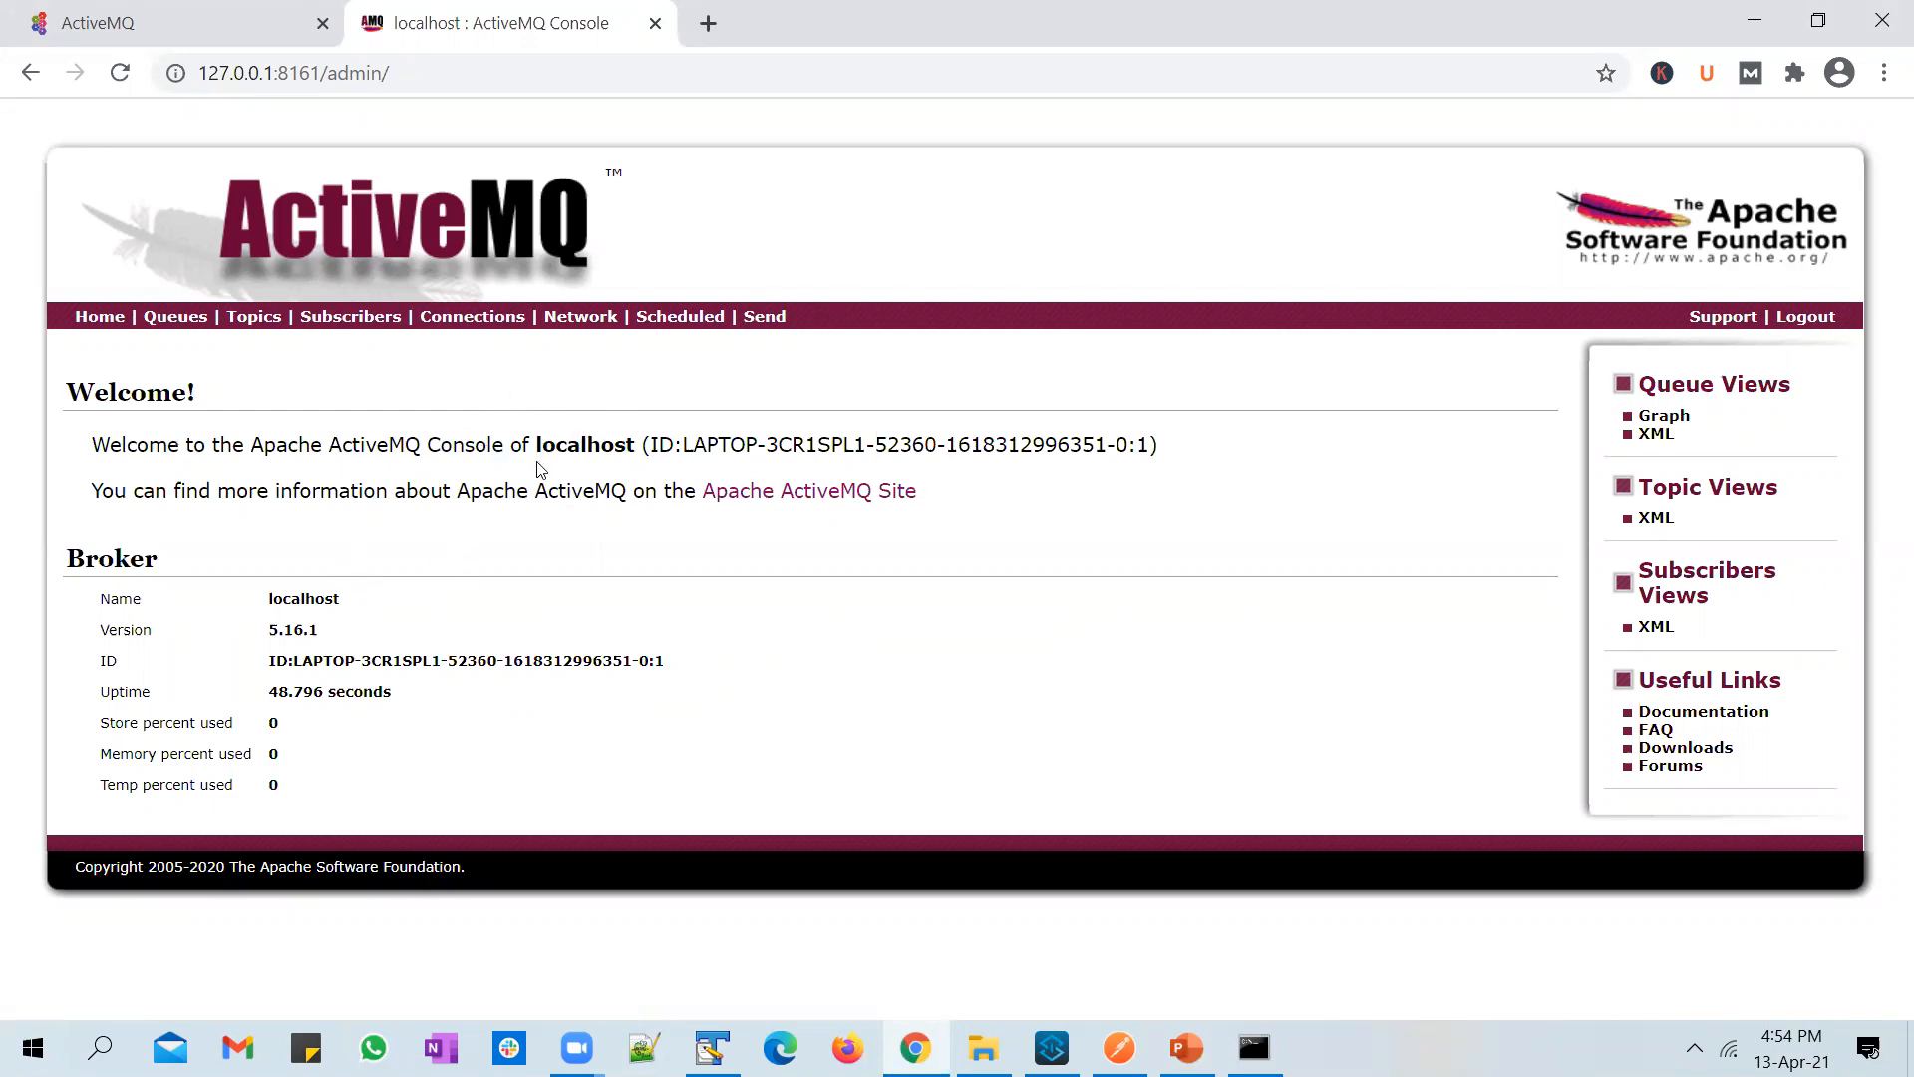
{"action": "left_click", "coordinate": [177, 319]}
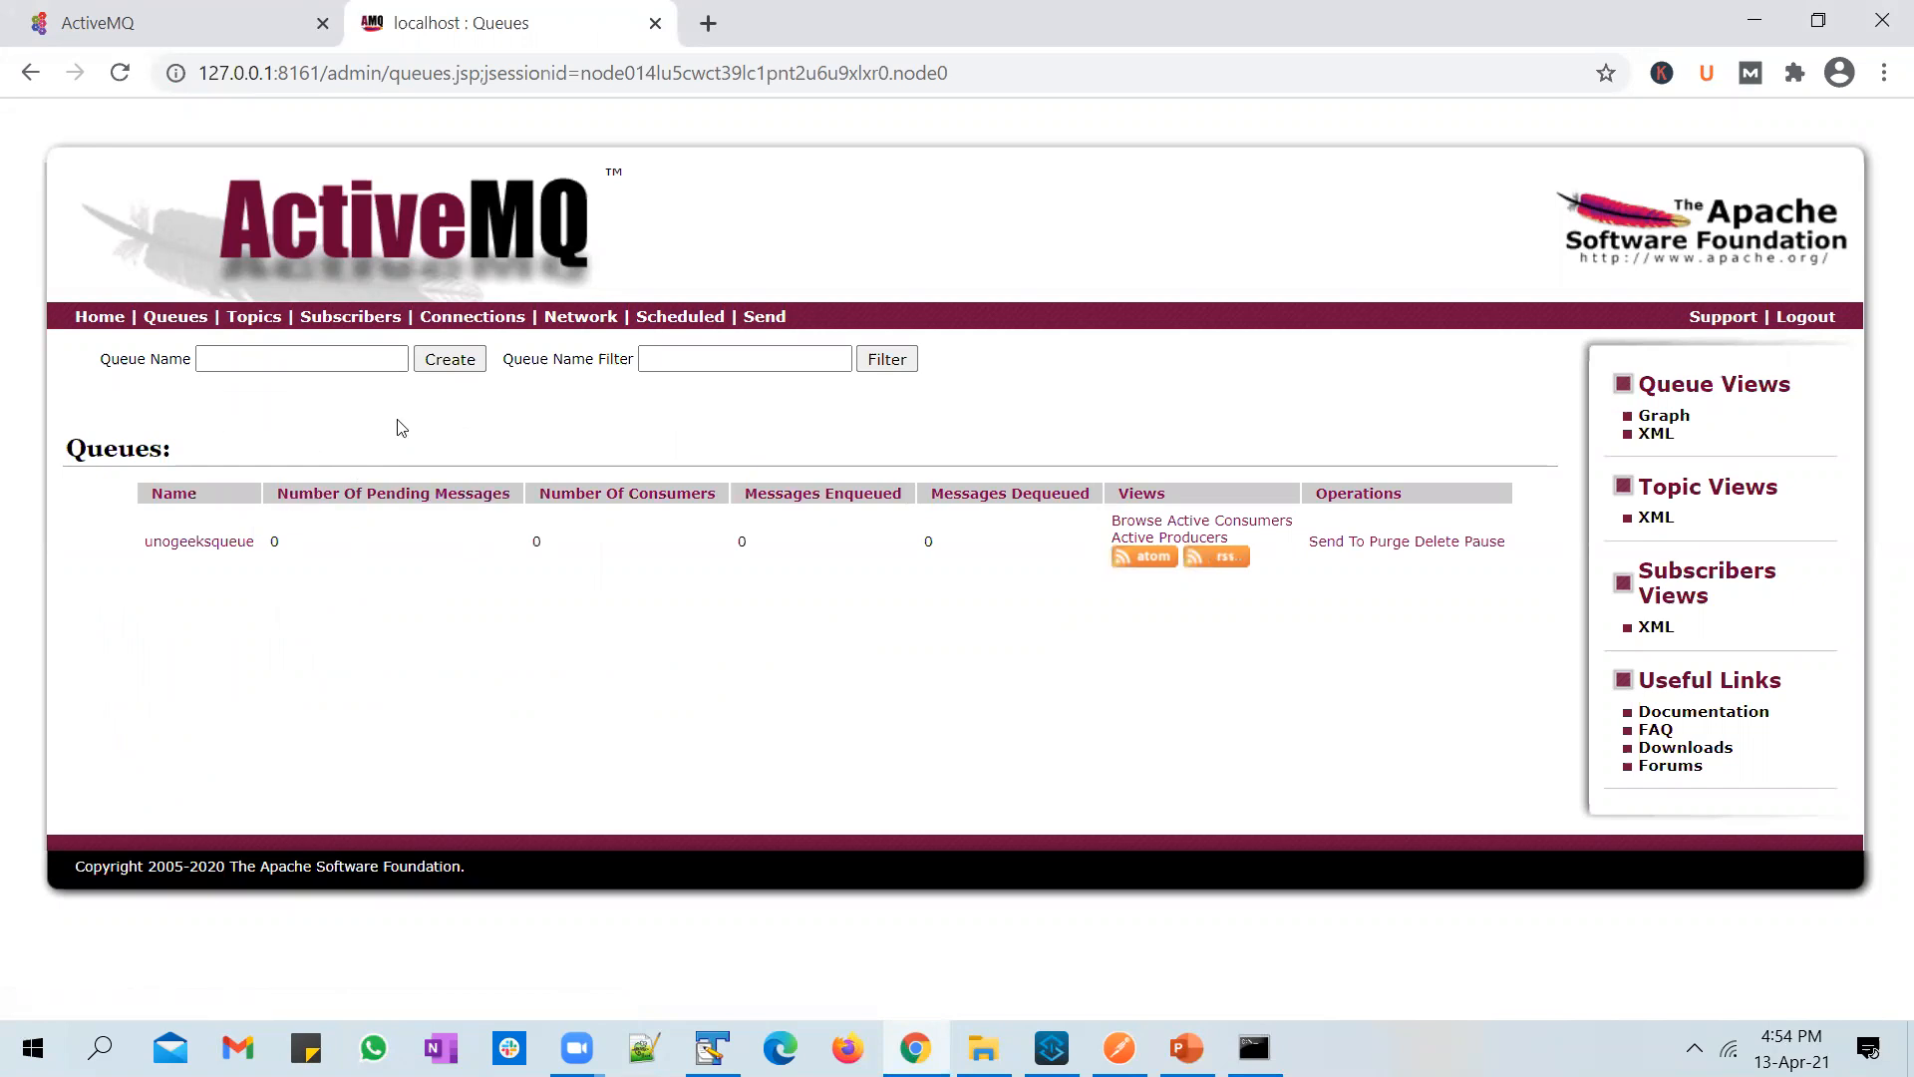
Step: Examine the Queue and Topic messaging models on the PowerPoint slide alongside the Queues page of the web console
{"action": "left_click", "coordinate": [1187, 1047]}
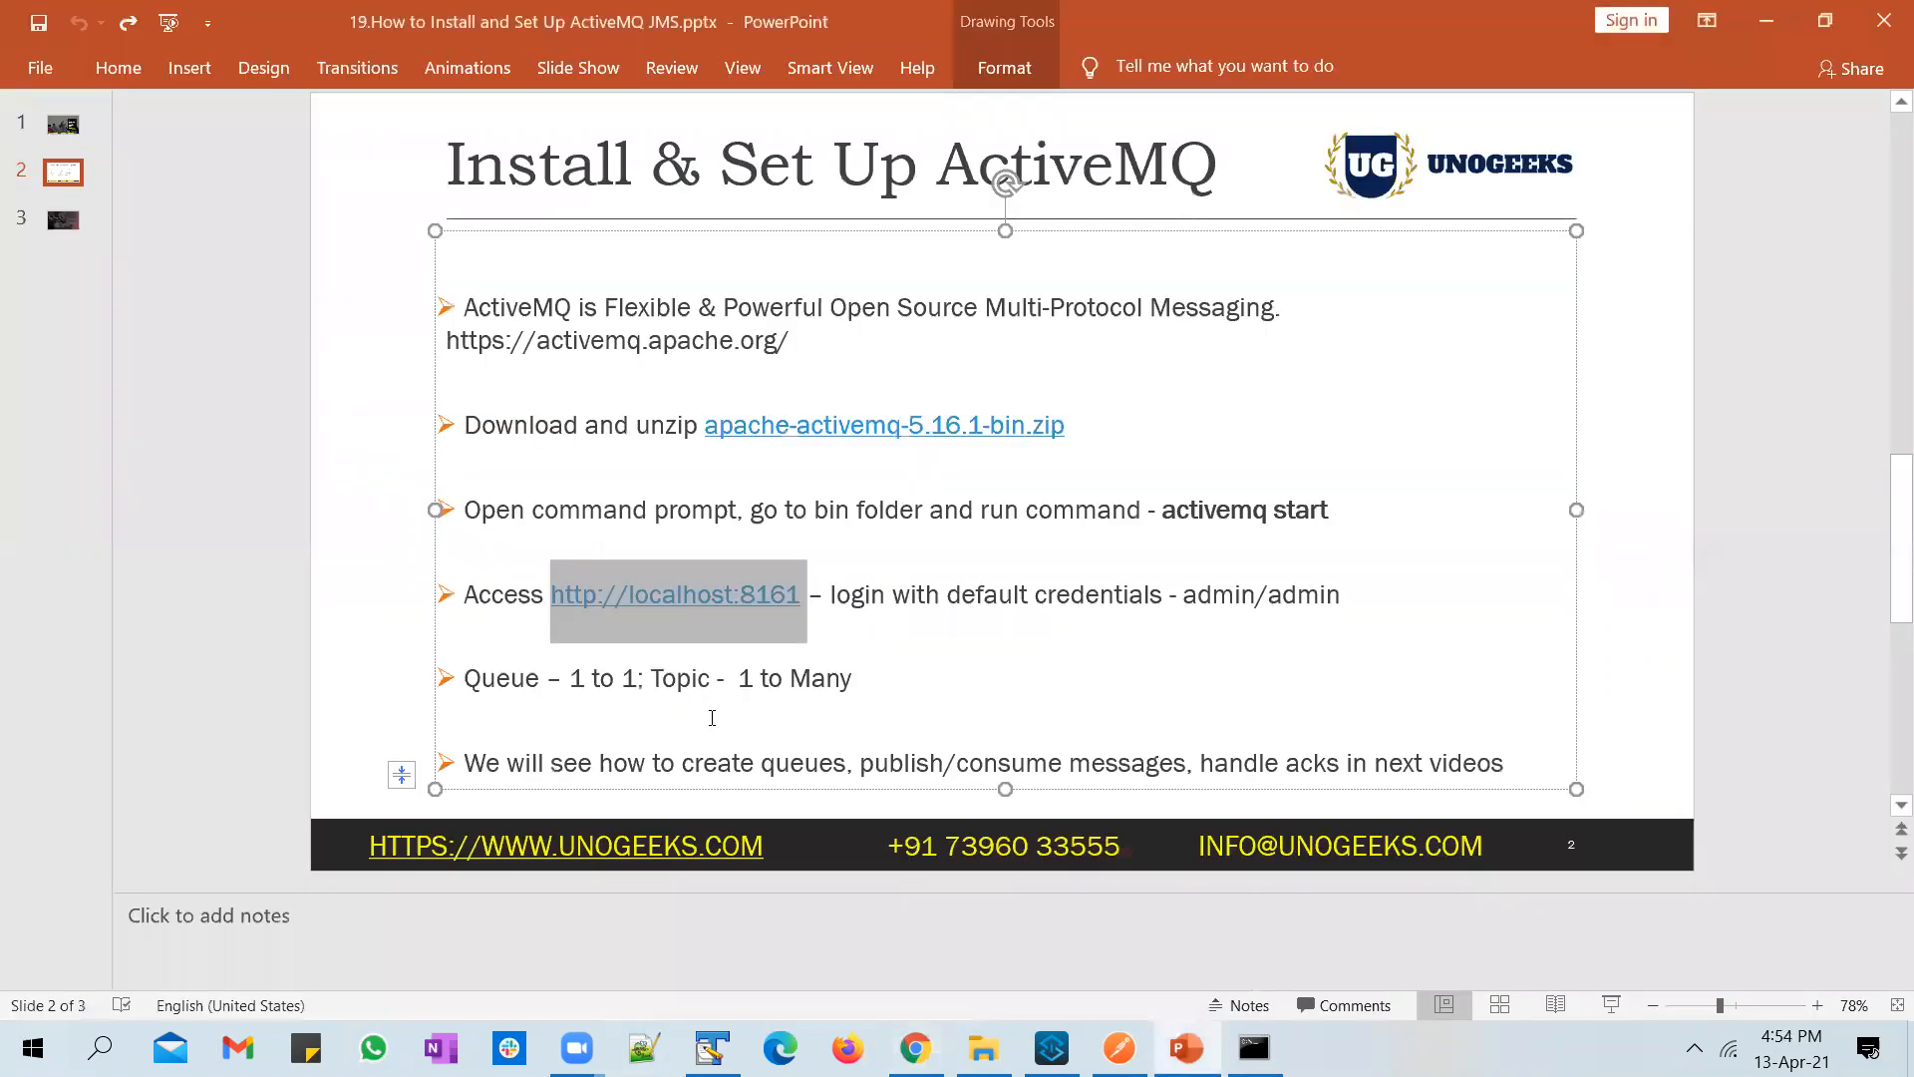
{"action": "left_click", "coordinate": [569, 686]}
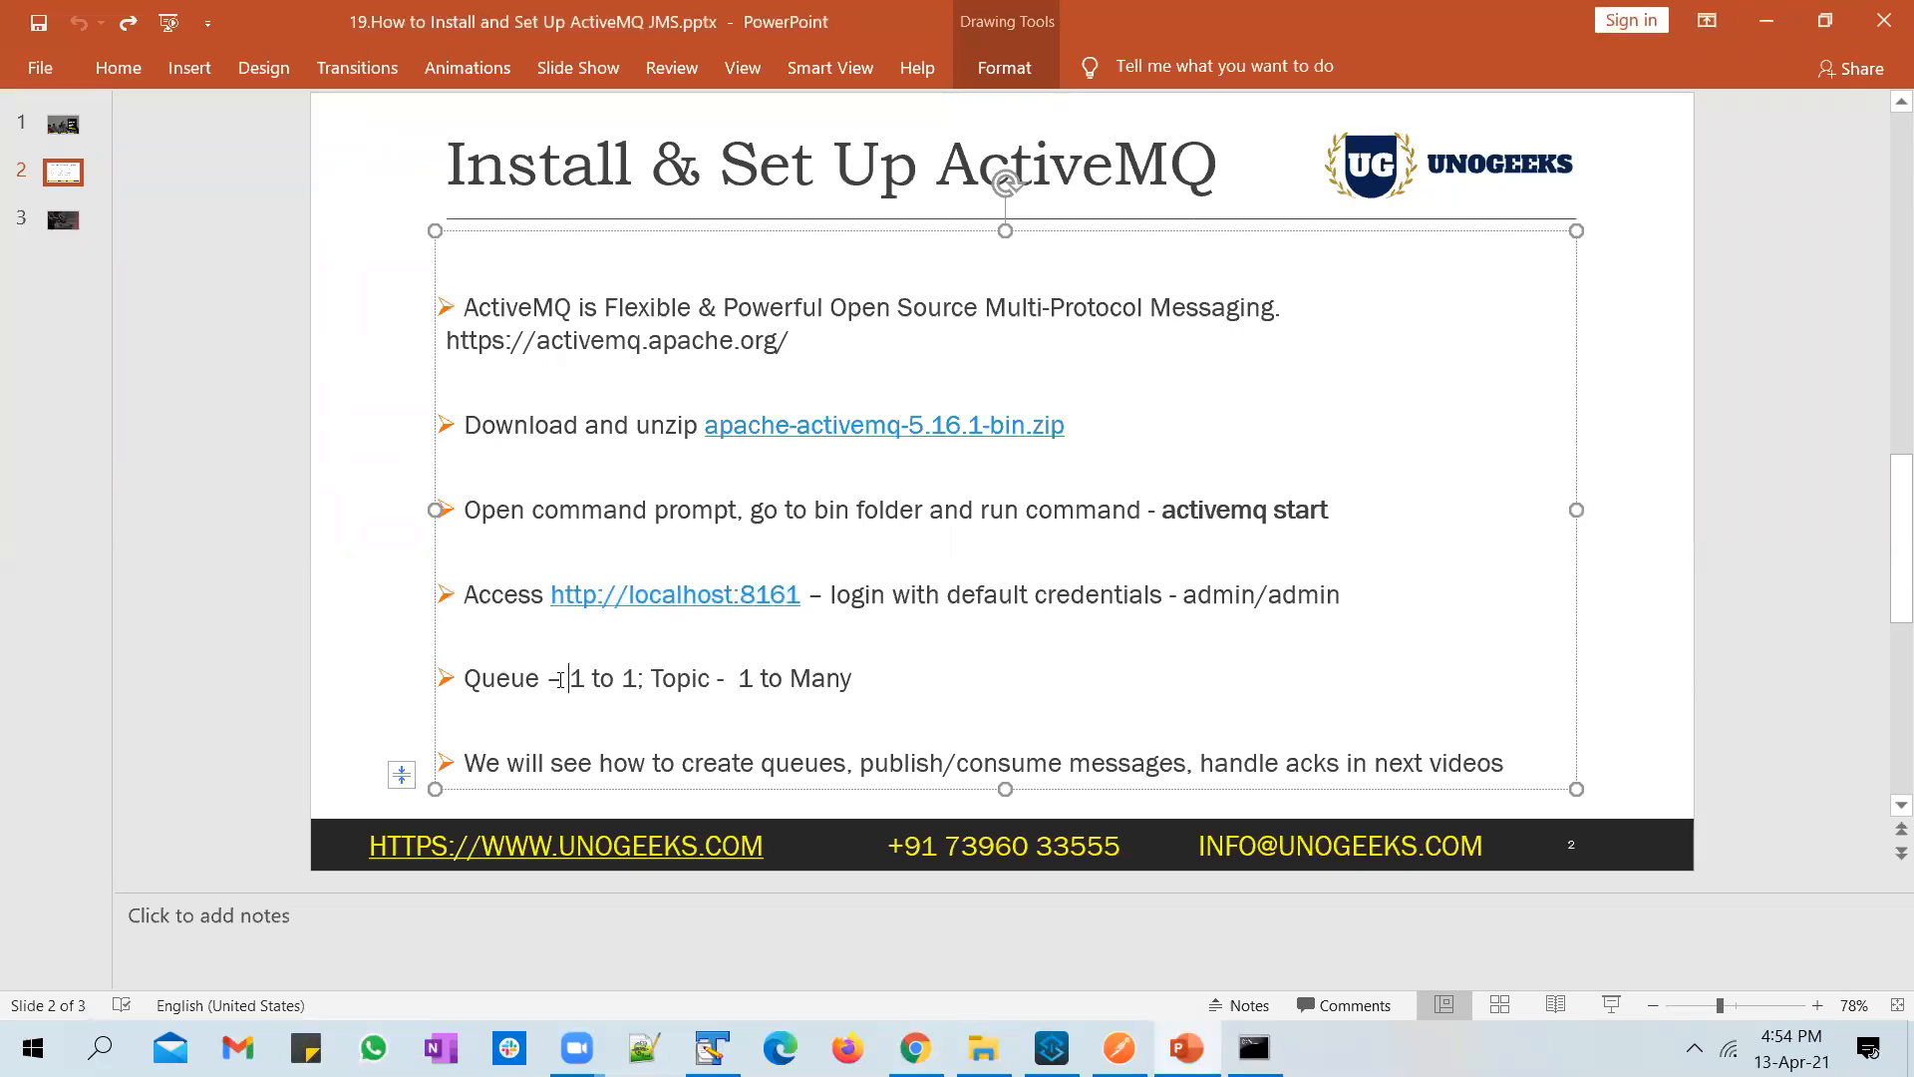
{"action": "key", "text": "alt+Tab"}
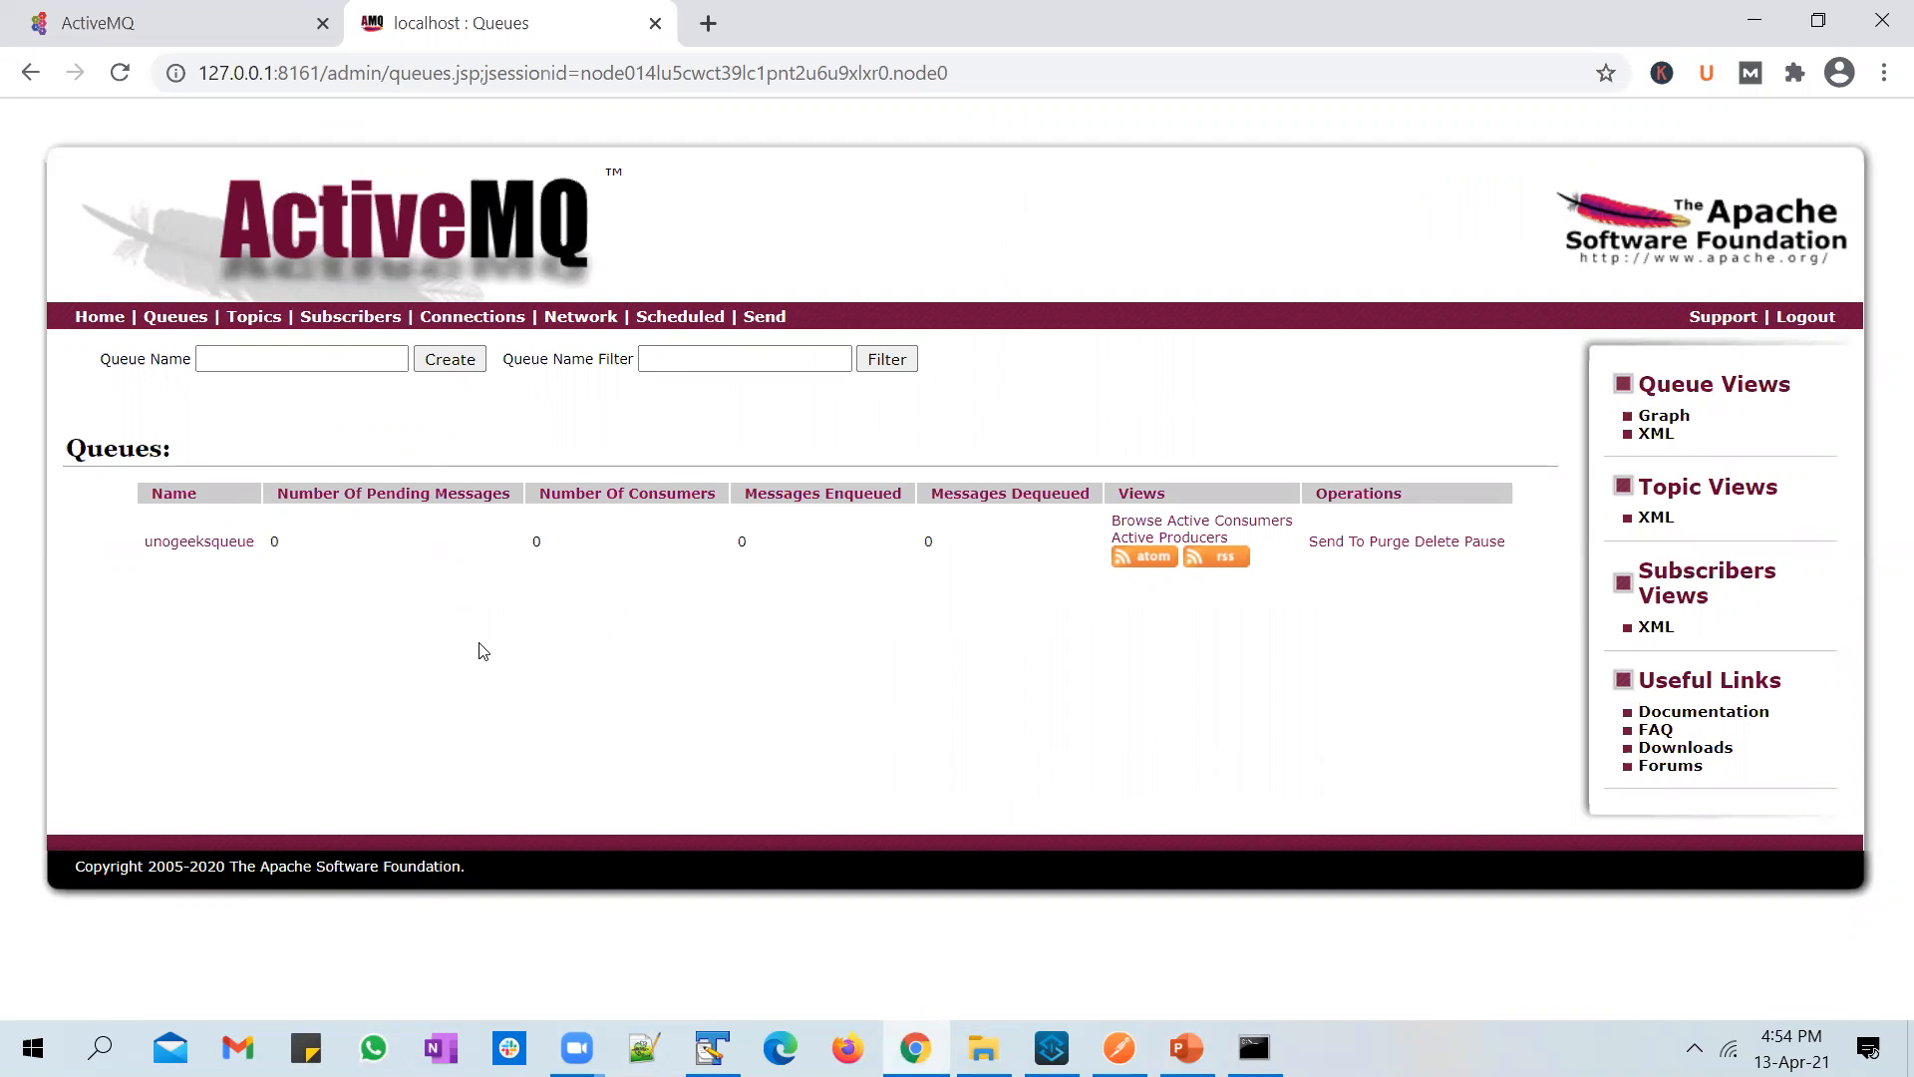
{"action": "key", "text": "alt+Tab"}
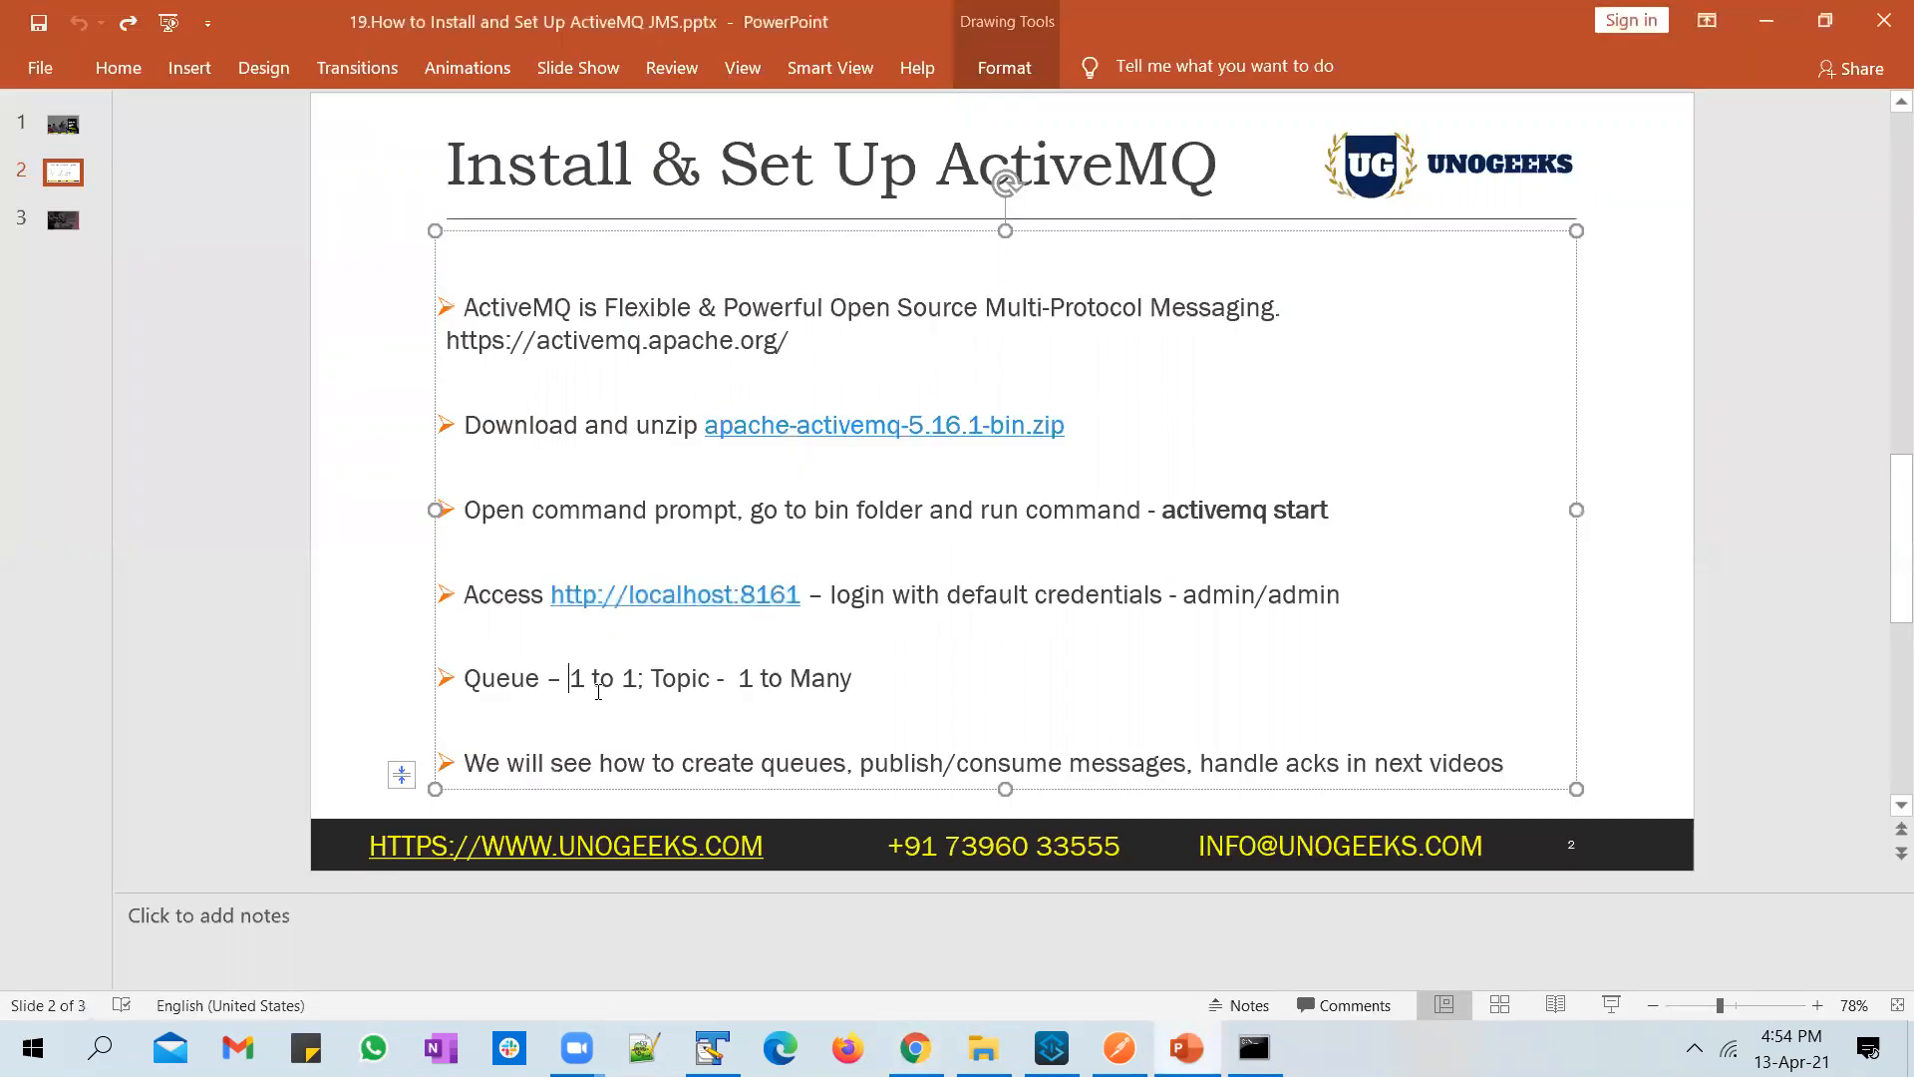
{"action": "double_click", "coordinate": [510, 675]}
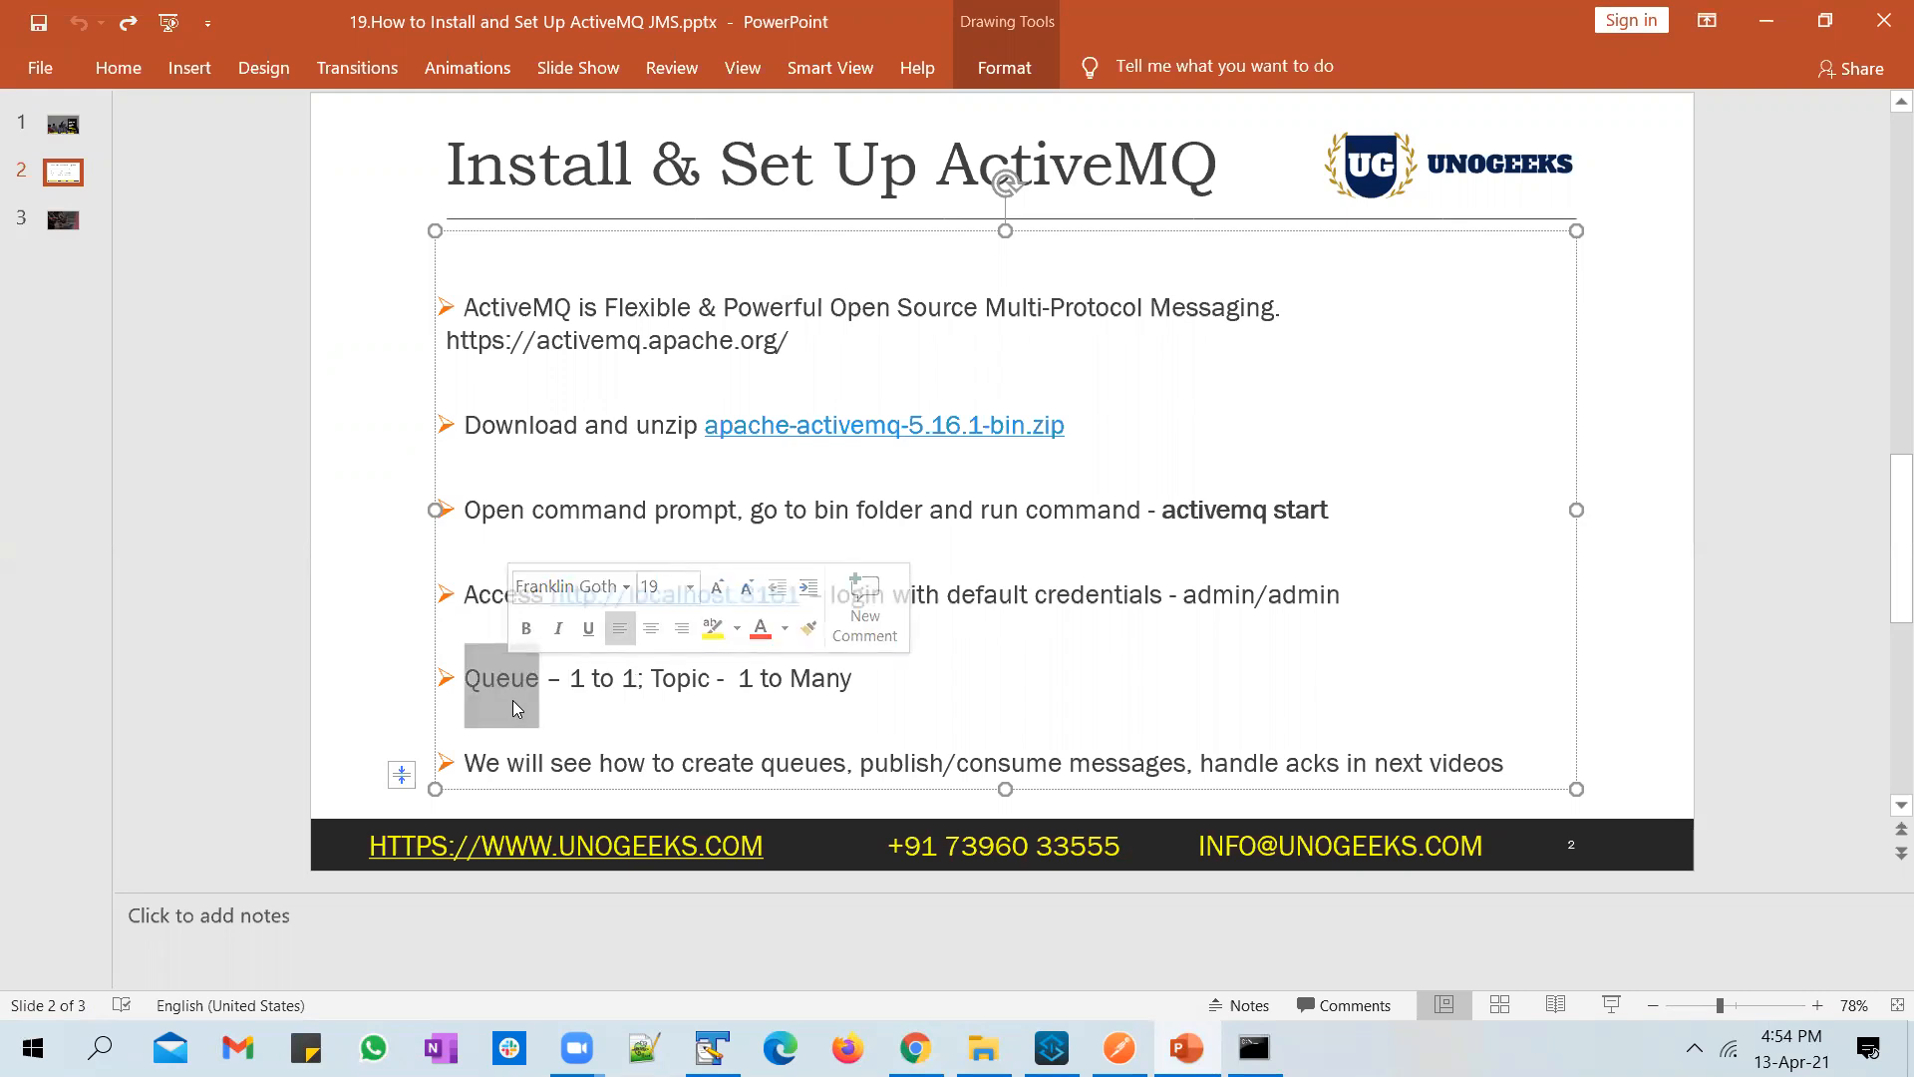
{"action": "key", "text": "alt+Tab"}
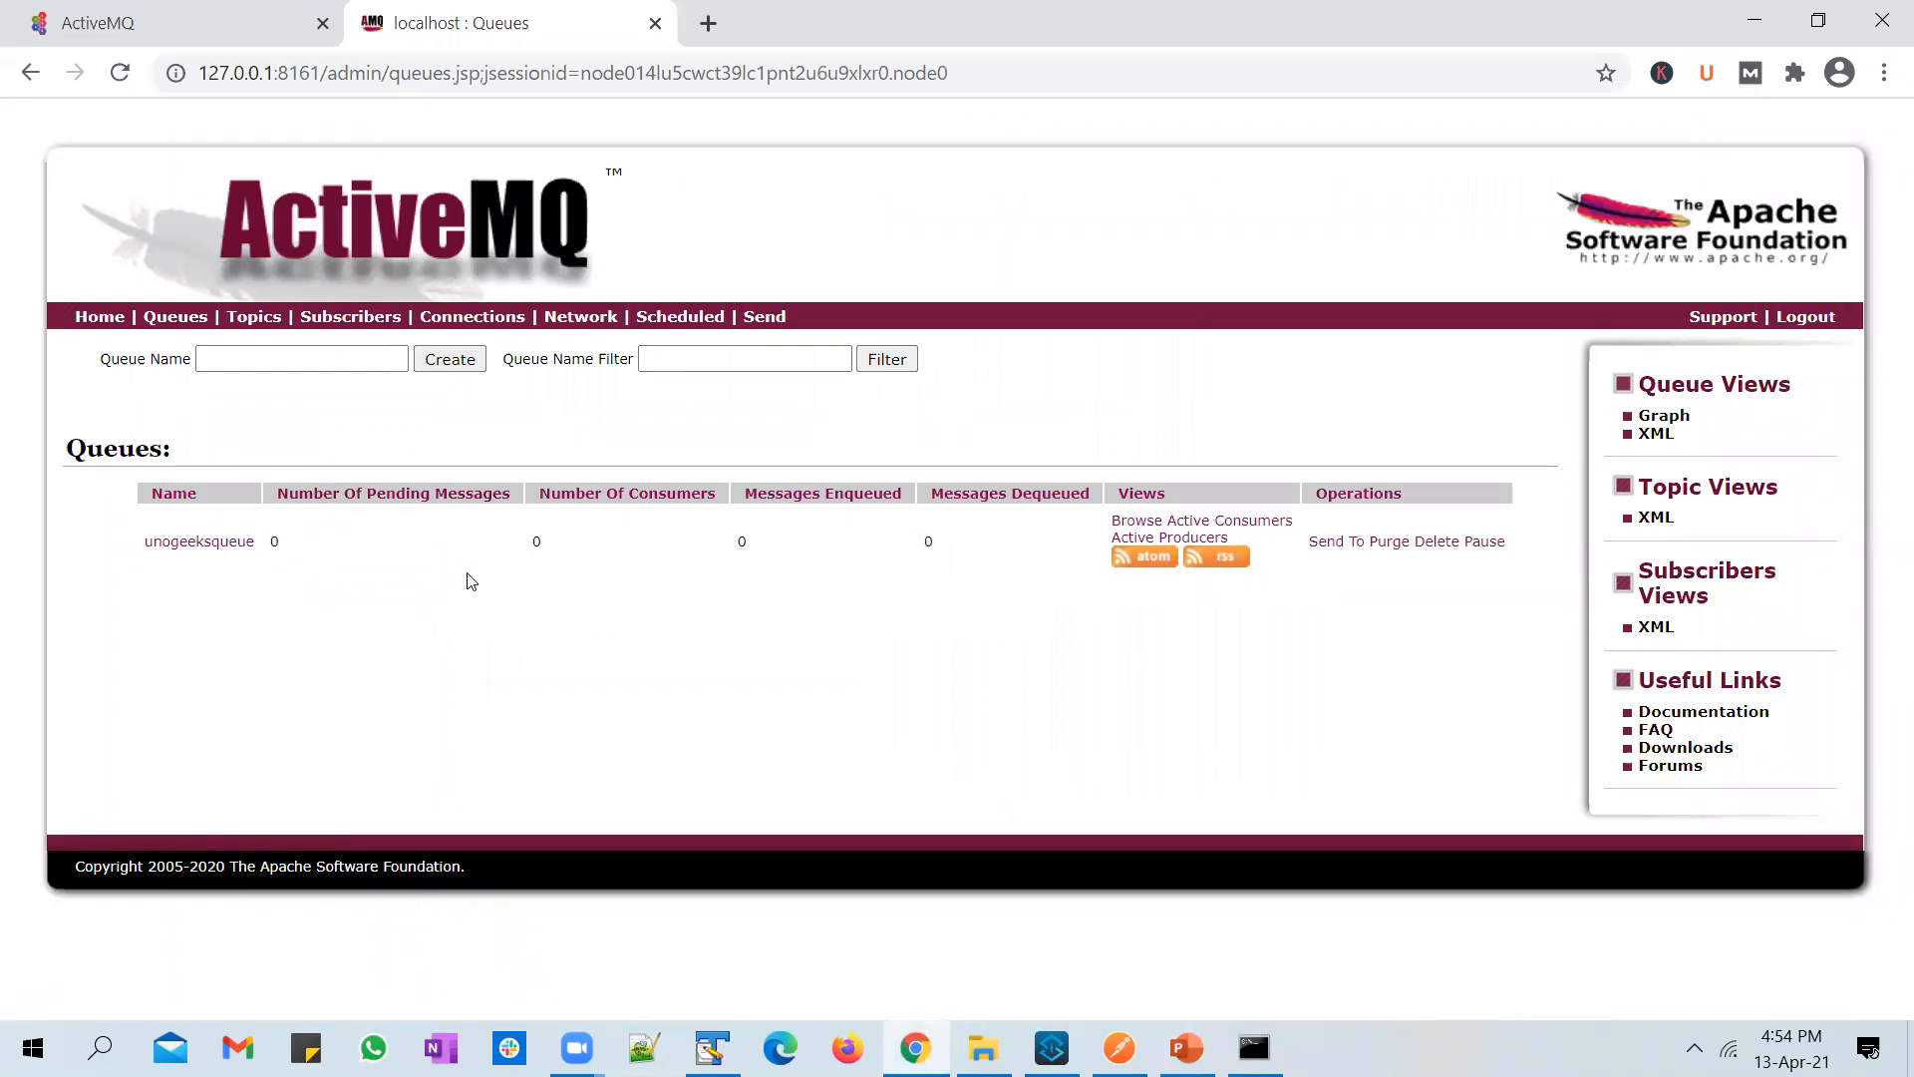
{"action": "key", "text": "alt+Tab"}
{"action": "left_click_drag", "start_coordinate": [745, 677], "coordinate": [840, 696]}
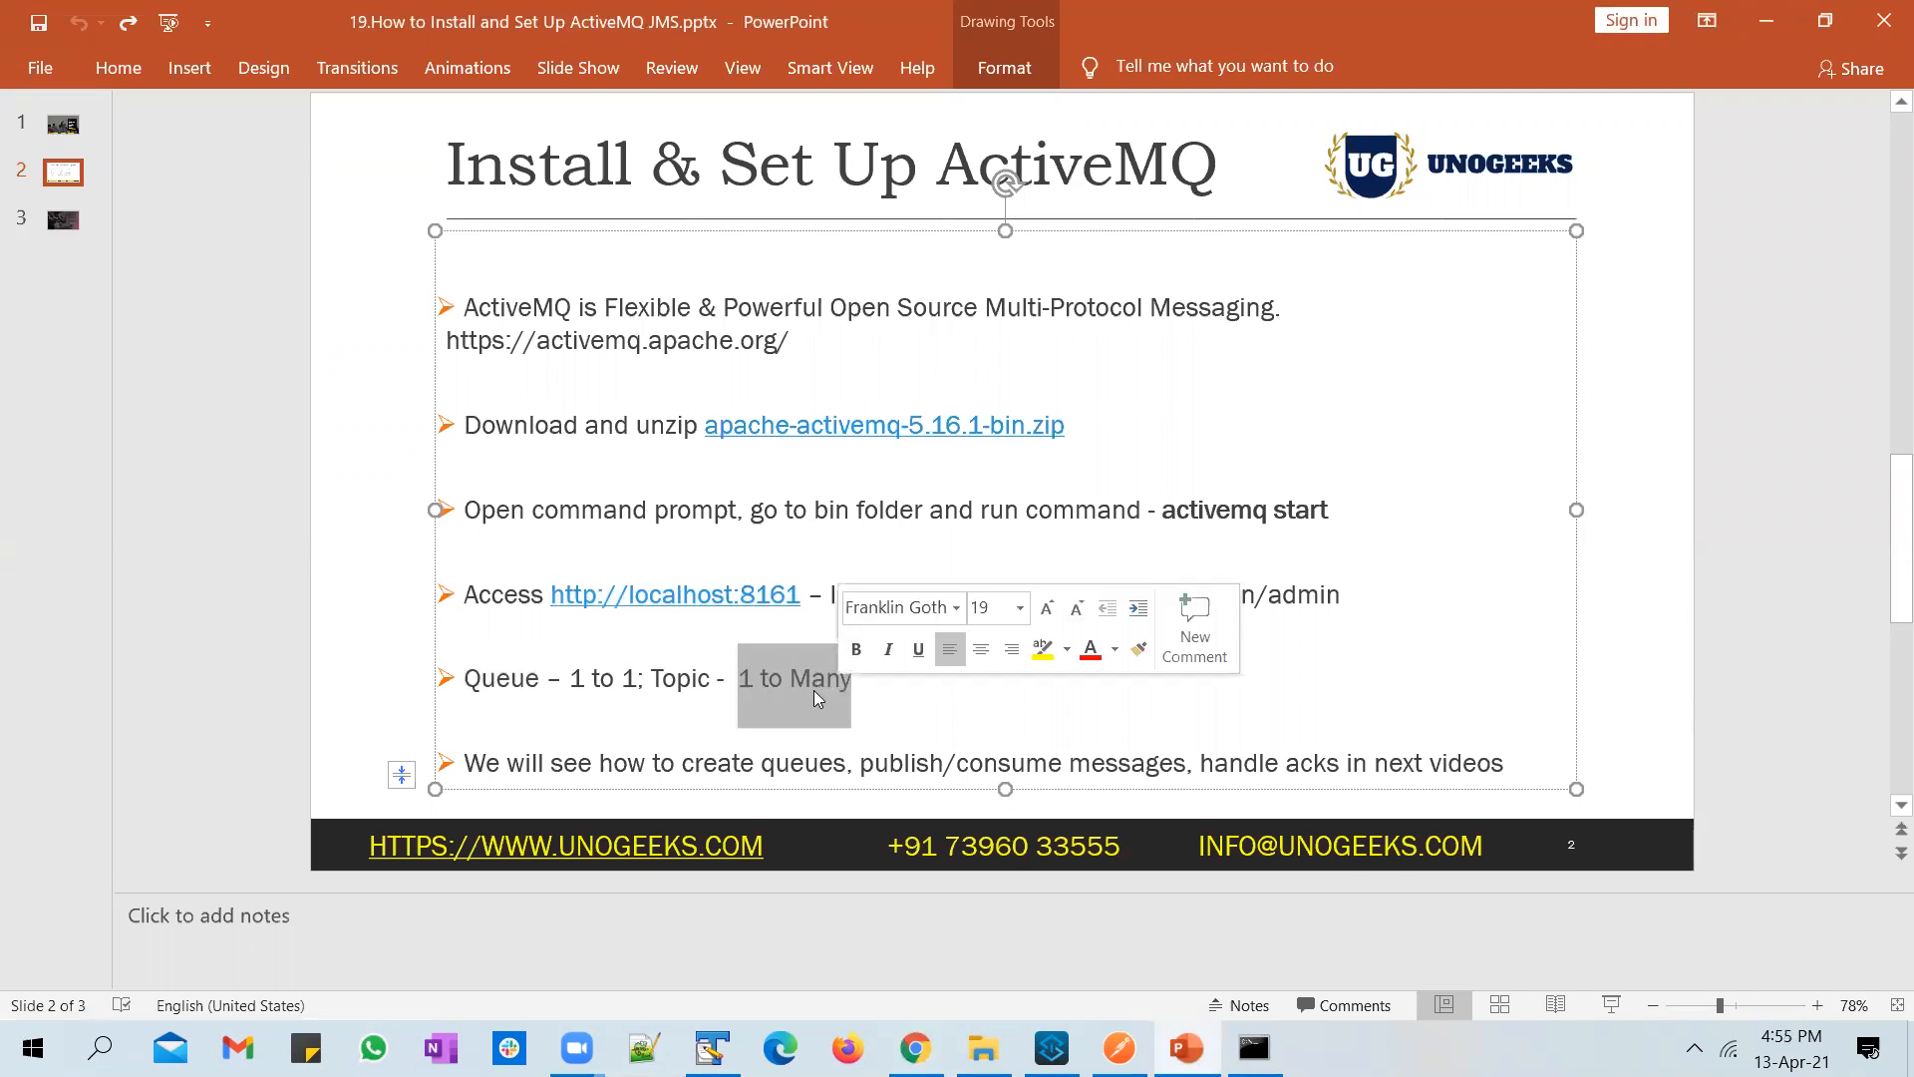
{"action": "double_click", "coordinate": [675, 680]}
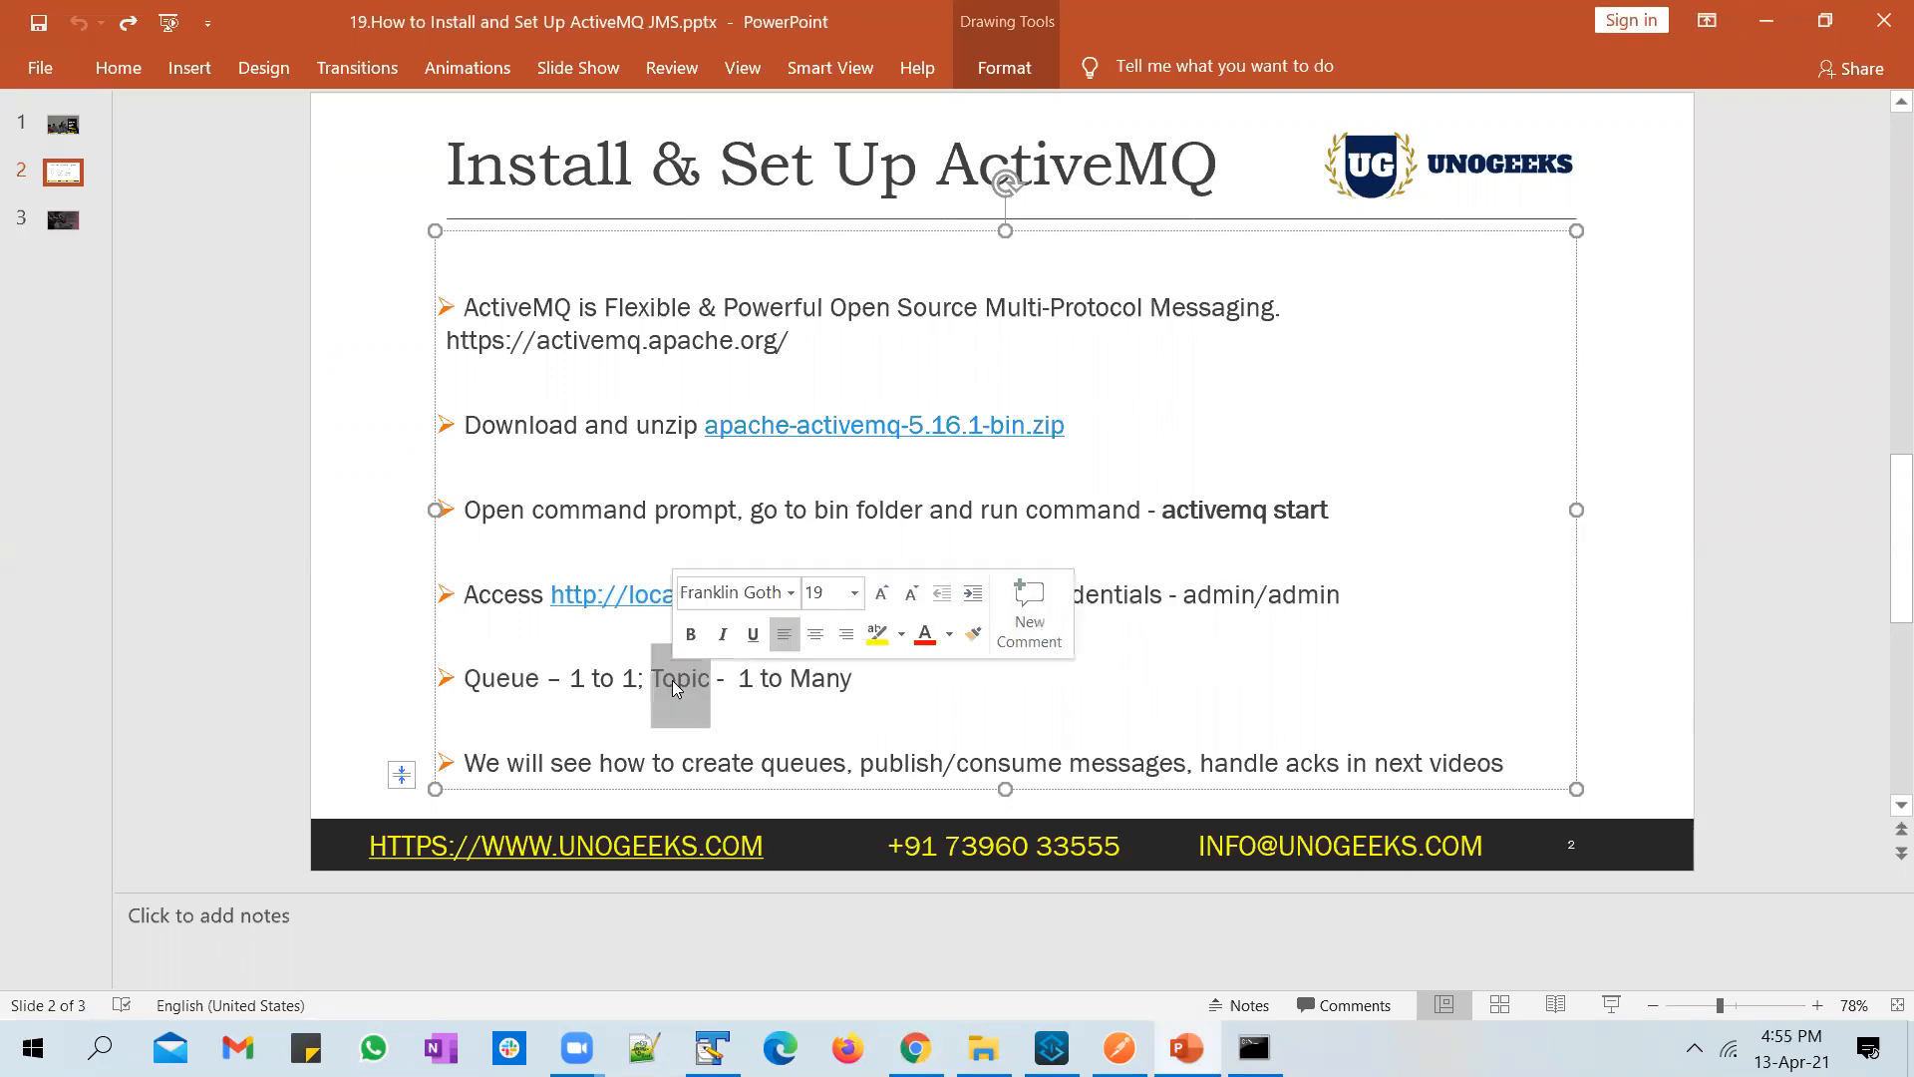
{"action": "left_click", "coordinate": [510, 685]}
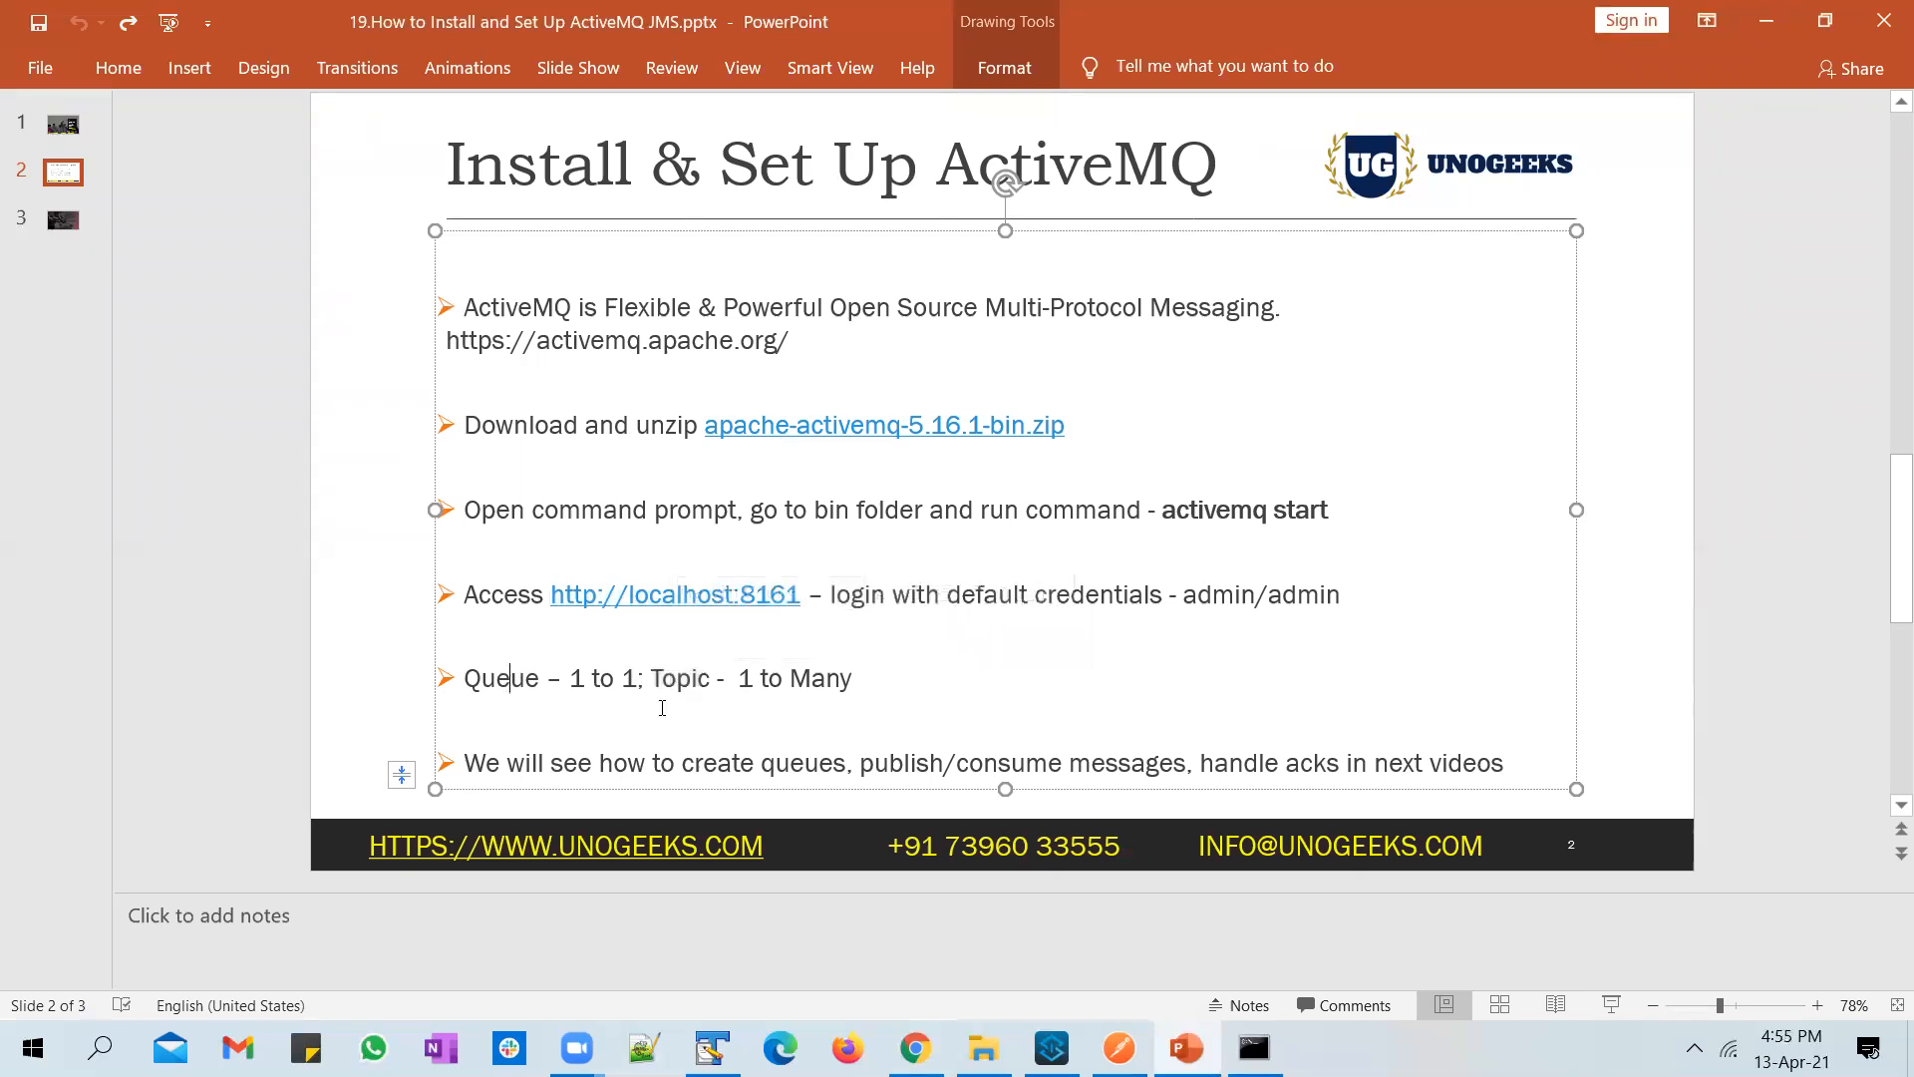
{"action": "left_click", "coordinate": [696, 682]}
Step: Switch to the web console in Chrome, delete the queue unogeeksqueue, and check the Topics and Queues pages
{"action": "key", "text": "alt+Tab"}
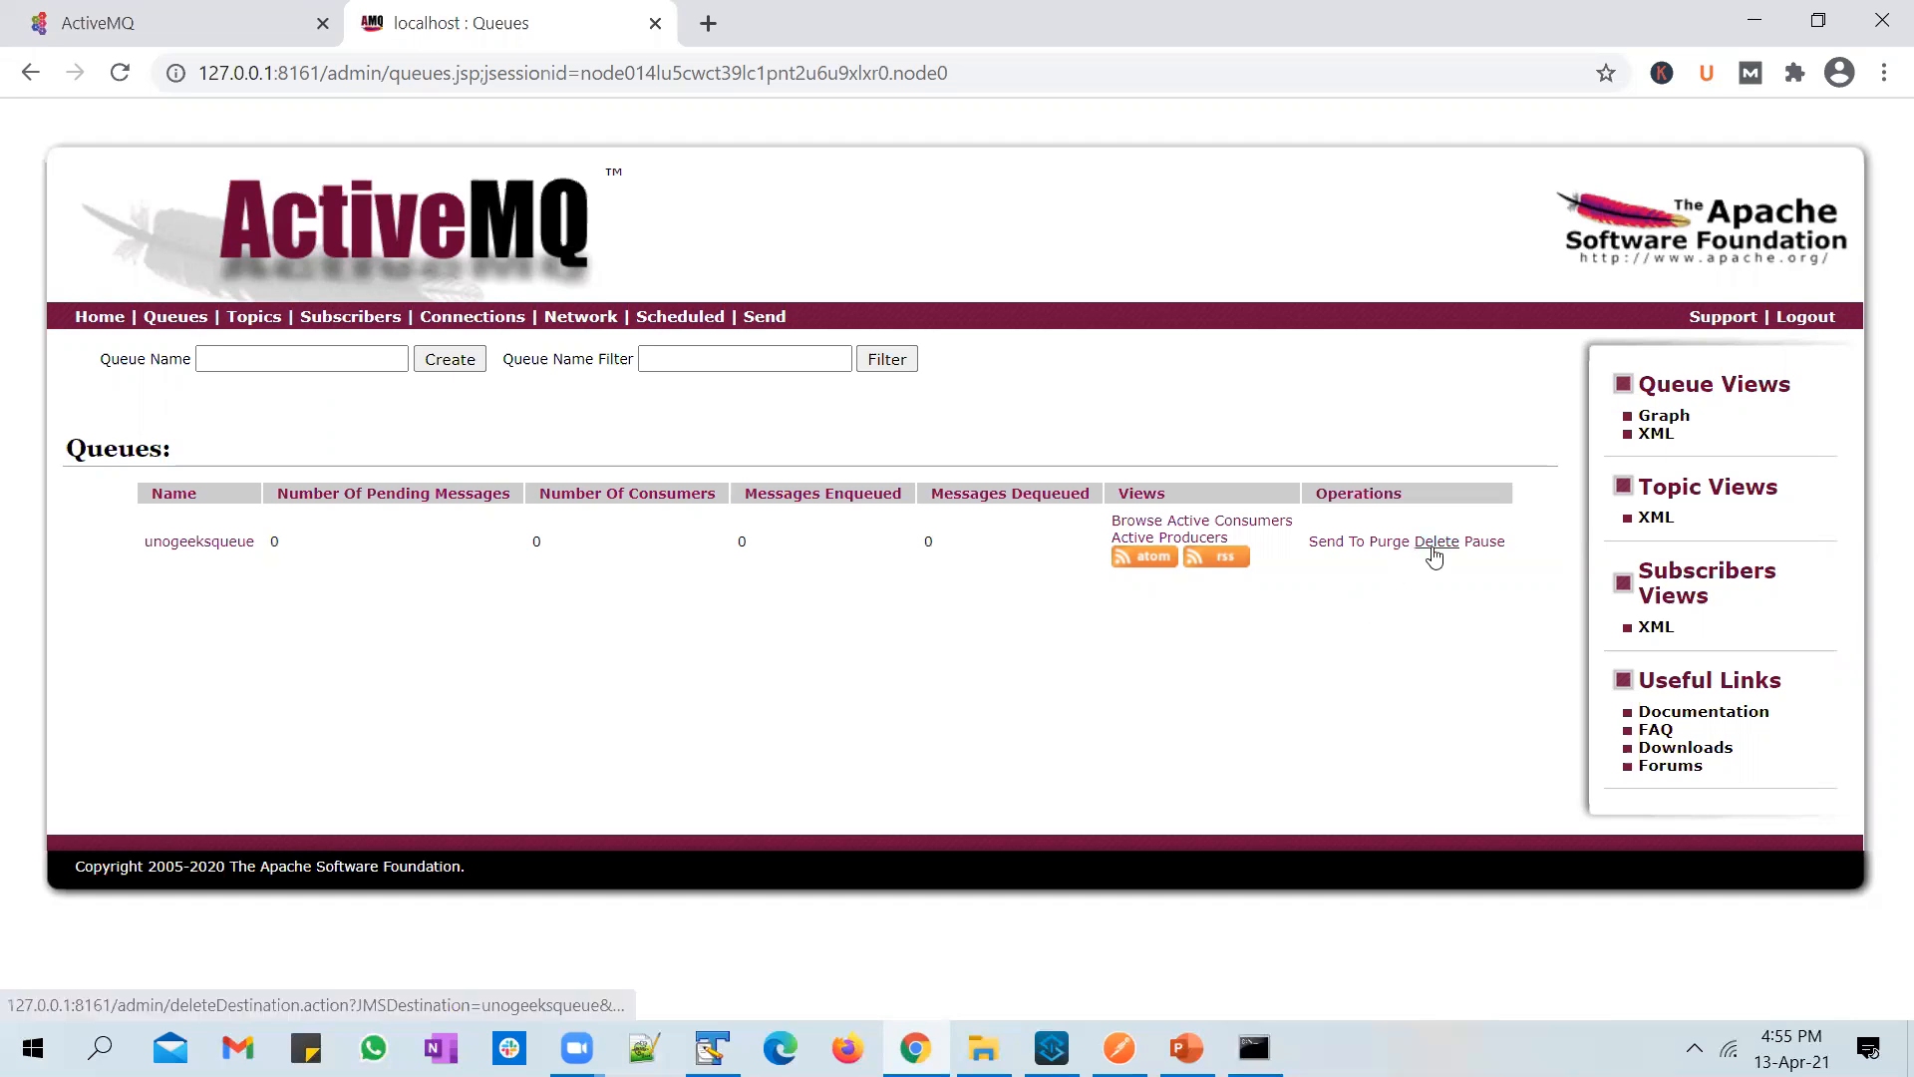
{"action": "left_click", "coordinate": [1433, 546]}
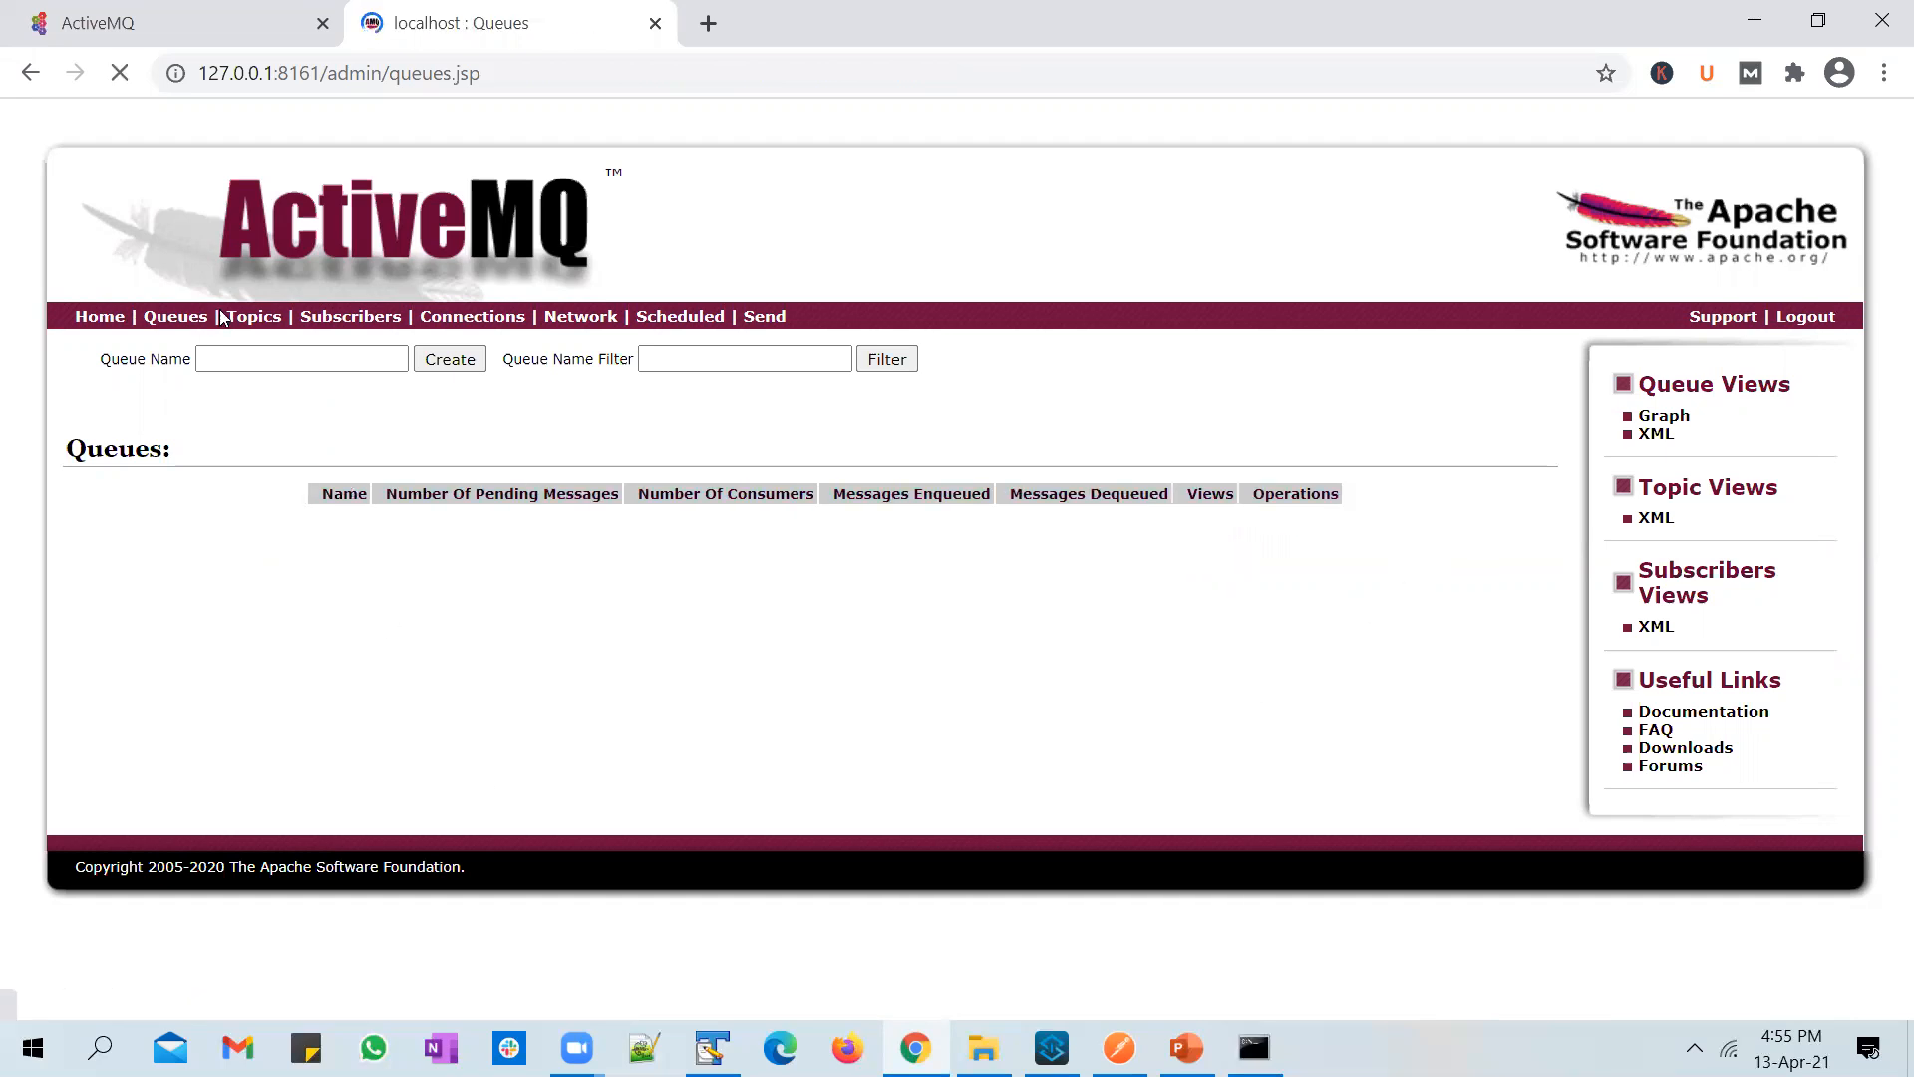
{"action": "left_click", "coordinate": [254, 325]}
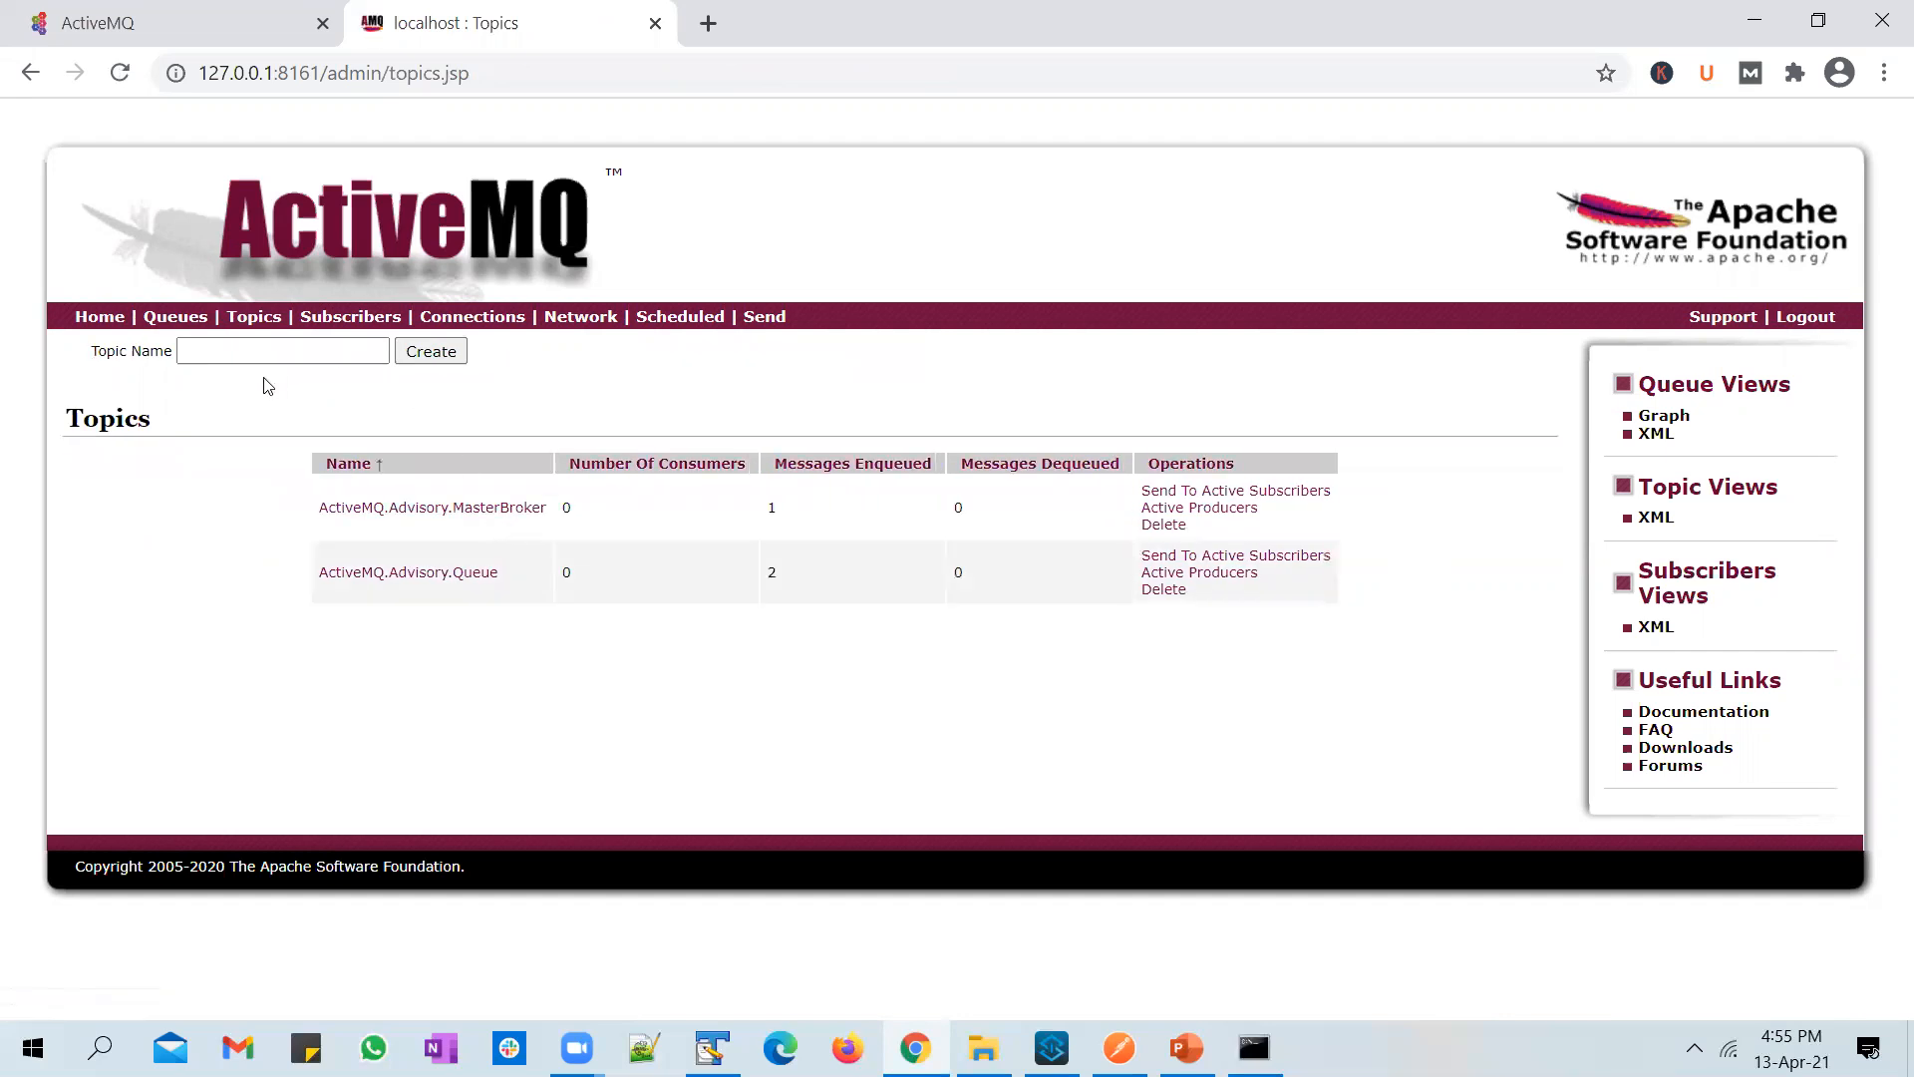
{"action": "left_click", "coordinate": [177, 317]}
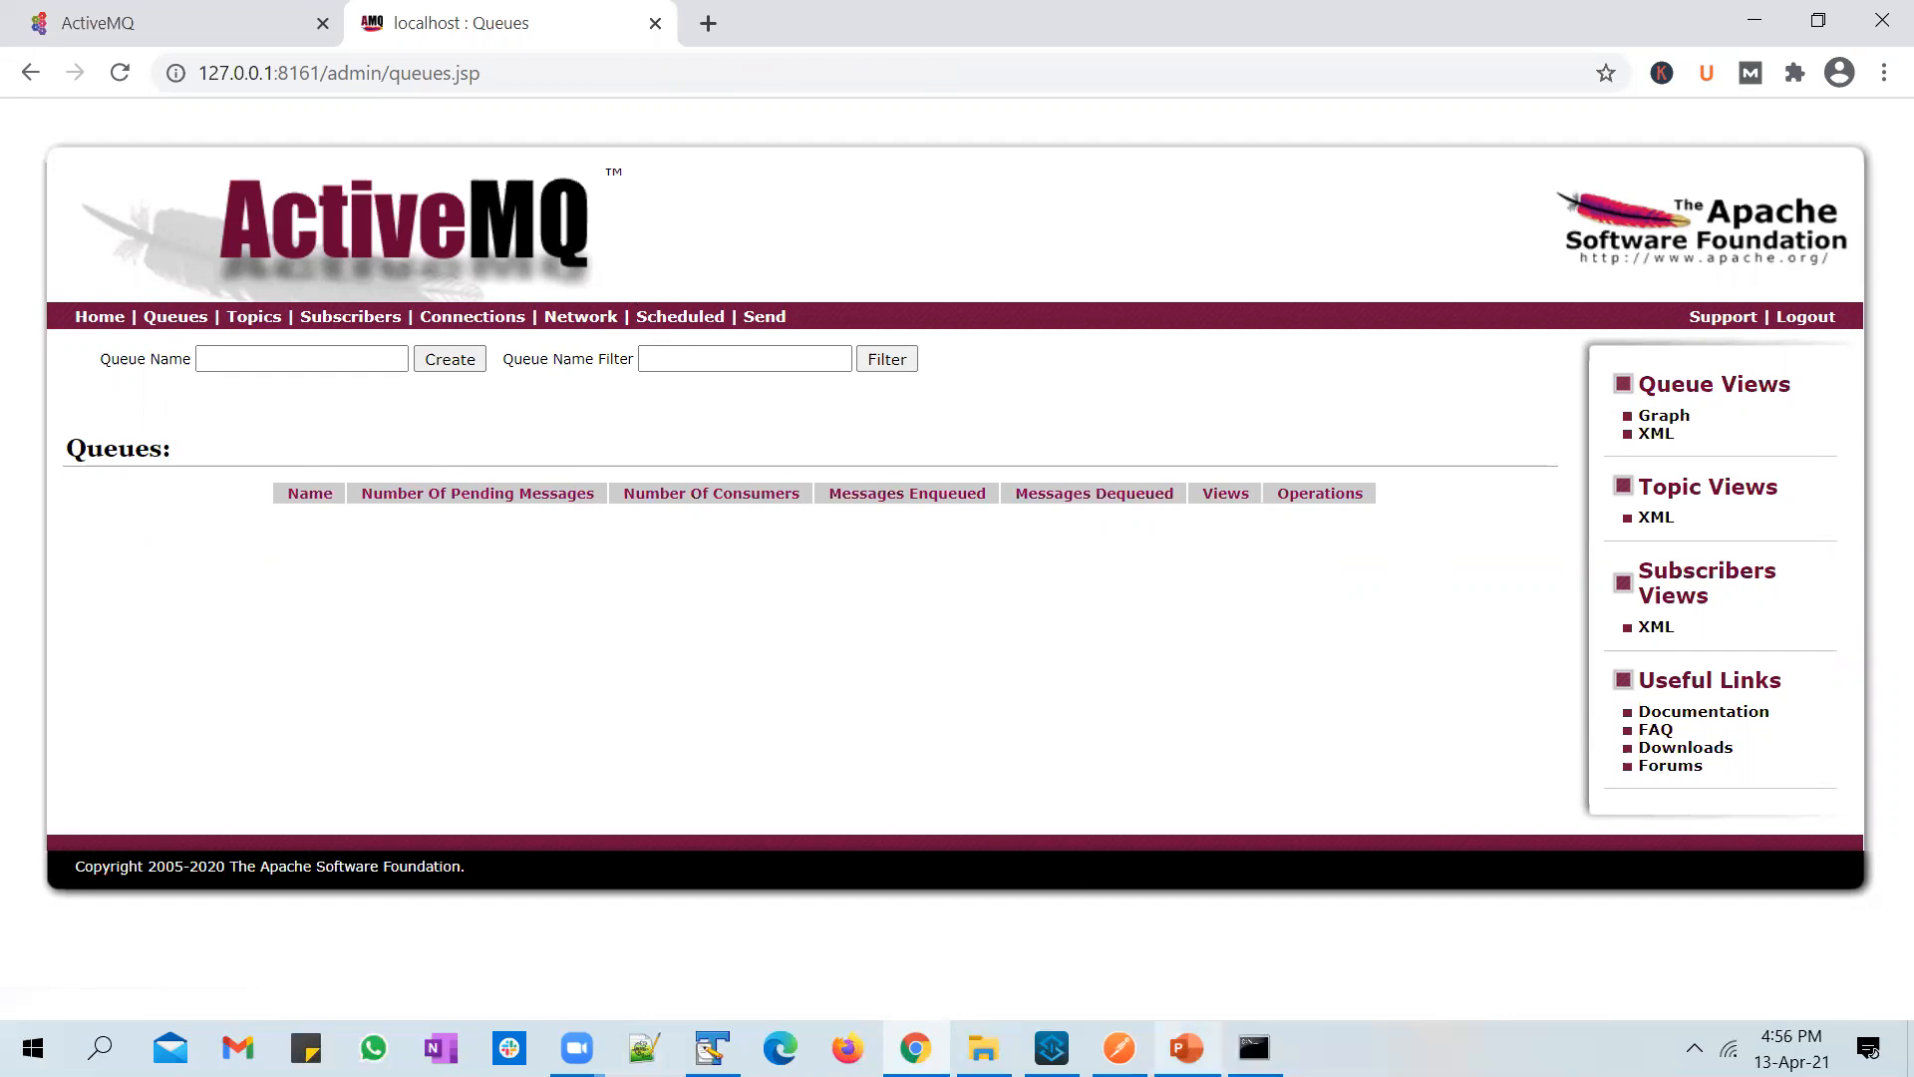
Step: Switch to PowerPoint and present the closing Thank You slide as a slide show
{"action": "left_click", "coordinate": [1187, 1047]}
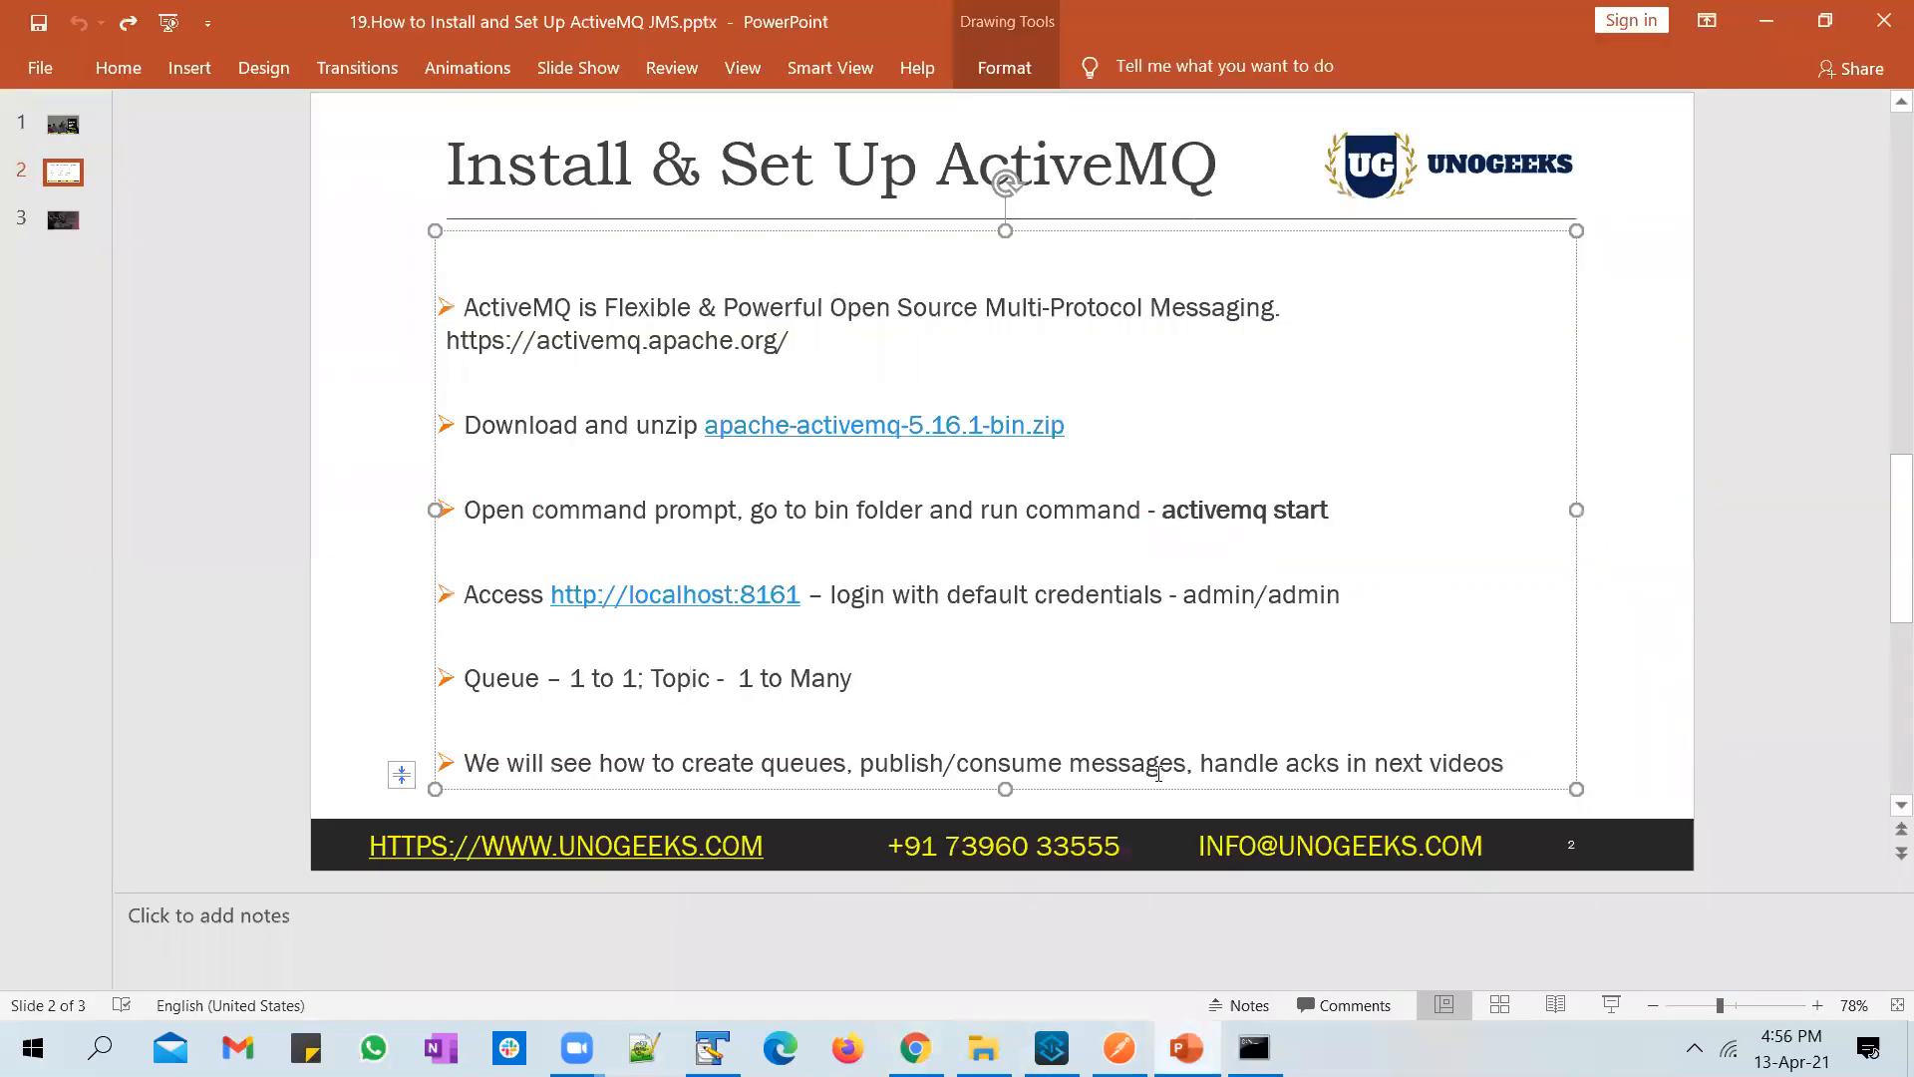
{"action": "scroll", "coordinate": [1176, 678], "scroll_direction": "down", "scroll_amount": 3}
{"action": "left_click", "coordinate": [1597, 1009]}
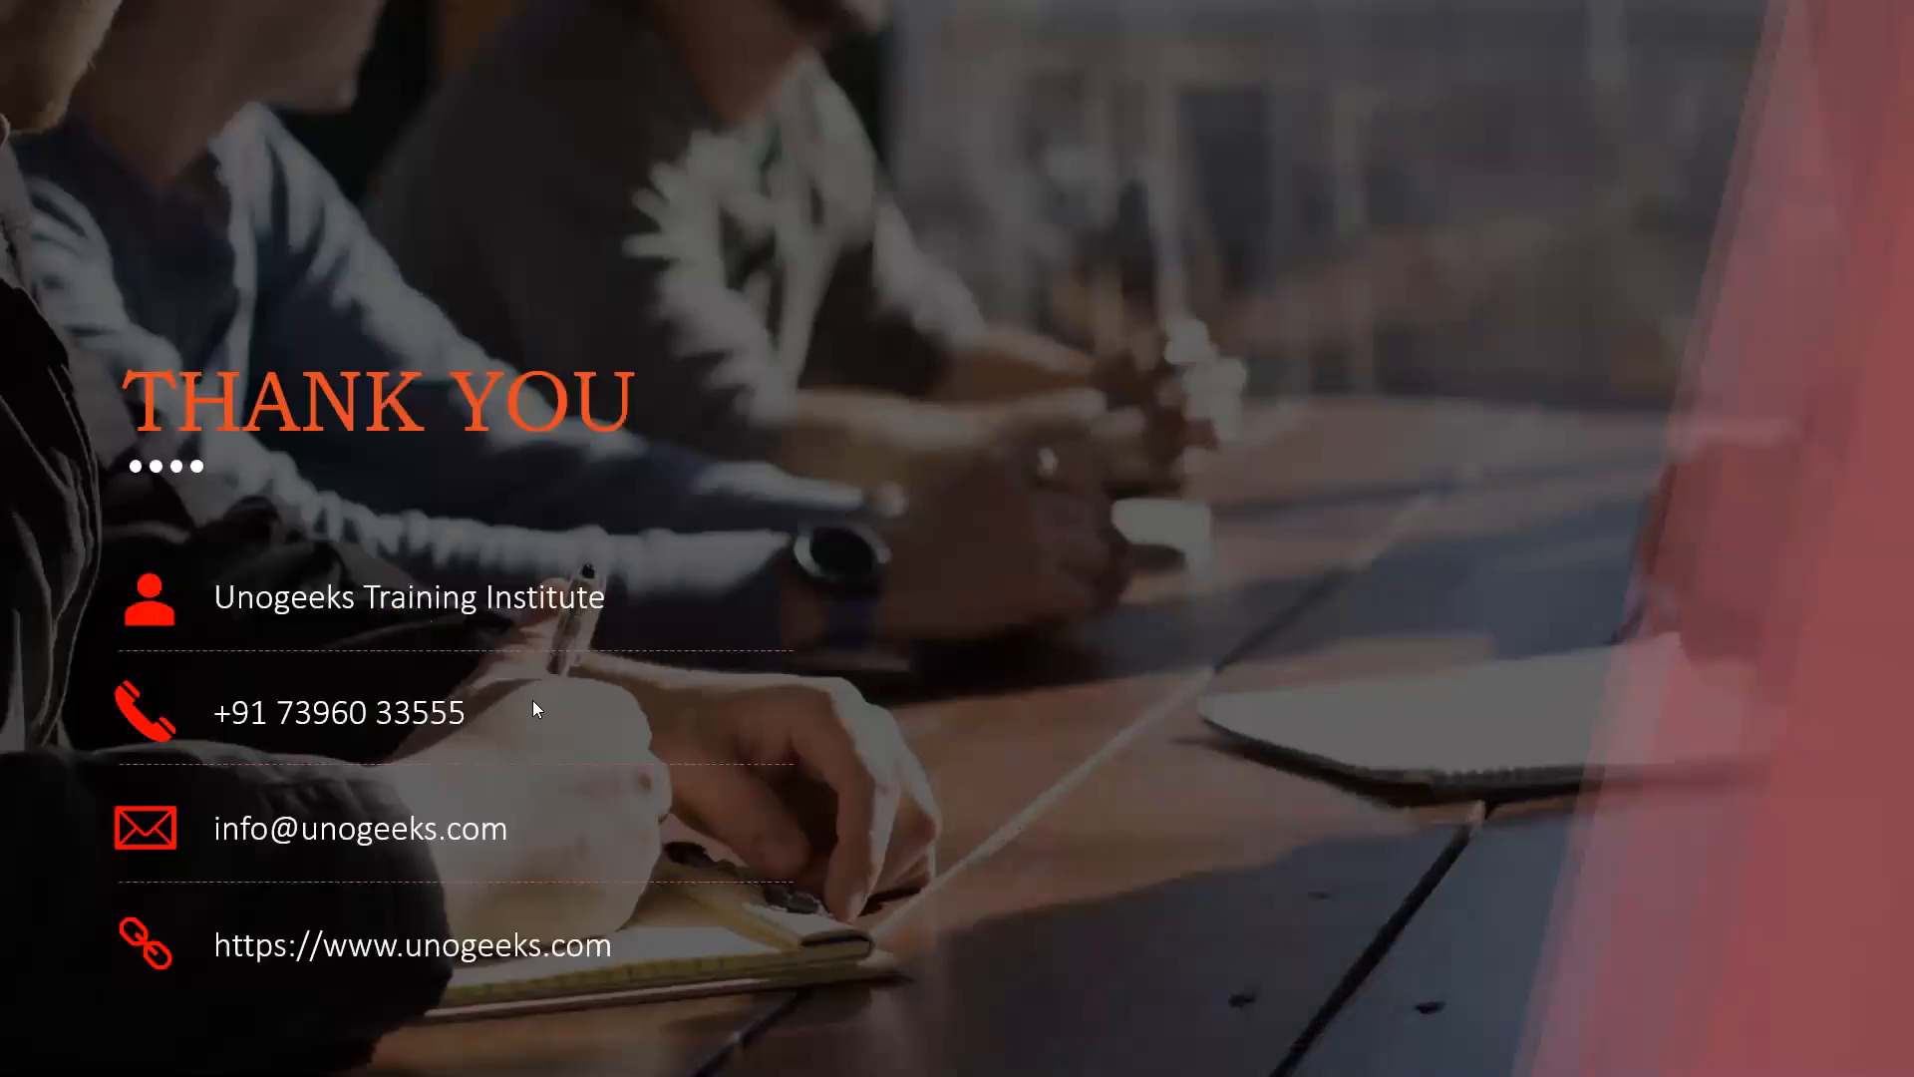